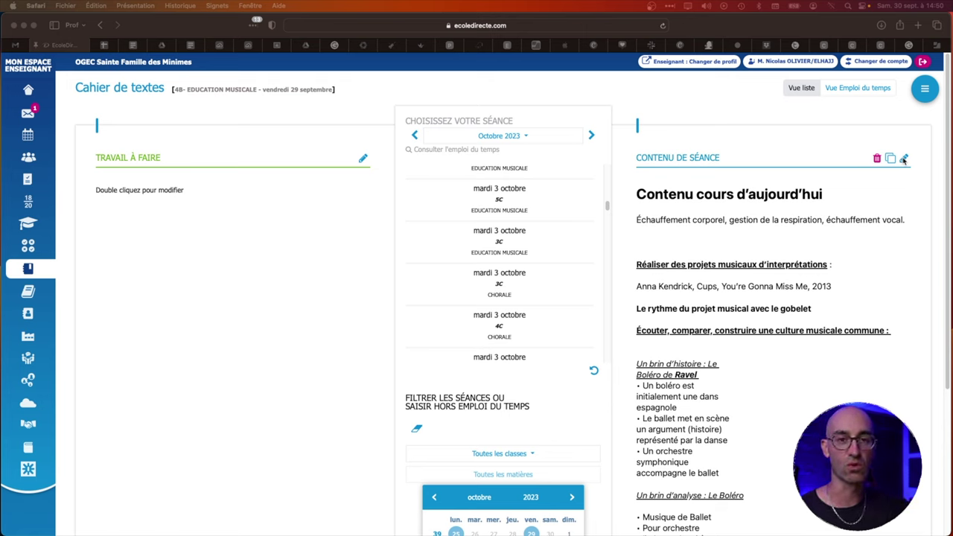
Open the session content of the 4B music class for editing and replace its title with "Séance du 29/09"
{"action": "left_click", "coordinate": [903, 160]}
{"action": "left_click", "coordinate": [904, 160]}
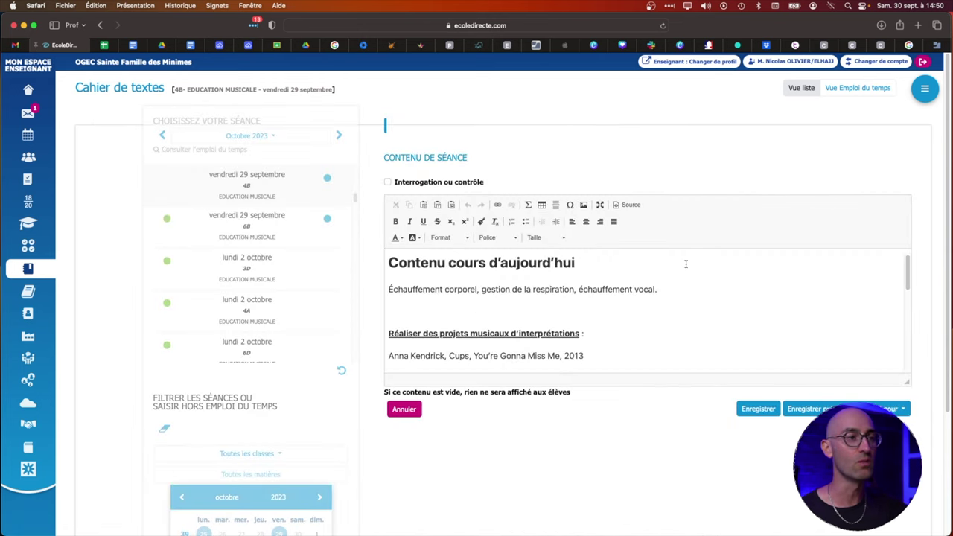
{"action": "left_click", "coordinate": [678, 296]}
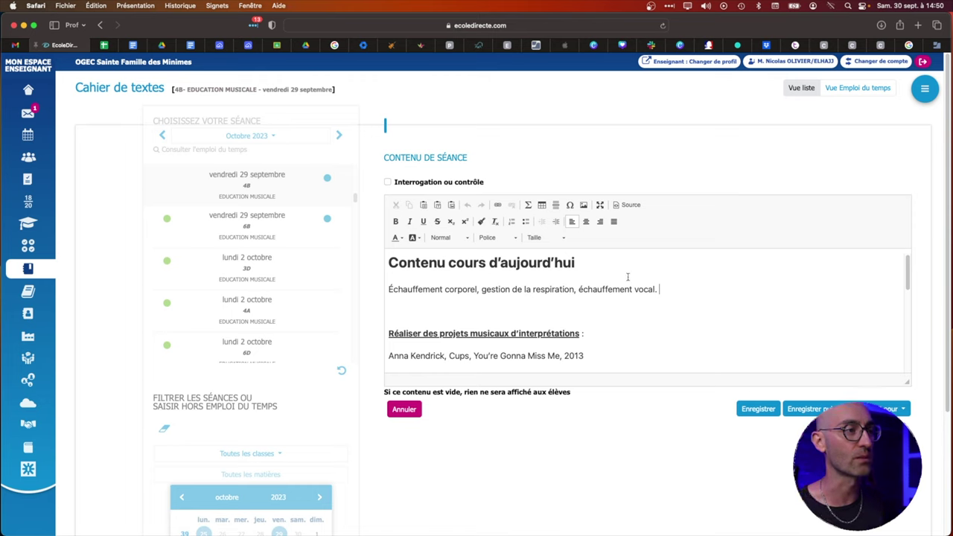
{"action": "left_click_drag", "start_coordinate": [604, 264], "coordinate": [389, 267]}
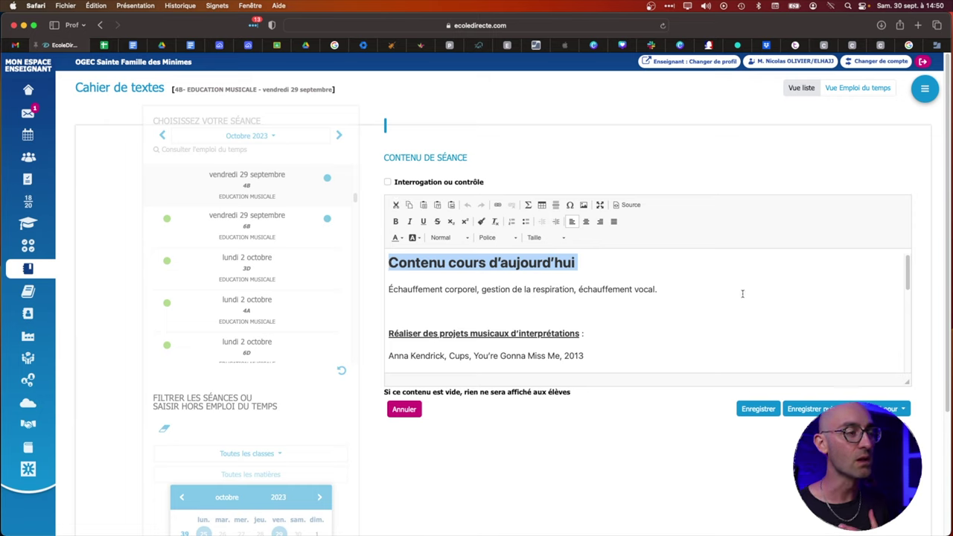
{"action": "type", "text": "Séance du"}
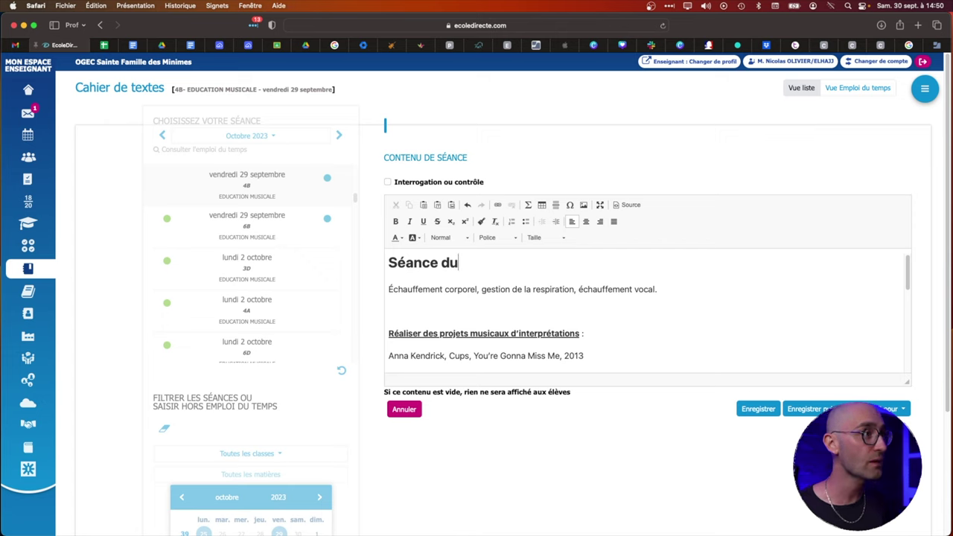
{"action": "type", "text": " 29/09"}
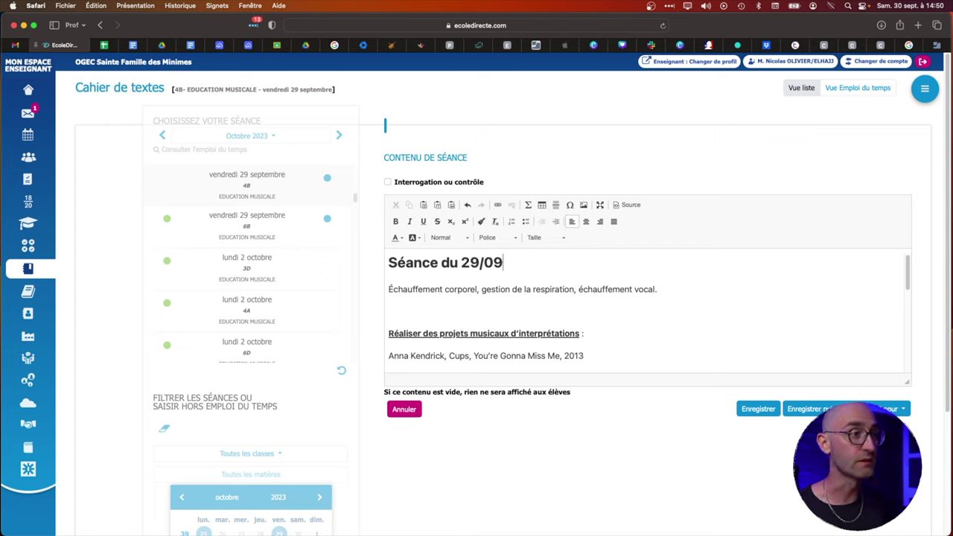
Set the font size of the "Séance du 29/09" title to 12
{"action": "left_click_drag", "start_coordinate": [536, 255], "coordinate": [381, 250]}
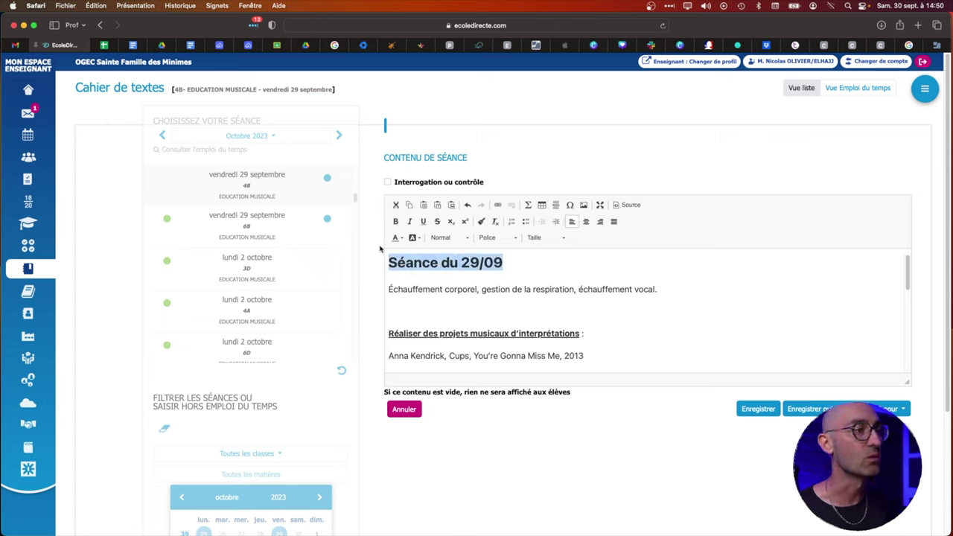
{"action": "left_click", "coordinate": [502, 239]}
{"action": "left_click", "coordinate": [503, 239]}
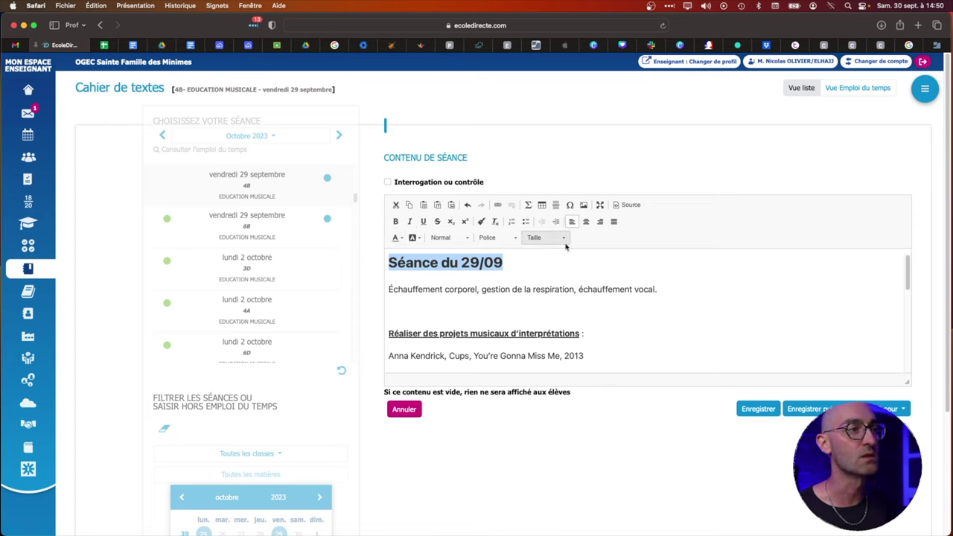
{"action": "left_click", "coordinate": [543, 238]}
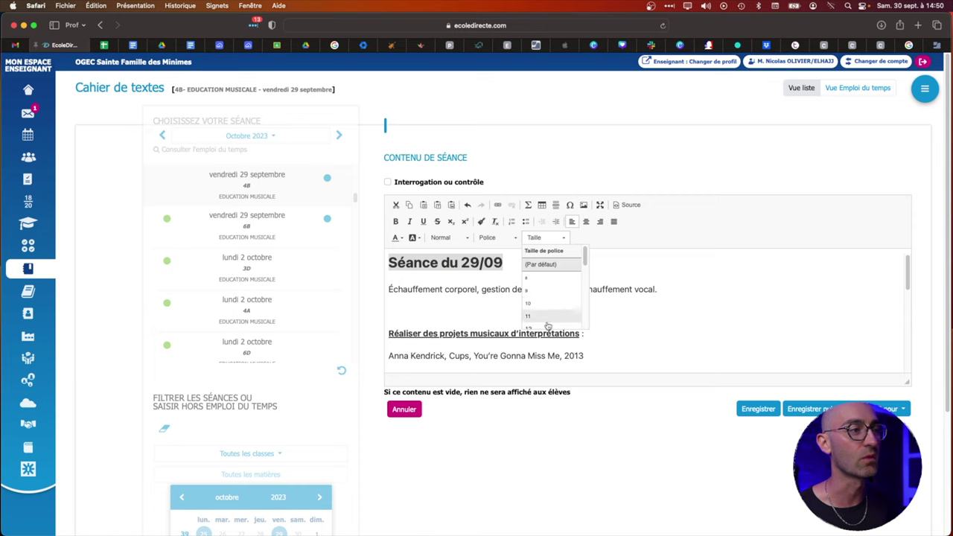
{"action": "left_click", "coordinate": [544, 316]}
{"action": "left_click", "coordinate": [544, 237]}
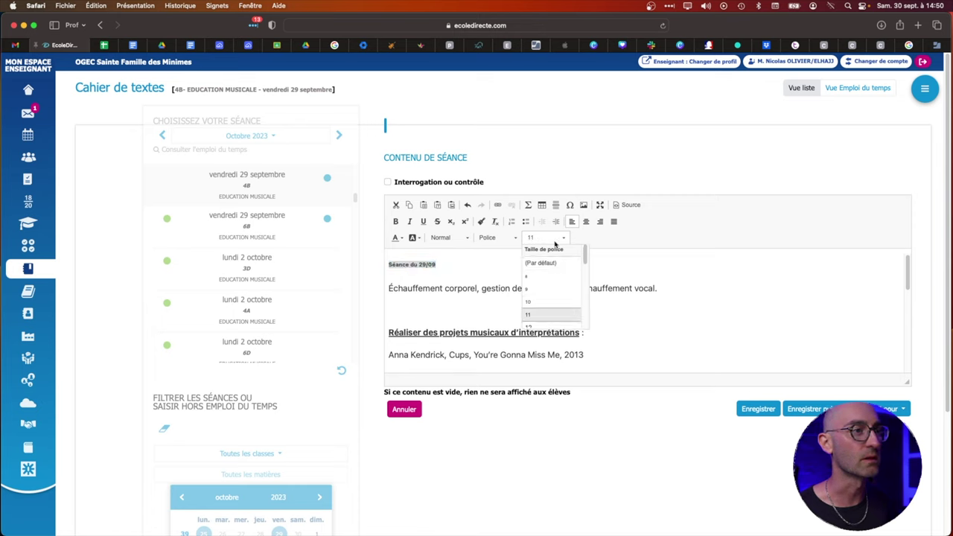
{"action": "left_click", "coordinate": [545, 321]}
Add the italic line "Jouer, Chanter" under the title, separated from it by a blank line
{"action": "left_click", "coordinate": [426, 290]}
{"action": "left_click", "coordinate": [418, 278]}
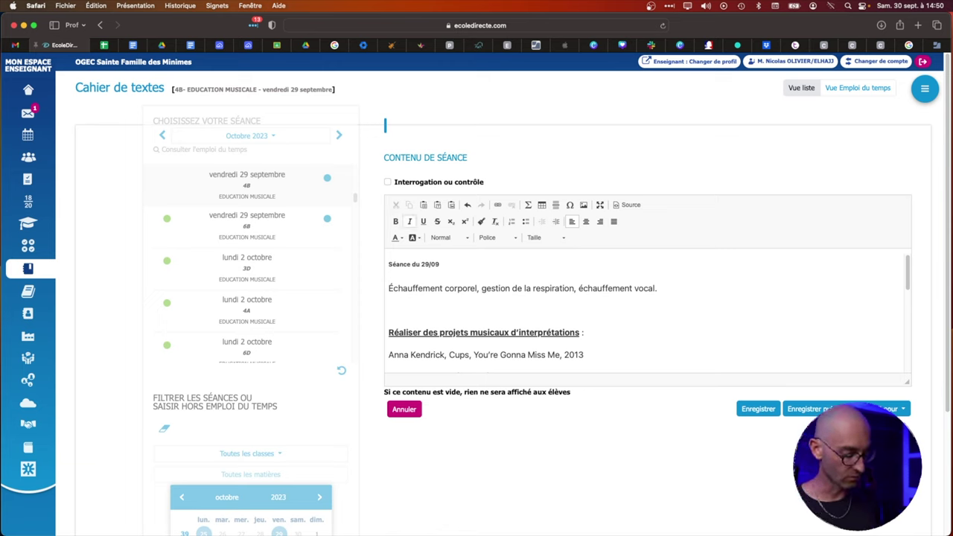
{"action": "type", "text": "Jouer"}
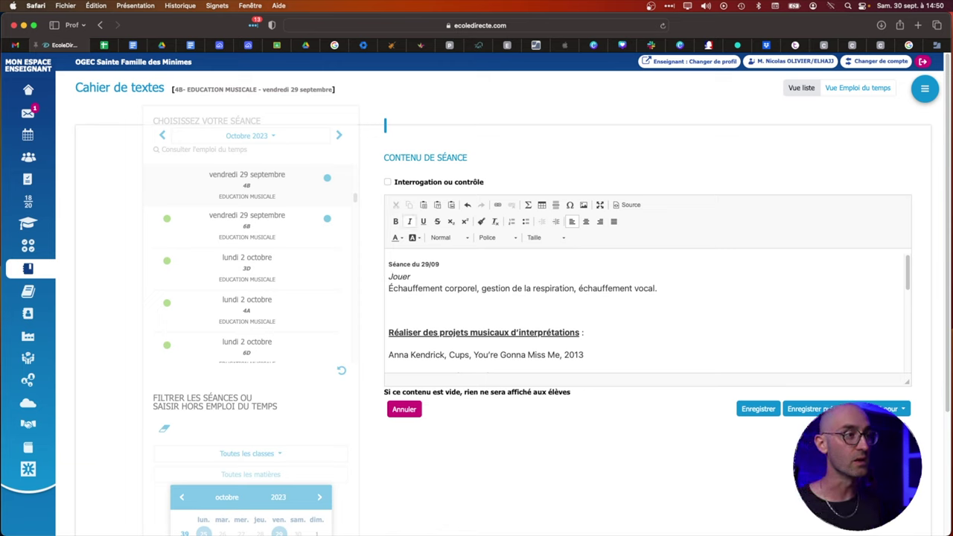
{"action": "left_click", "coordinate": [389, 276]}
{"action": "key", "text": "Return"}
{"action": "type", "text": ", Chanter"}
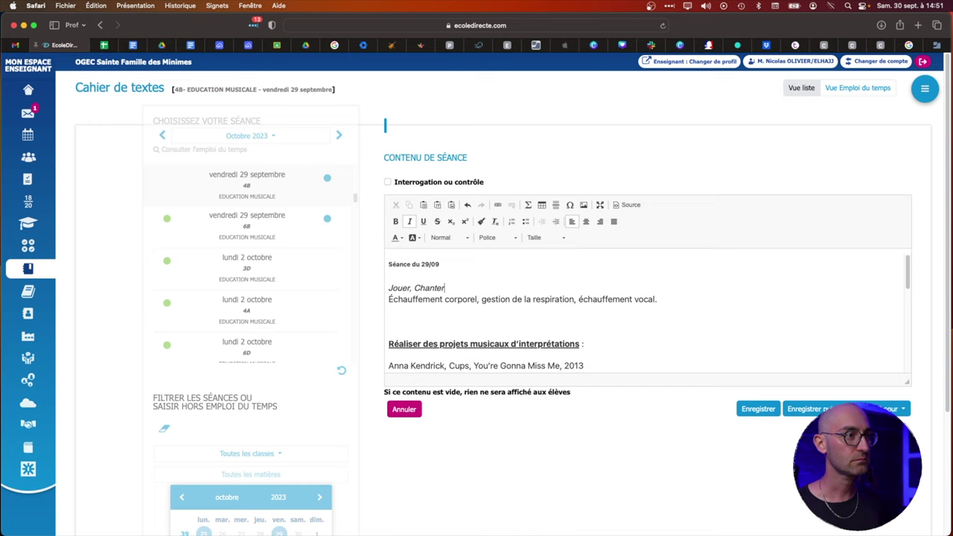
Set the font size of the "Jouer, Chanter" line to 12
{"action": "left_click_drag", "start_coordinate": [346, 292], "coordinate": [373, 290]}
{"action": "left_click_drag", "start_coordinate": [446, 288], "coordinate": [388, 288]}
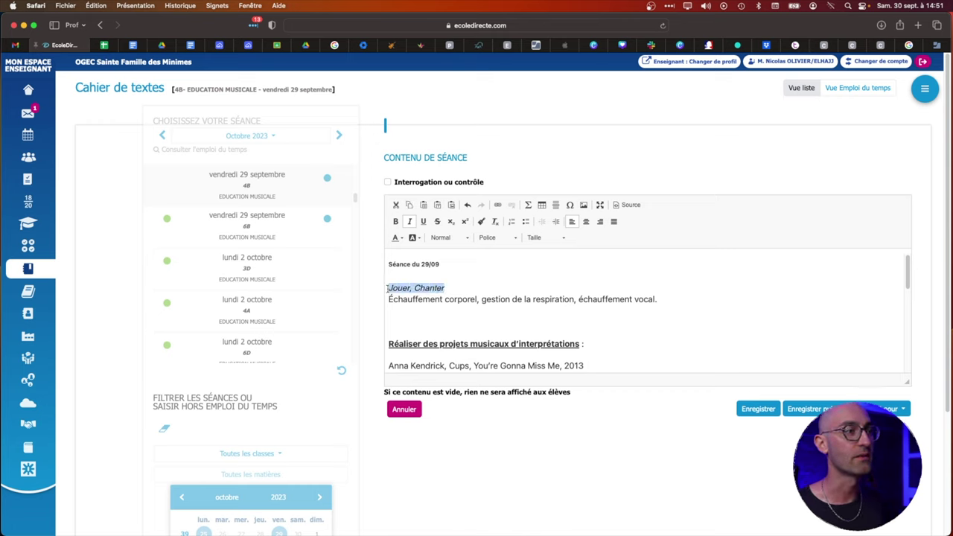
{"action": "left_click", "coordinate": [534, 237]}
{"action": "left_click", "coordinate": [547, 302]}
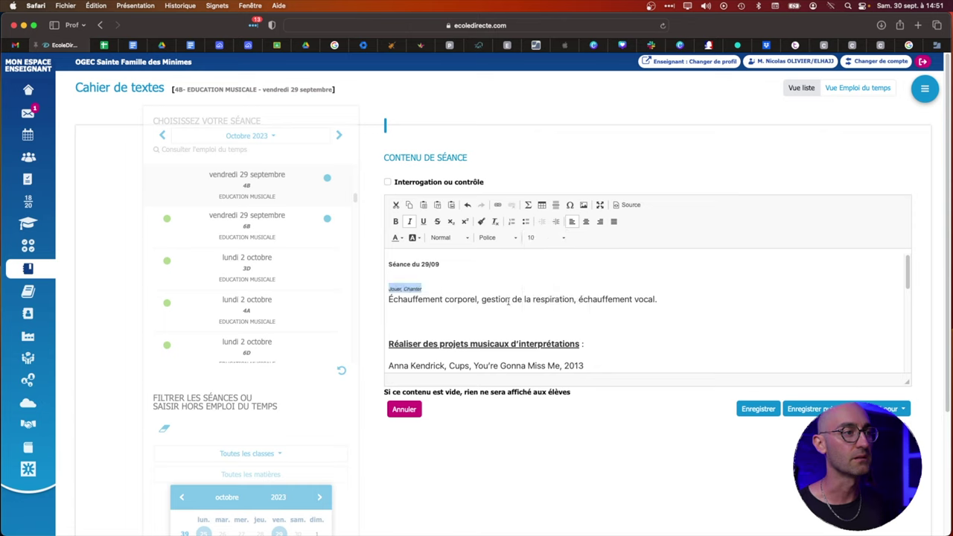
{"action": "left_click", "coordinate": [533, 239]}
{"action": "left_click", "coordinate": [534, 310]}
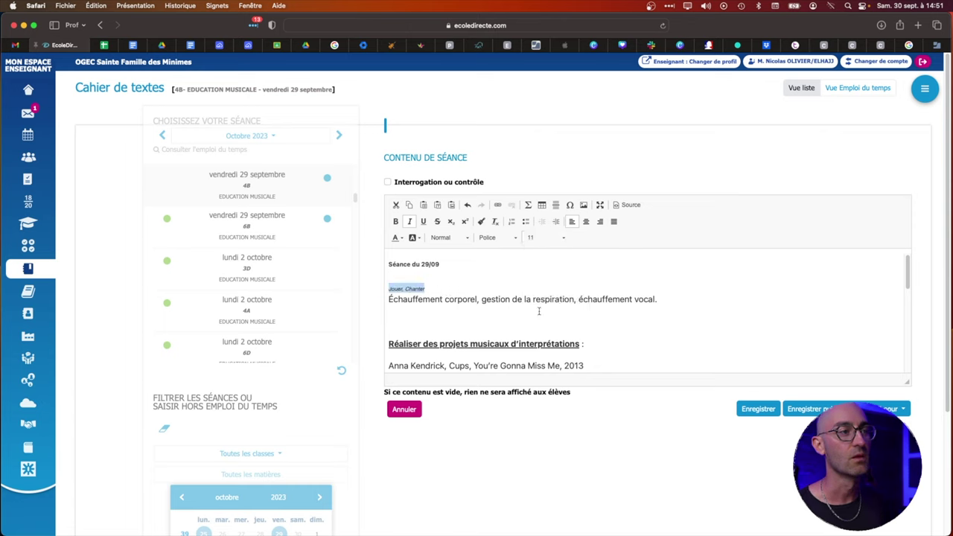
{"action": "left_click", "coordinate": [539, 240]}
{"action": "left_click", "coordinate": [535, 321]}
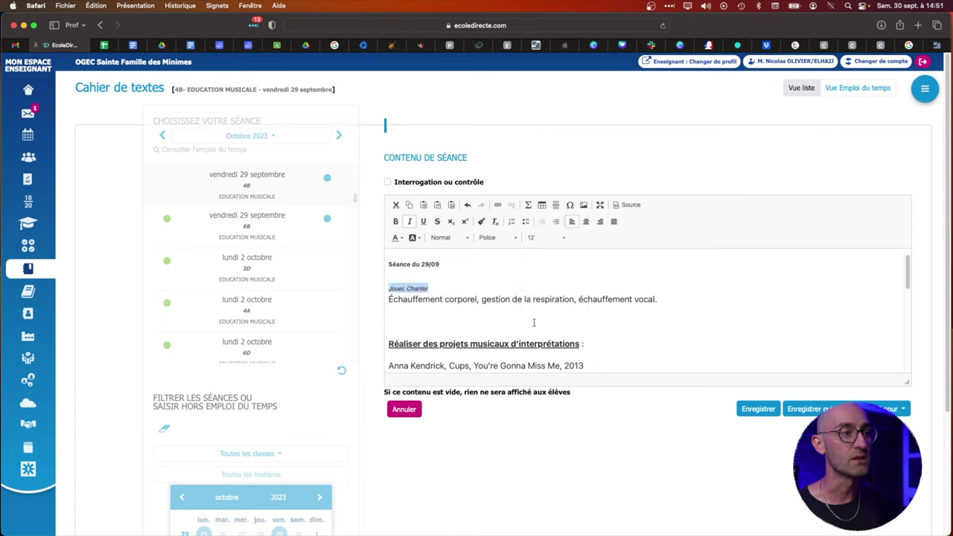
{"action": "left_click", "coordinate": [437, 295]}
{"action": "left_click", "coordinate": [415, 312]}
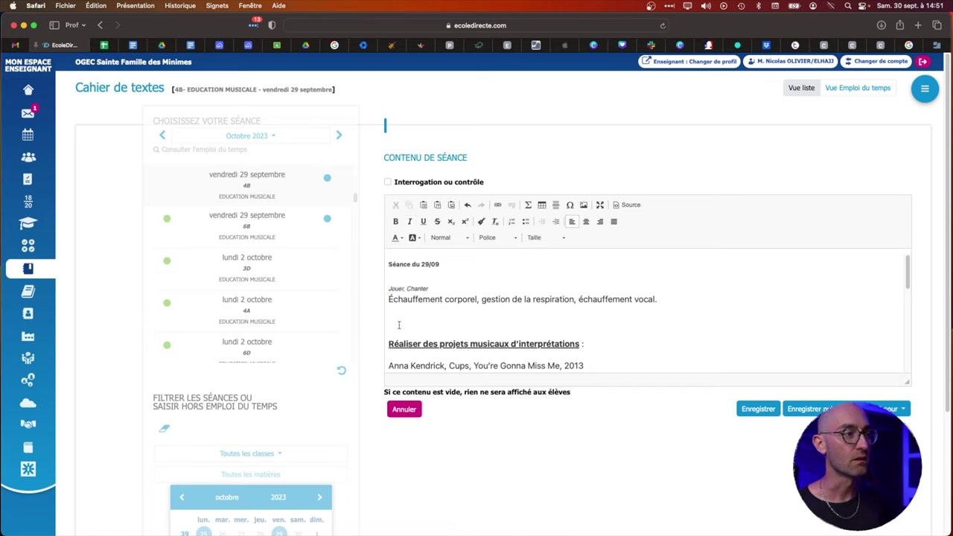
Set the "Réaliser des projets musicaux d'interprétations" heading to font size 12 and apply underlining to the whole line
{"action": "left_click_drag", "start_coordinate": [593, 343], "coordinate": [337, 348]}
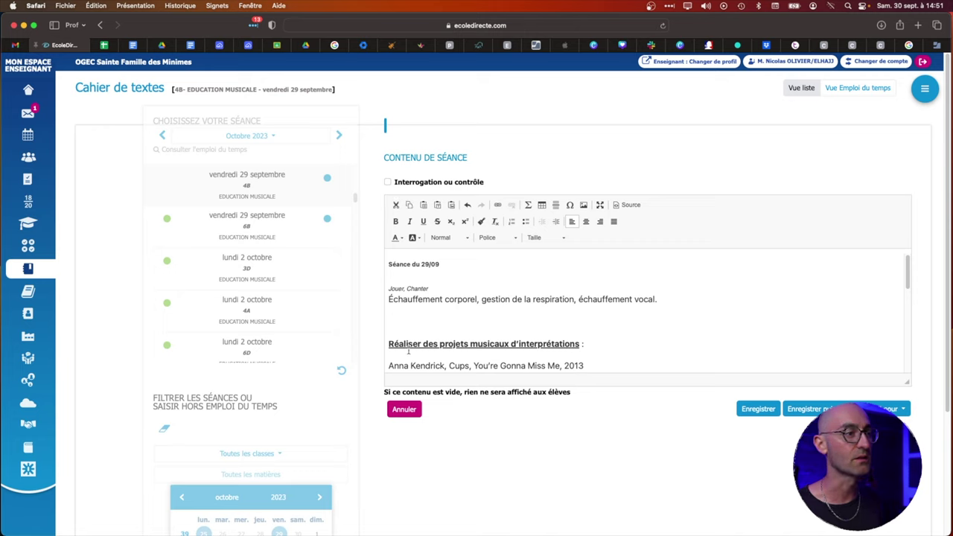
{"action": "left_click", "coordinate": [538, 240]}
{"action": "left_click", "coordinate": [535, 317]}
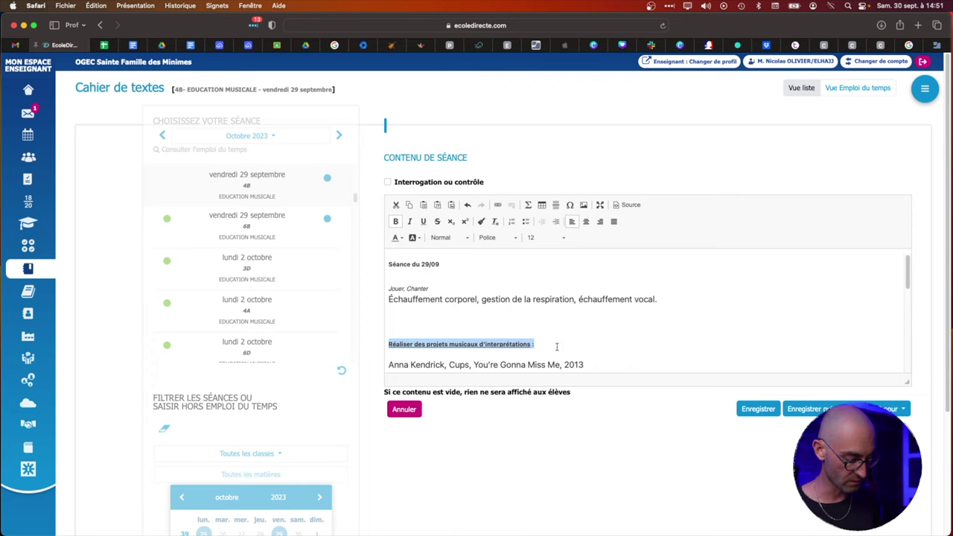
{"action": "left_click", "coordinate": [423, 221]}
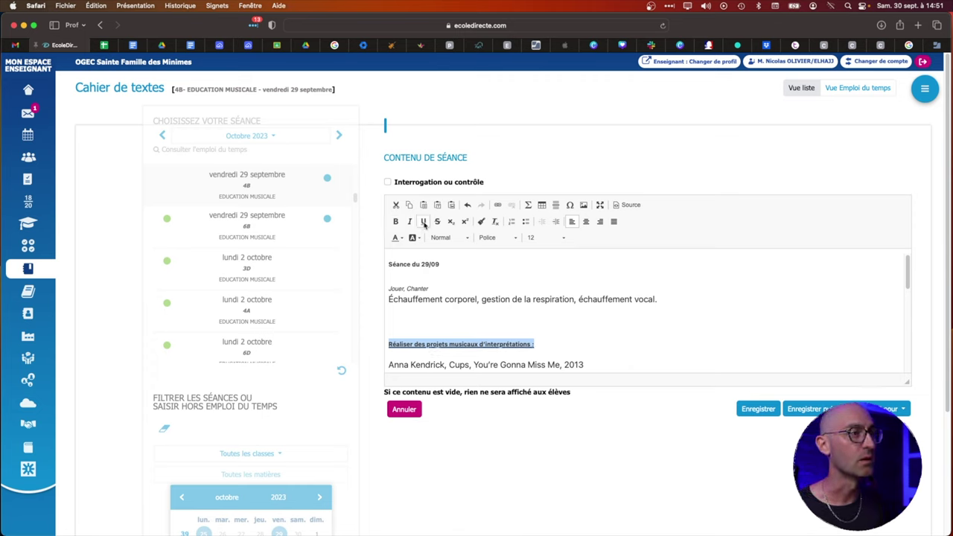
{"action": "left_click", "coordinate": [428, 346]}
{"action": "left_click", "coordinate": [419, 315]}
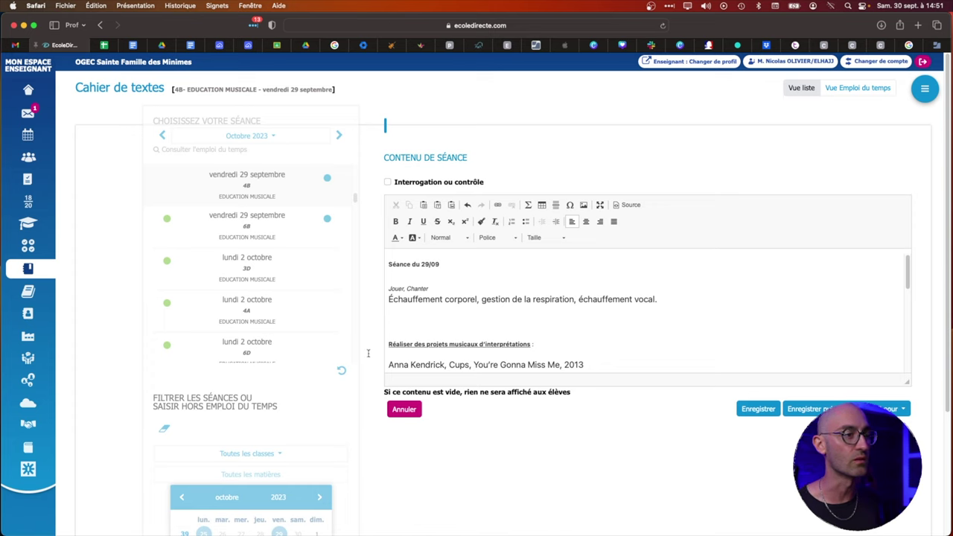
Delete the "Réaliser des projets musicaux d'interprétations" heading together with the blank space around it
{"action": "left_click_drag", "start_coordinate": [537, 346], "coordinate": [354, 347]}
{"action": "key", "text": "BackSpace"}
{"action": "key", "text": "BackSpace"}
{"action": "key", "text": "Delete"}
Insert "Réaction et approfondissement du projet musical :" at the start of the Anna Kendrick song line
{"action": "type", "text": "Réaction e"}
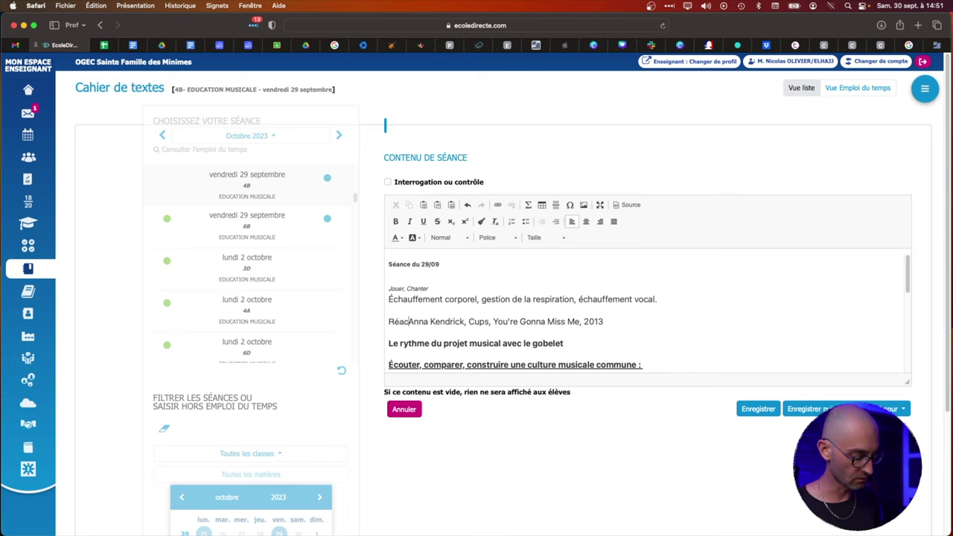
{"action": "type", "text": "t appro"}
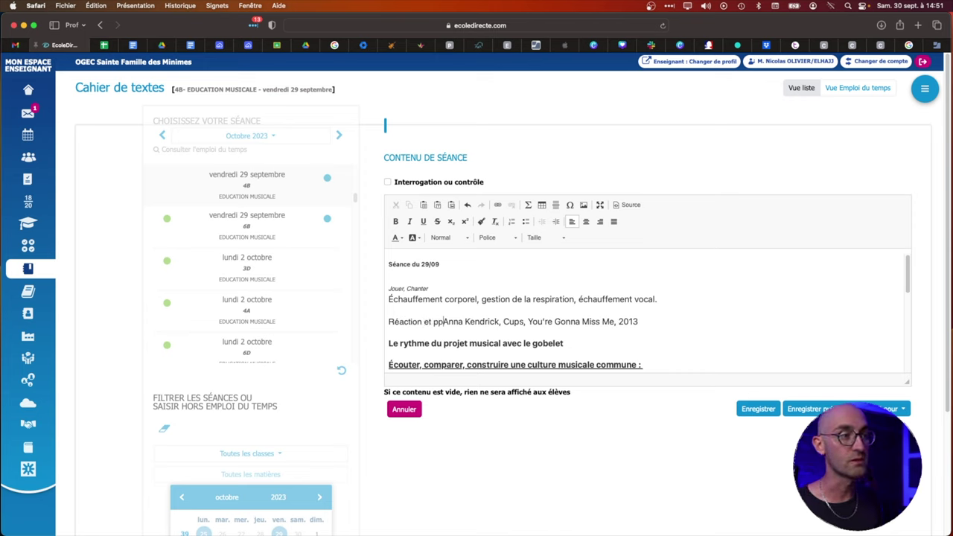
{"action": "type", "text": "fo"}
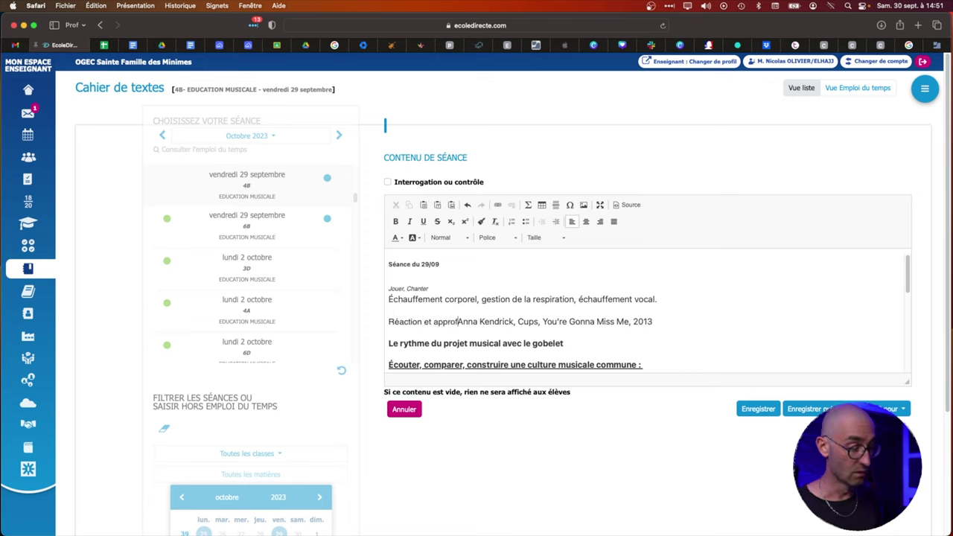
{"action": "key", "text": "BackSpace"}
{"action": "key", "text": "BackSpace"}
{"action": "type", "text": "fondissement dju"}
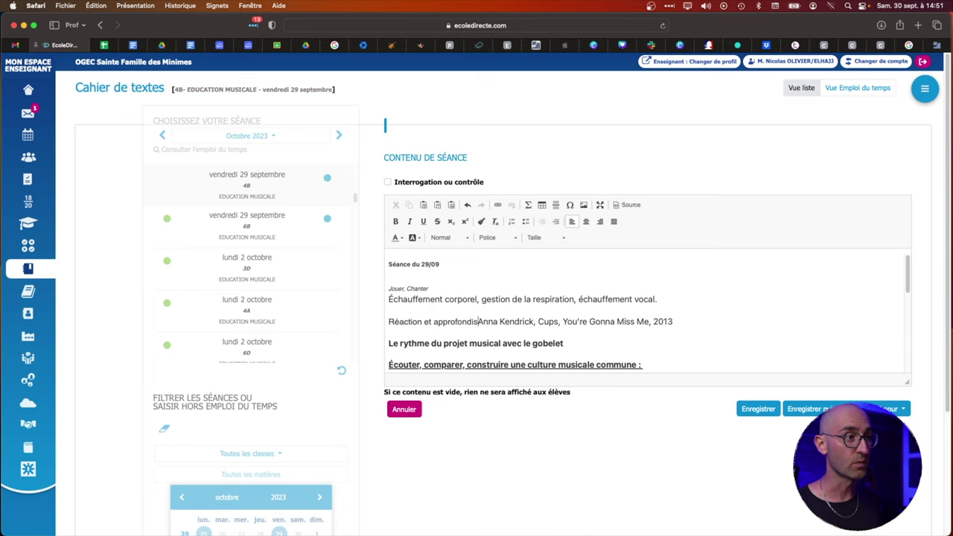
{"action": "key", "text": "BackSpace"}
{"action": "key", "text": "BackSpace"}
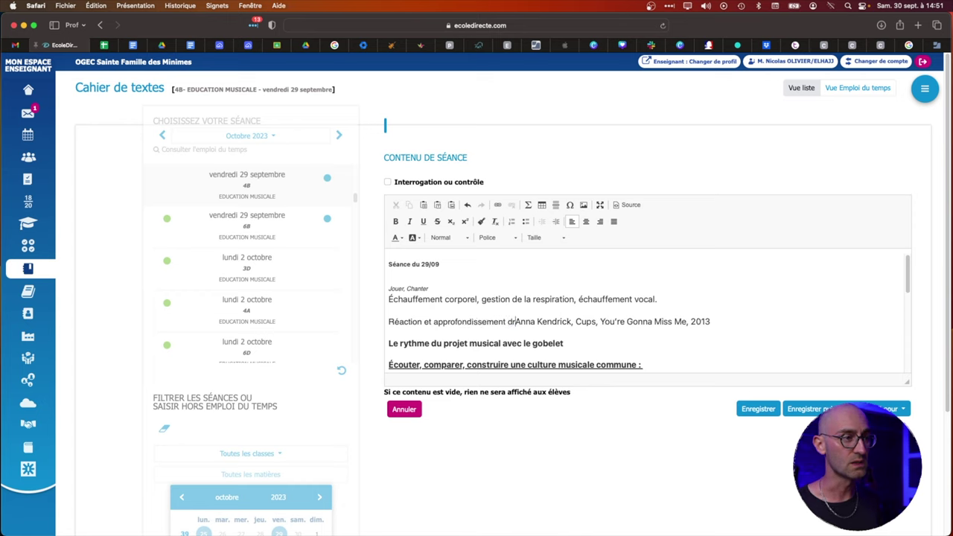
{"action": "type", "text": "u projet musical :"}
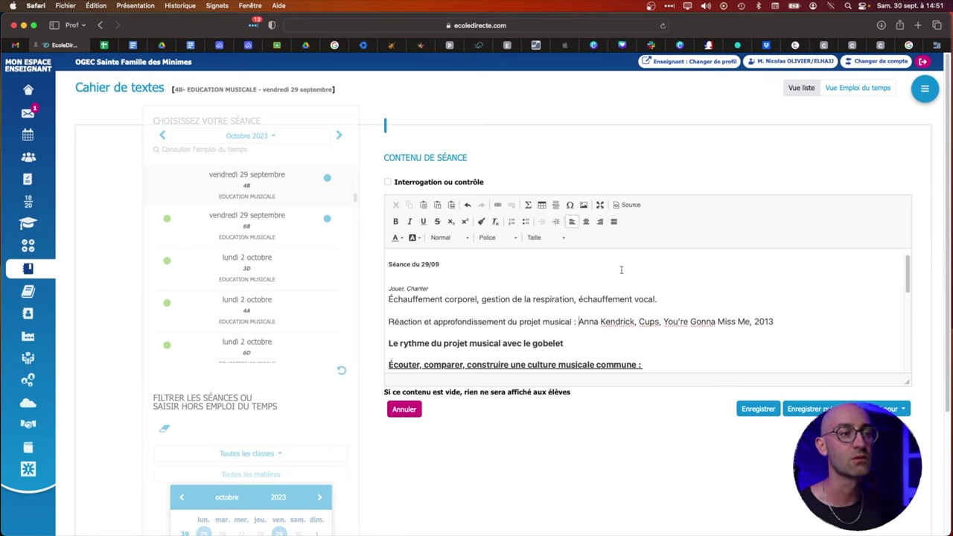
Change the artist's surname to "Kendricks" and italicize "Cups, You're Gonna Miss Me" in the song line
{"action": "left_click", "coordinate": [639, 321]}
{"action": "type", "text": "s"}
{"action": "left_click_drag", "start_coordinate": [643, 322], "coordinate": [752, 318]}
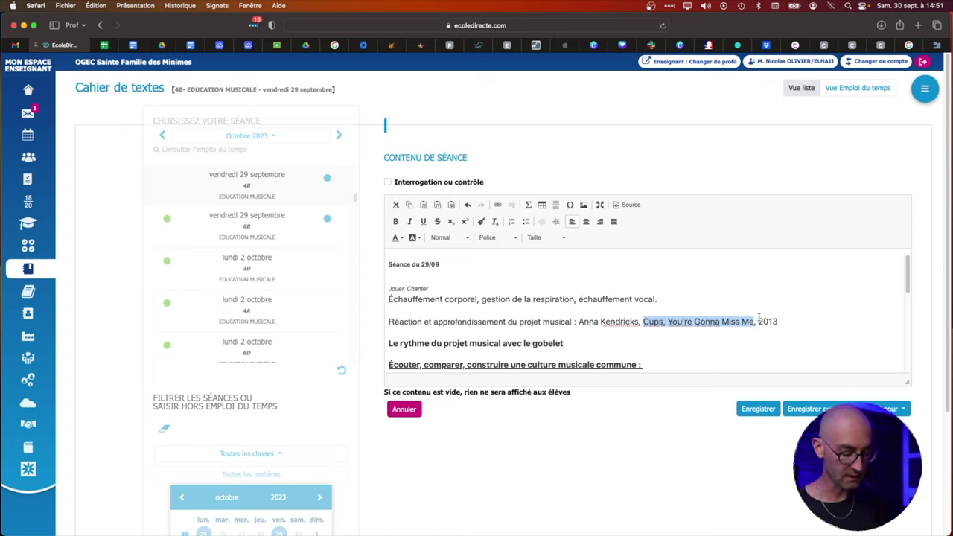
{"action": "key", "text": "super+i"}
{"action": "left_click", "coordinate": [782, 321]}
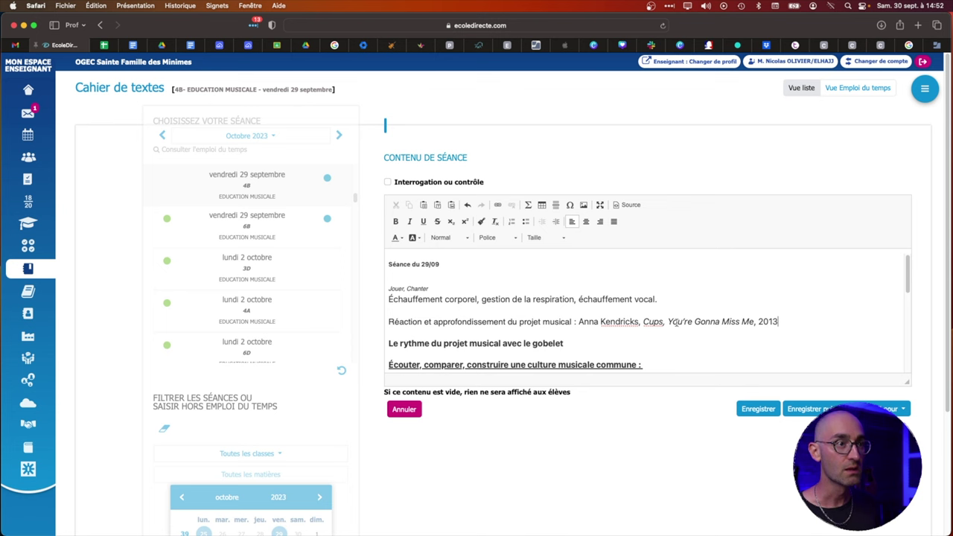
Copy the song title and search the web for it in a new tab, refining the query to "you're gonna miss me when i'm gone"
{"action": "left_click_drag", "start_coordinate": [668, 321], "coordinate": [754, 321]}
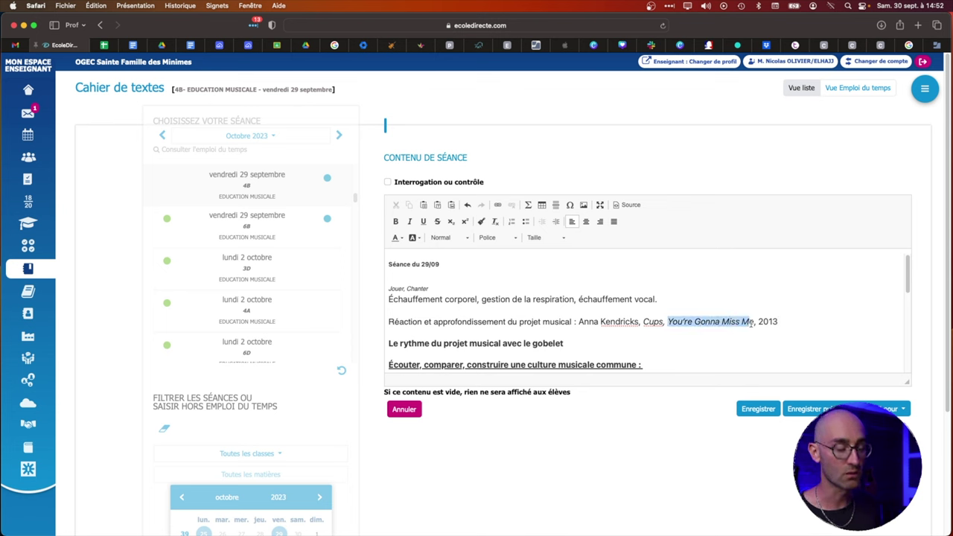
{"action": "key", "text": "super+c"}
{"action": "key", "text": "super+t"}
{"action": "key", "text": "super+v"}
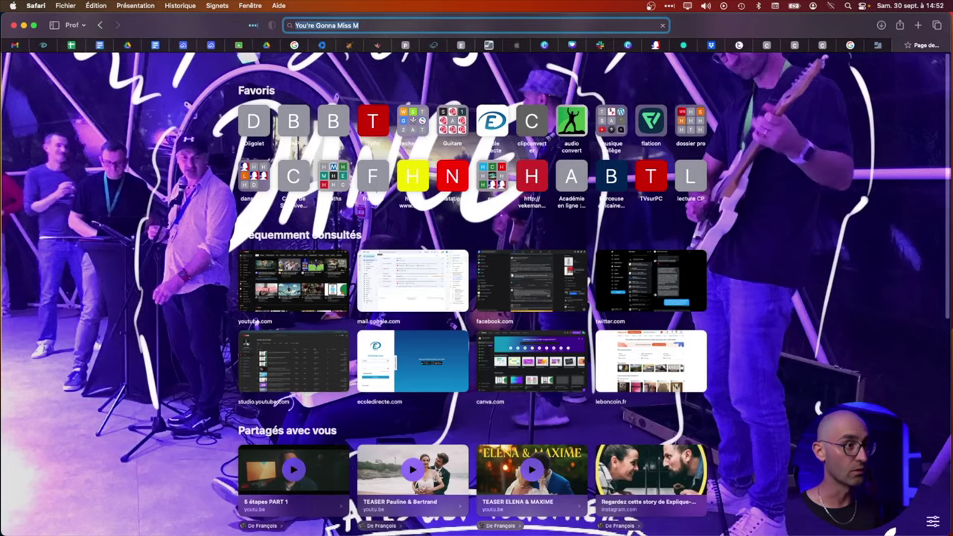
{"action": "key", "text": "Return"}
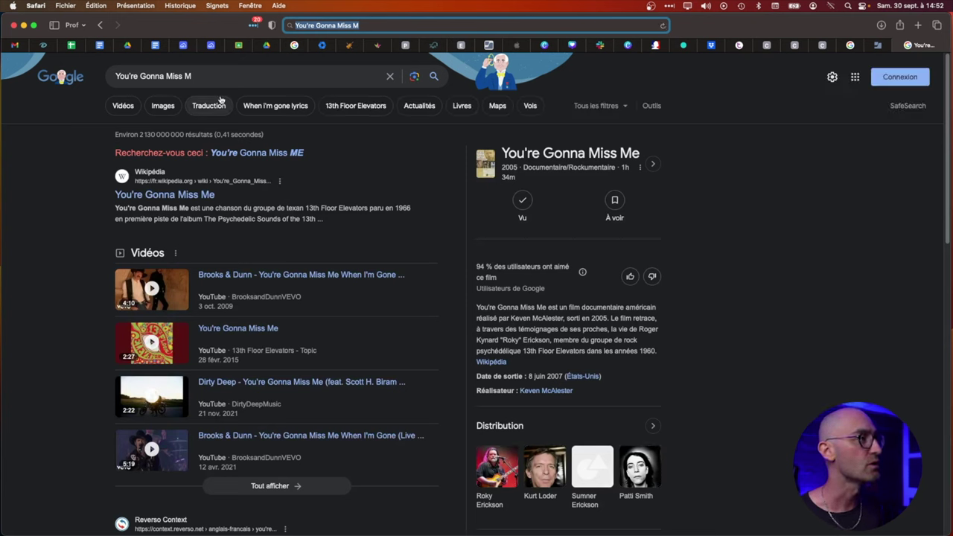
{"action": "left_click", "coordinate": [218, 78]}
{"action": "type", "text": "e"}
{"action": "key", "text": "Down"}
{"action": "key", "text": "Return"}
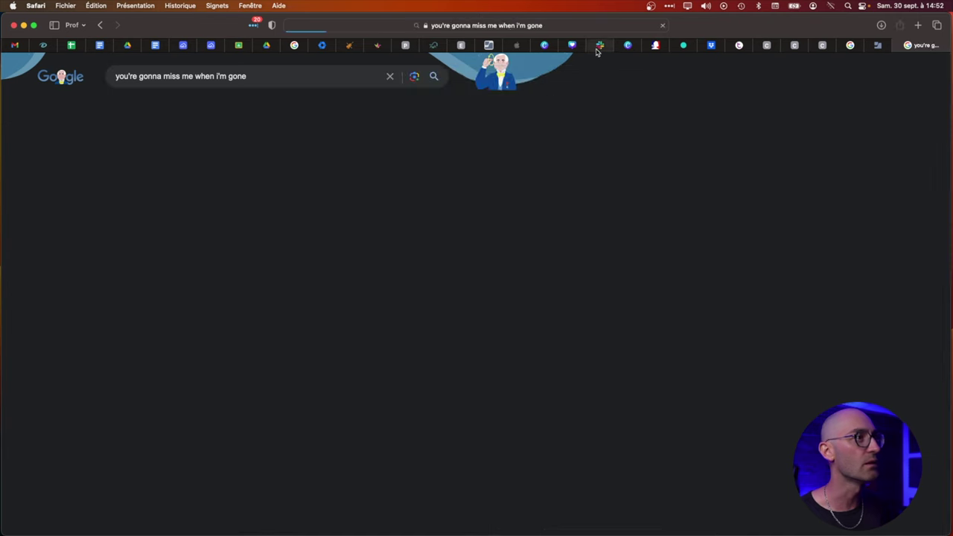
Open the song's YouTube video from the search results, copy its address, and return to the lesson log
{"action": "left_click", "coordinate": [255, 416]}
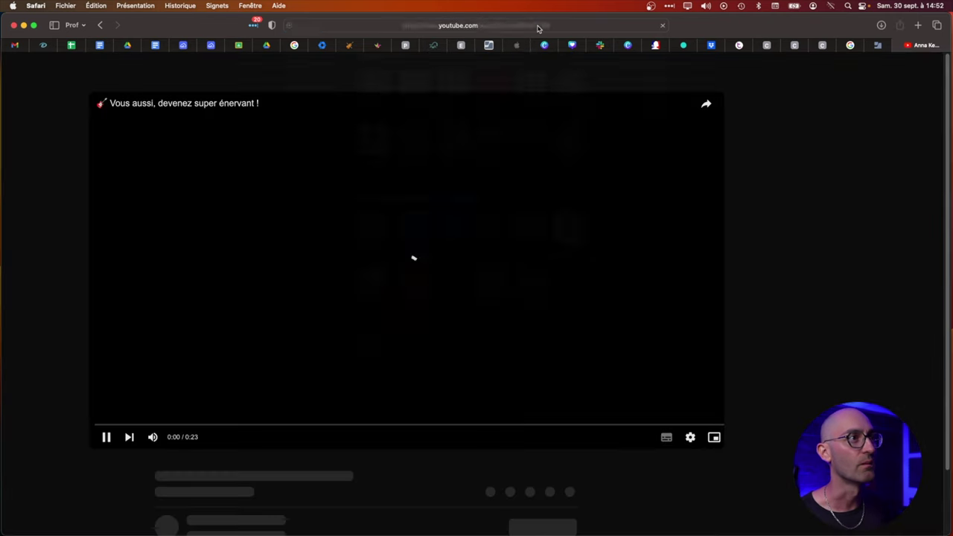
{"action": "left_click", "coordinate": [539, 28]}
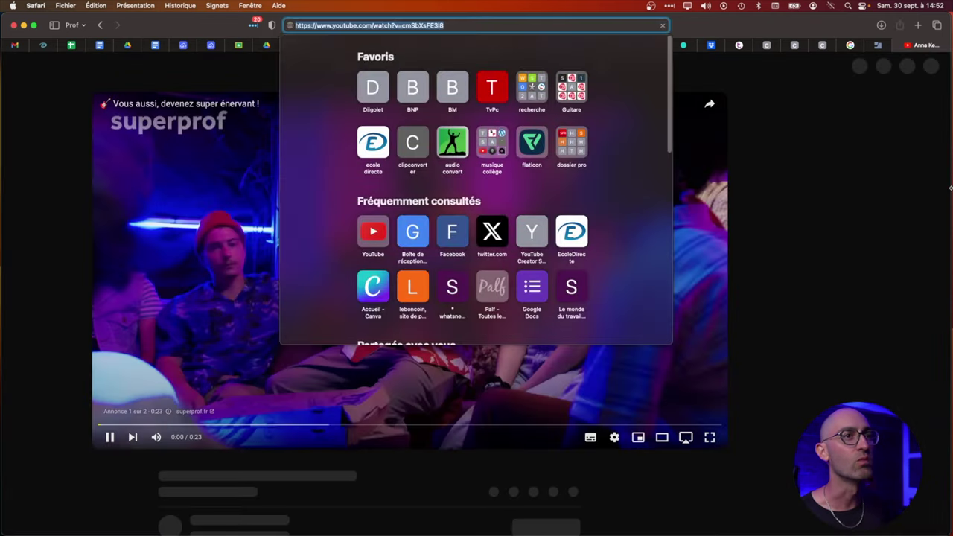
{"action": "left_click", "coordinate": [570, 85]}
{"action": "left_click", "coordinate": [44, 45]}
{"action": "left_click", "coordinate": [770, 322]}
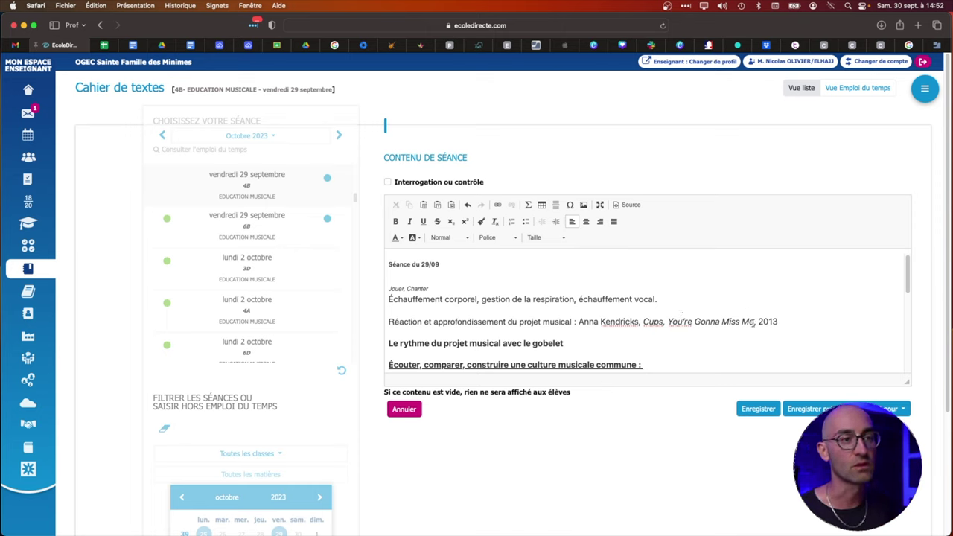
Link the text "Anna Kendricks, Cups, You're Gonna Miss Me, 2013" to the copied YouTube address
{"action": "left_click_drag", "start_coordinate": [755, 321], "coordinate": [597, 321]}
{"action": "left_click_drag", "start_coordinate": [584, 324], "coordinate": [787, 324]}
{"action": "left_click", "coordinate": [571, 322]}
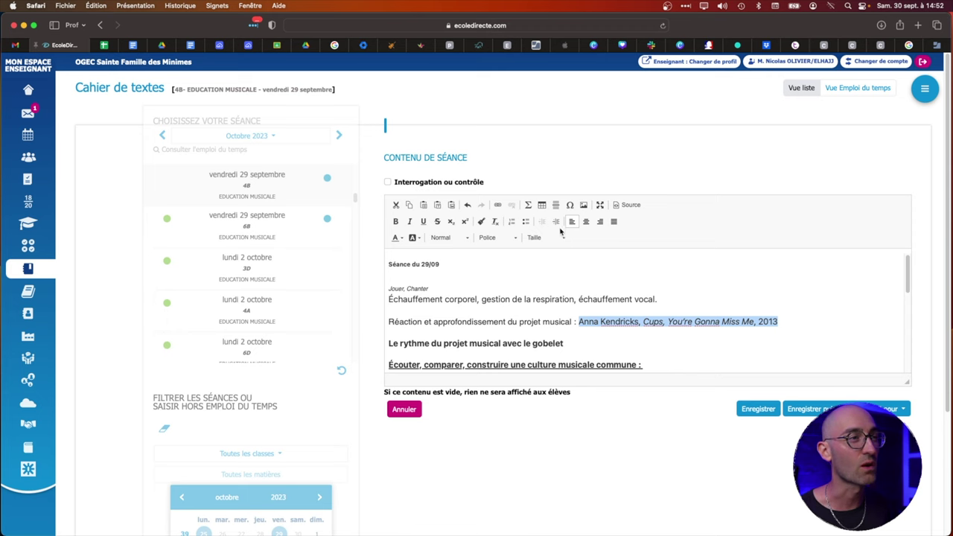
{"action": "left_click", "coordinate": [497, 205]}
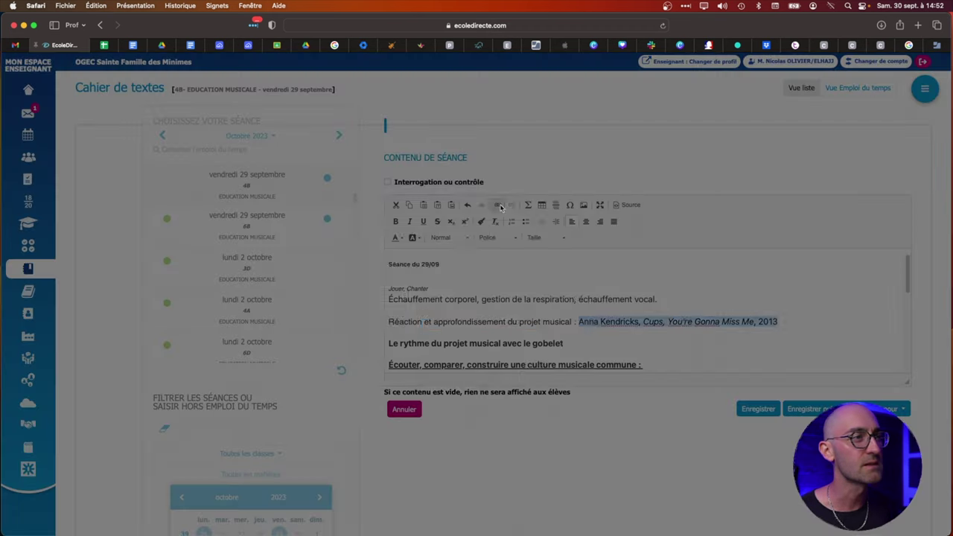
{"action": "key", "text": "super+v"}
{"action": "left_click", "coordinate": [570, 378]}
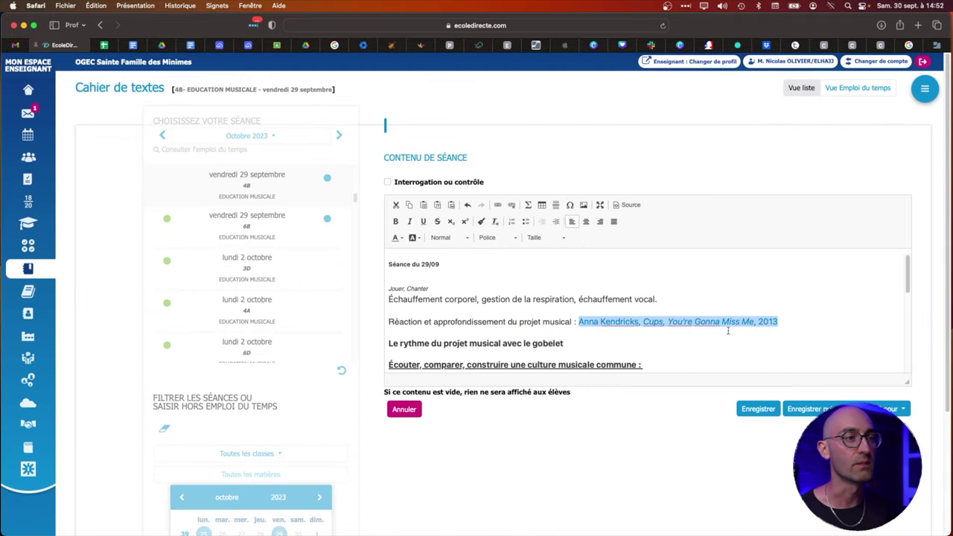
Add the copied YouTube video address in parentheses after the song reference, inserted as a link
{"action": "left_click", "coordinate": [791, 321]}
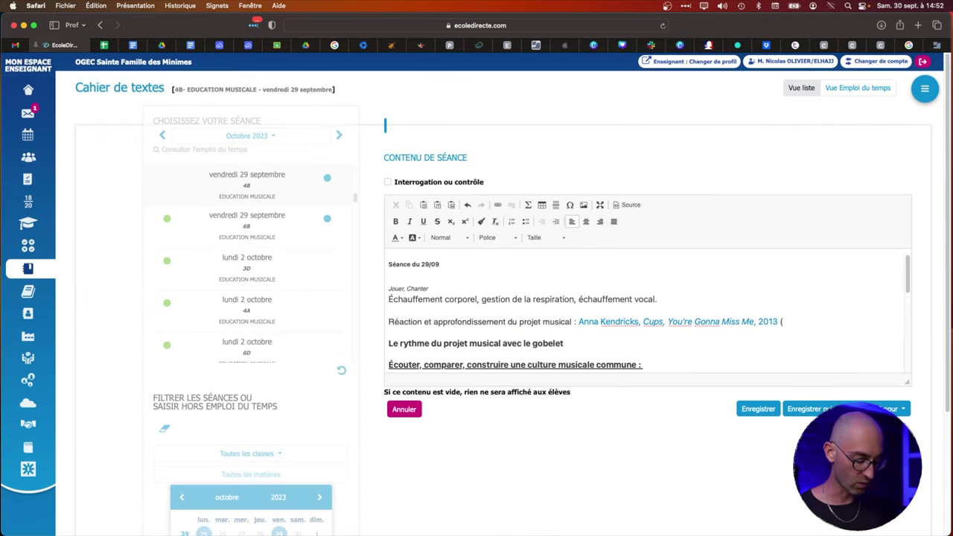
{"action": "key", "text": "super+k"}
{"action": "key", "text": "super+v"}
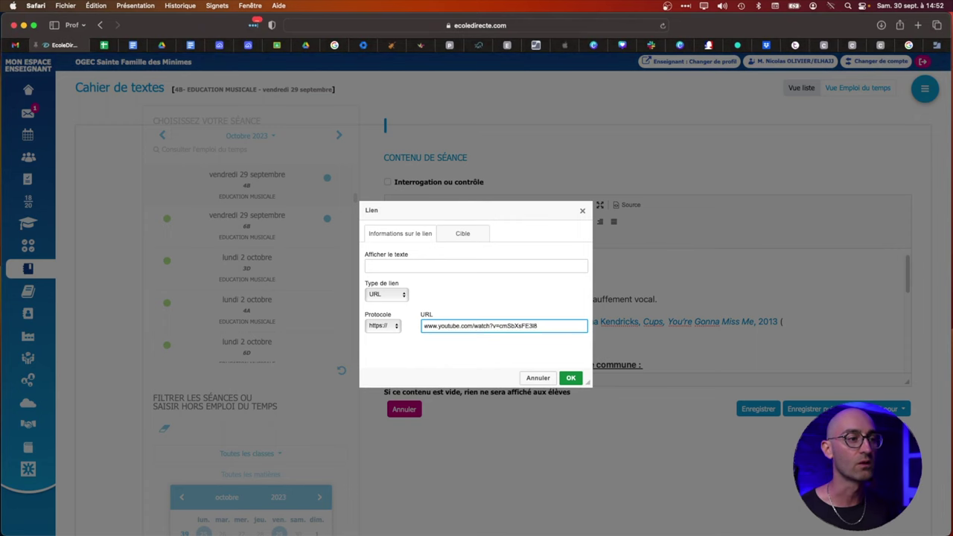
{"action": "key", "text": "Return"}
{"action": "key", "text": "Right"}
{"action": "type", "text": ")"}
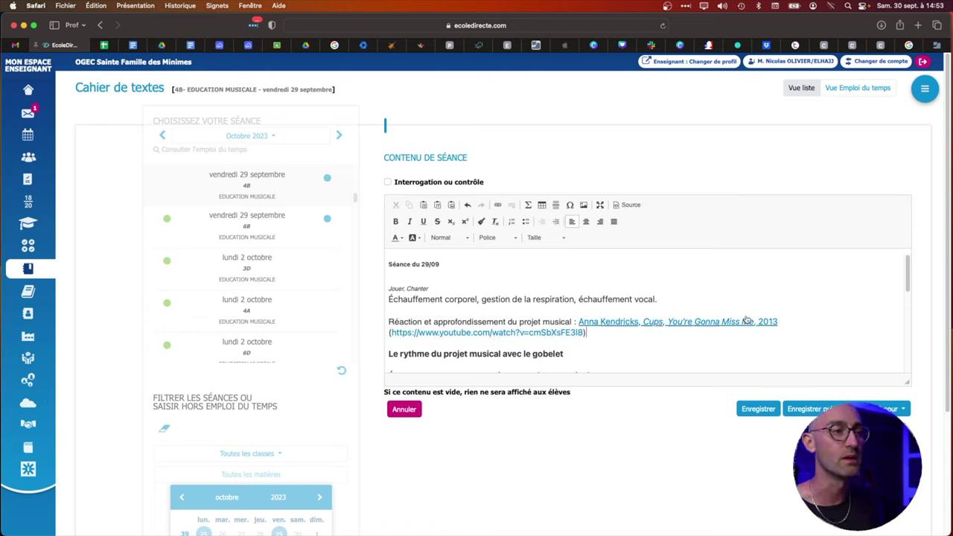
Set the font size of the "Jouer, Chanter" heading to 14
{"action": "scroll", "coordinate": [629, 334], "scroll_direction": "down", "scroll_amount": 1}
{"action": "scroll", "coordinate": [628, 334], "scroll_direction": "up", "scroll_amount": 1}
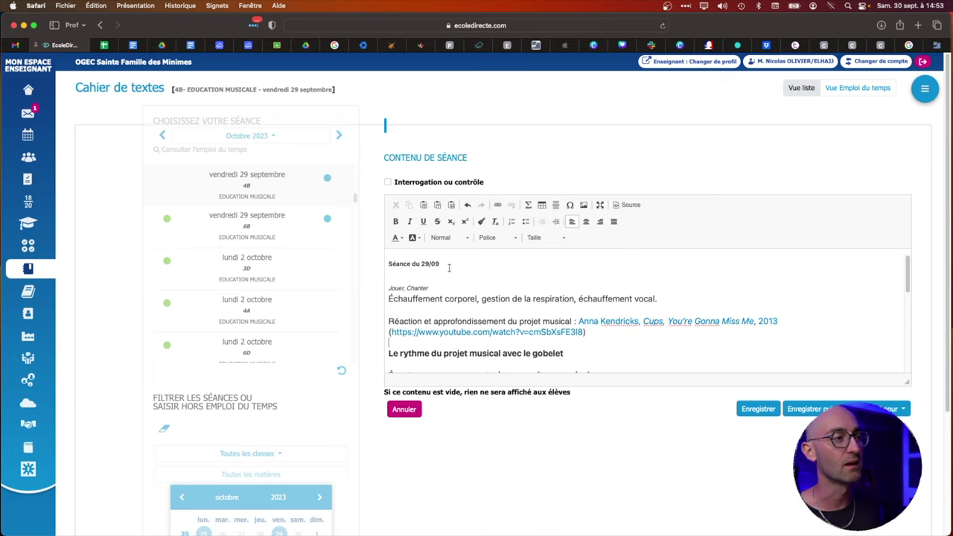
{"action": "left_click_drag", "start_coordinate": [430, 289], "coordinate": [390, 291]}
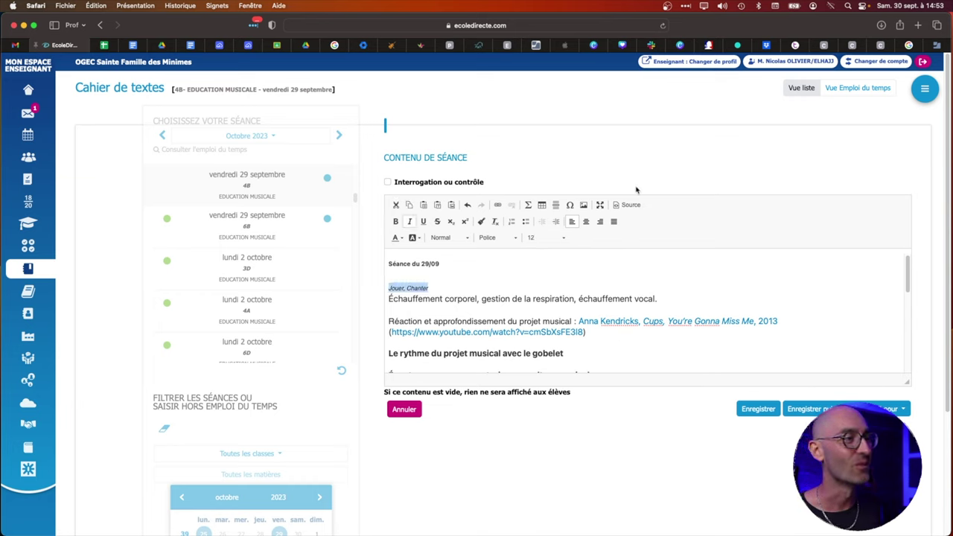
{"action": "left_click", "coordinate": [543, 238]}
{"action": "scroll", "coordinate": [536, 321], "scroll_direction": "down", "scroll_amount": 1}
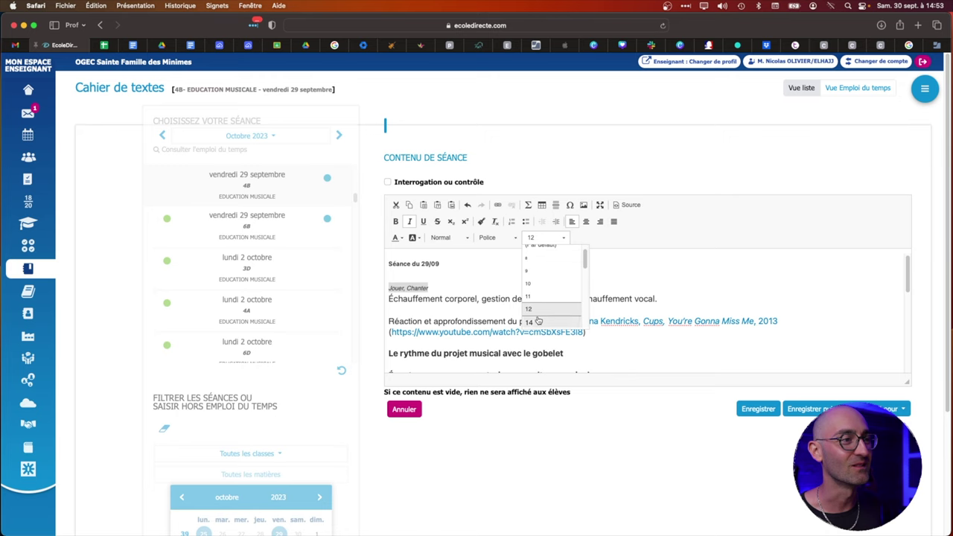
{"action": "left_click", "coordinate": [536, 320]}
Replace the gap between "Séance du 29/09" and "Jouer, Chanter" with a single new blank line
{"action": "left_click", "coordinate": [460, 286]}
{"action": "left_click", "coordinate": [420, 276]}
{"action": "key", "text": "Delete"}
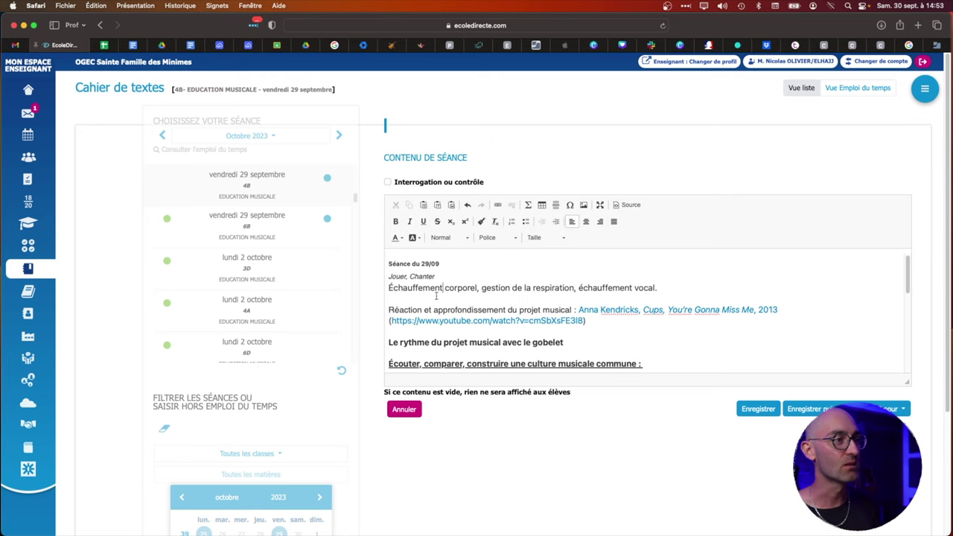
{"action": "left_click", "coordinate": [450, 267]}
{"action": "key", "text": "Return"}
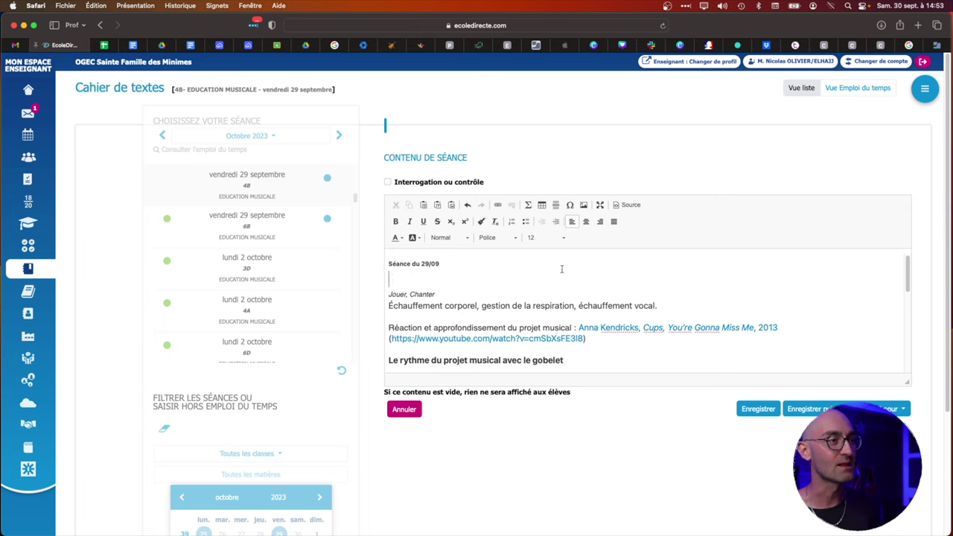
Correct "Réaction" to "Réactivation" at the start of the song line
{"action": "scroll", "coordinate": [530, 305], "scroll_direction": "down", "scroll_amount": 2}
{"action": "scroll", "coordinate": [532, 313], "scroll_direction": "up", "scroll_amount": 2}
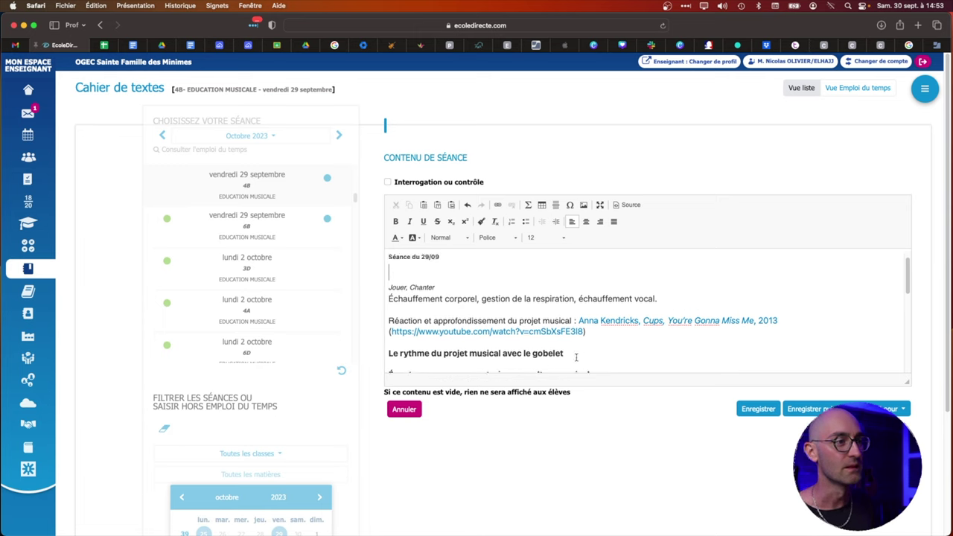
{"action": "left_click_drag", "start_coordinate": [572, 355], "coordinate": [386, 354]}
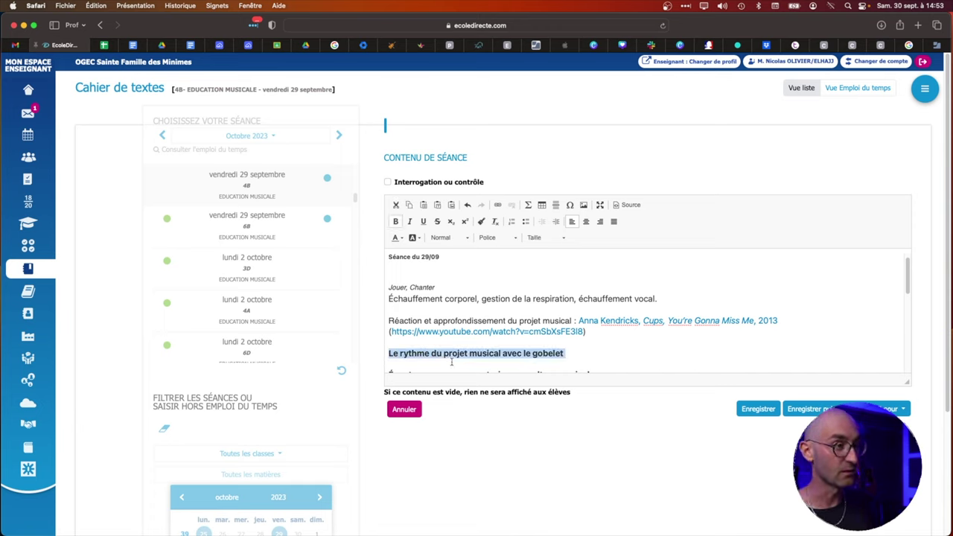
{"action": "left_click", "coordinate": [406, 321]}
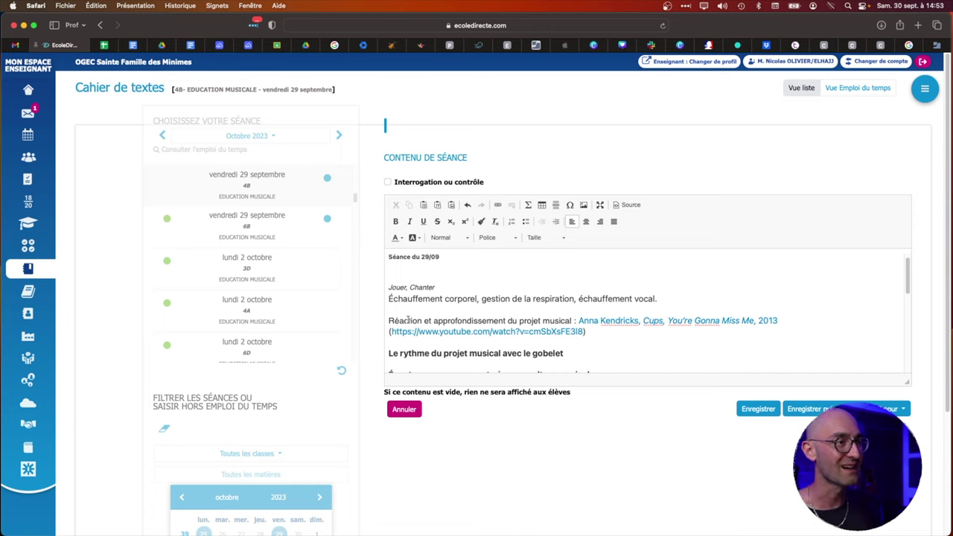
{"action": "type", "text": "tiva"}
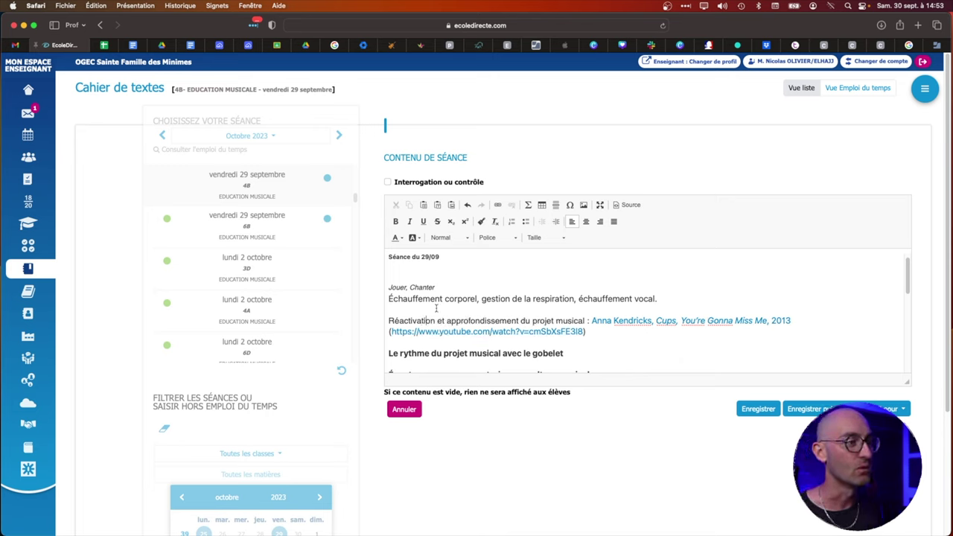
Copy "Réactivation et approfondissement" to the start of the bold rhythm line and follow it with "su rythme du projet musical"
{"action": "left_click_drag", "start_coordinate": [519, 322], "coordinate": [386, 321]}
{"action": "key", "text": "super+c"}
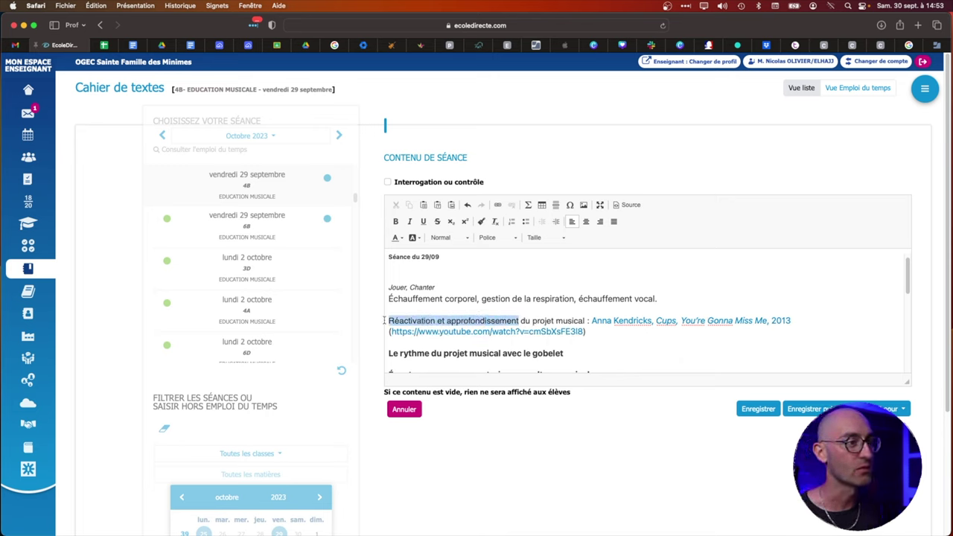
{"action": "left_click", "coordinate": [388, 353]}
{"action": "key", "text": "super+v"}
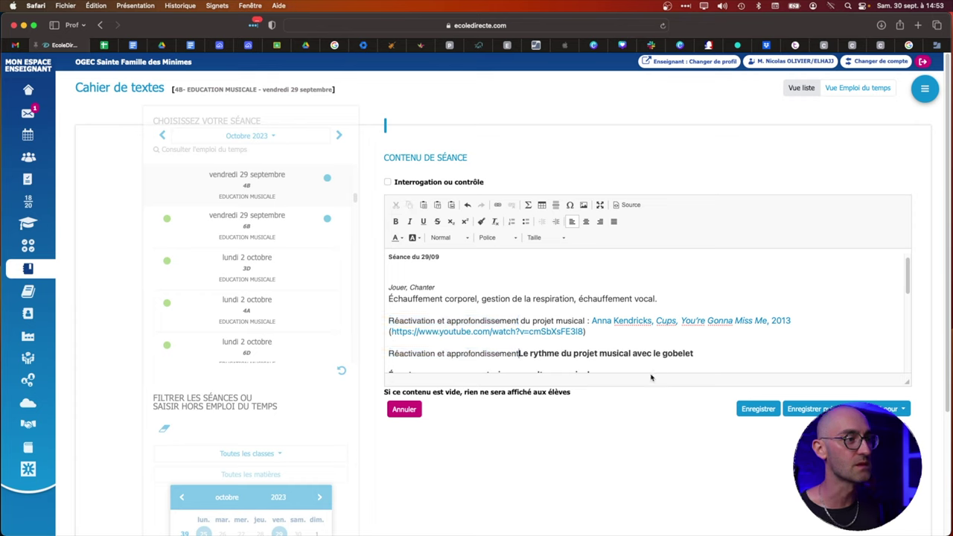
{"action": "type", "text": "su "}
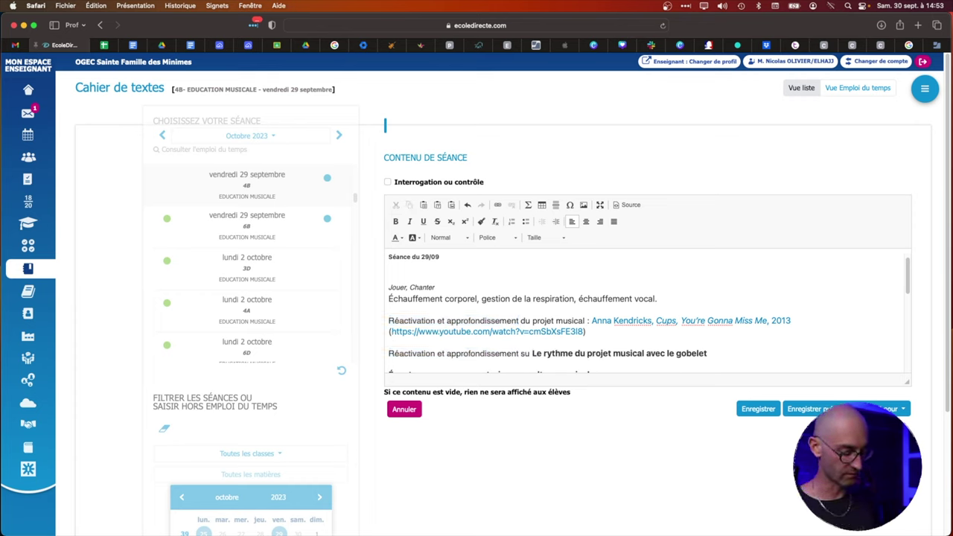
{"action": "type", "text": "rythme "}
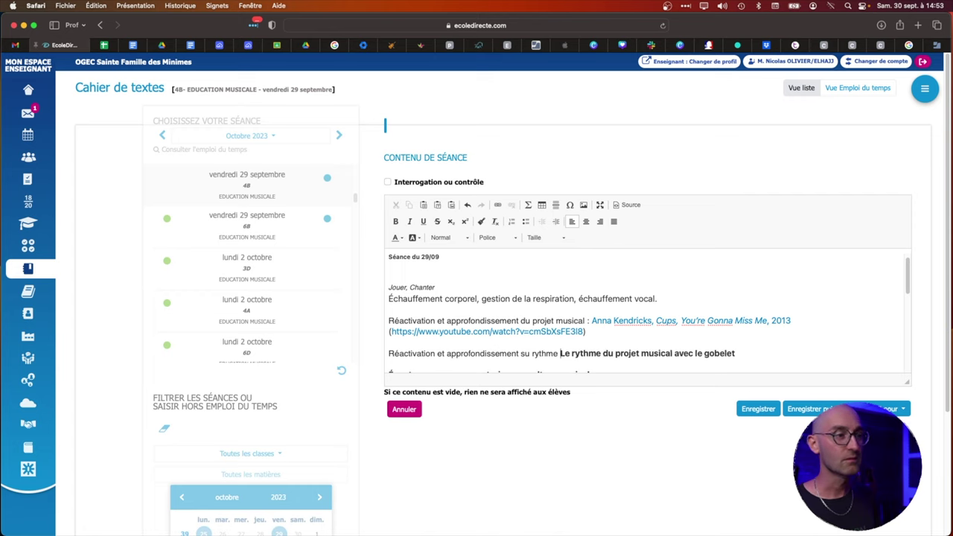
{"action": "type", "text": "du projet mus"}
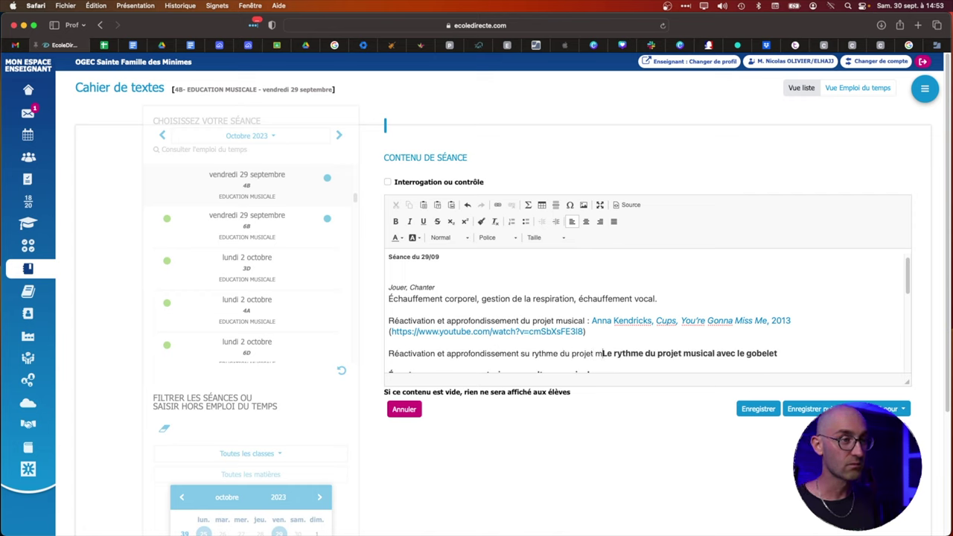
{"action": "type", "text": "ical"}
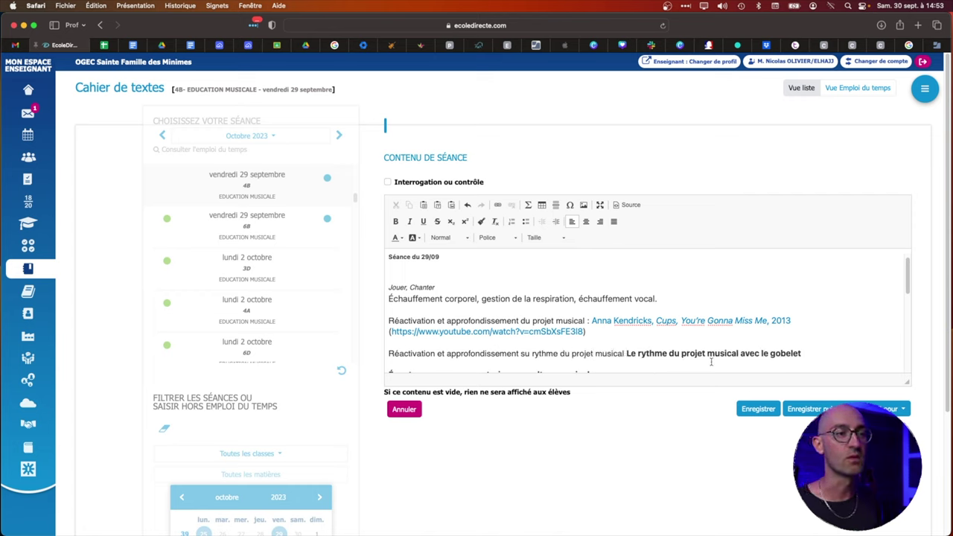
Delete the bold text "Le rythme du projet musical avec le gobelet" from the end of the rhythm line
{"action": "left_click_drag", "start_coordinate": [801, 352], "coordinate": [624, 356]}
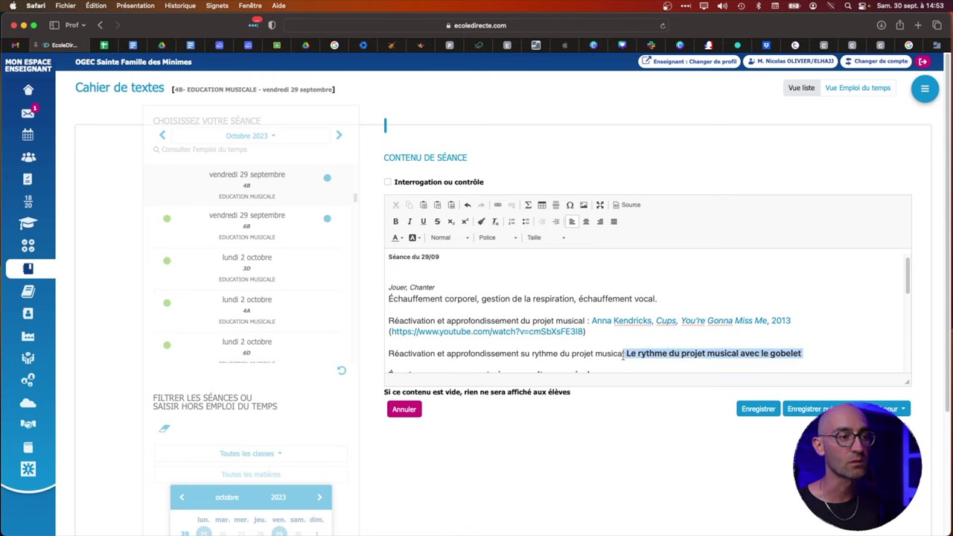
{"action": "key", "text": "BackSpace"}
{"action": "scroll", "coordinate": [632, 313], "scroll_direction": "down", "scroll_amount": 2}
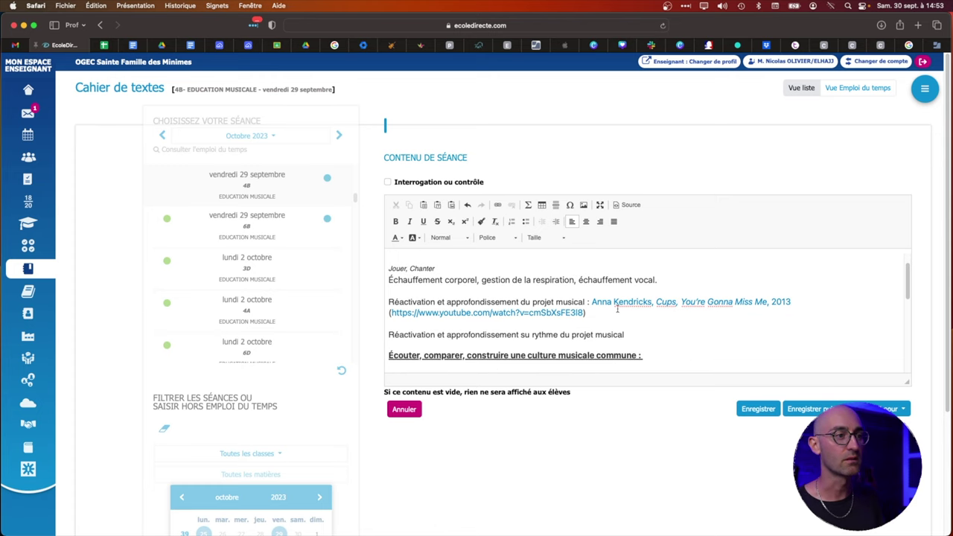
Add a blank line below the rhythm line and paste a copy of "Jouer, Chanter" above the underlined listening heading
{"action": "key", "text": "Return"}
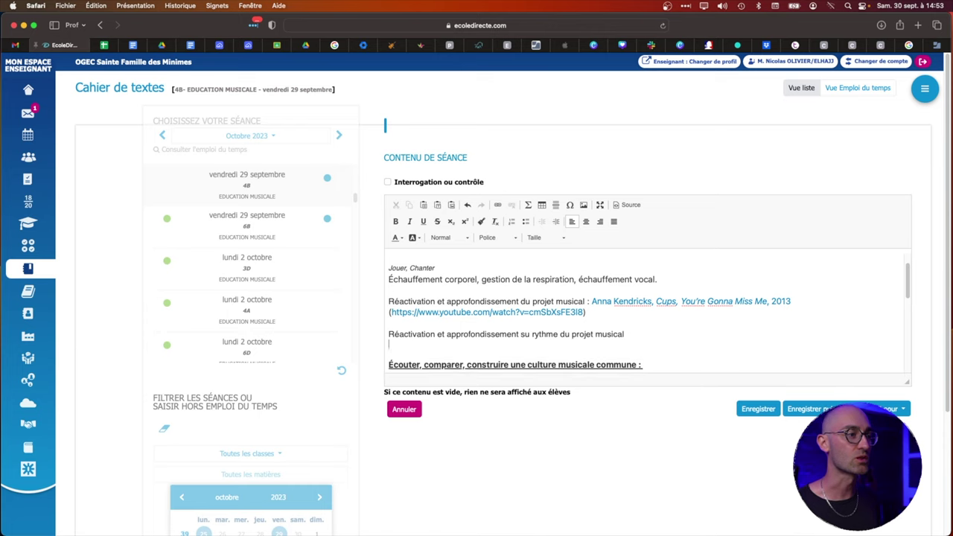
{"action": "left_click_drag", "start_coordinate": [435, 268], "coordinate": [377, 269]}
{"action": "key", "text": "super+c"}
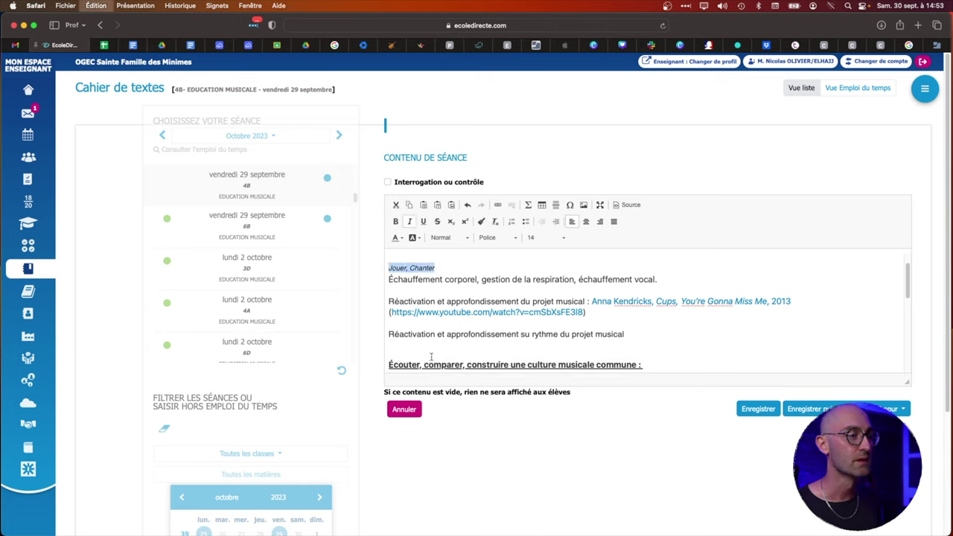
{"action": "left_click", "coordinate": [432, 357]}
{"action": "key", "text": "super+v"}
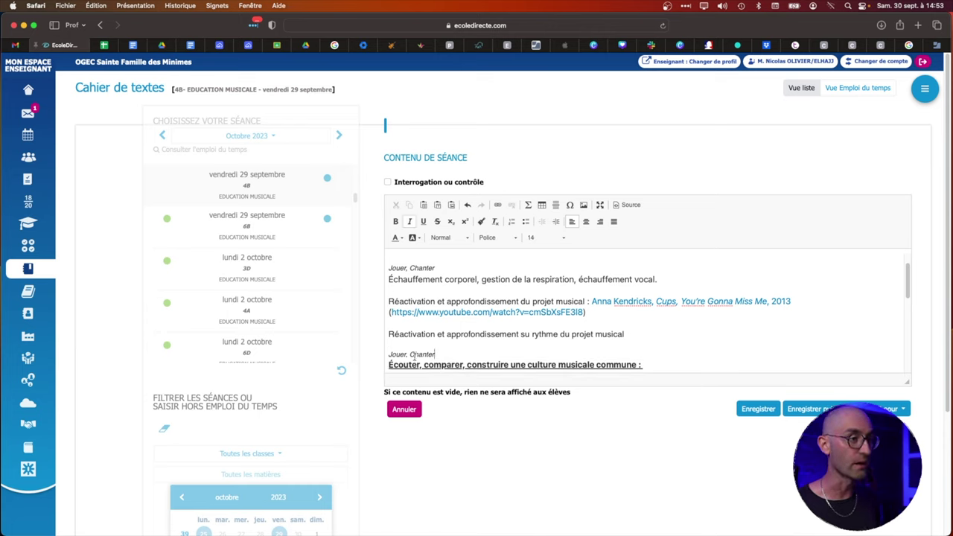
Replace the copied heading's text with "Écouter, comparer" and delete the bold underlined "Écouter, comparer, construire une culture musicale commune :" heading below it
{"action": "left_click_drag", "start_coordinate": [436, 354], "coordinate": [389, 356]}
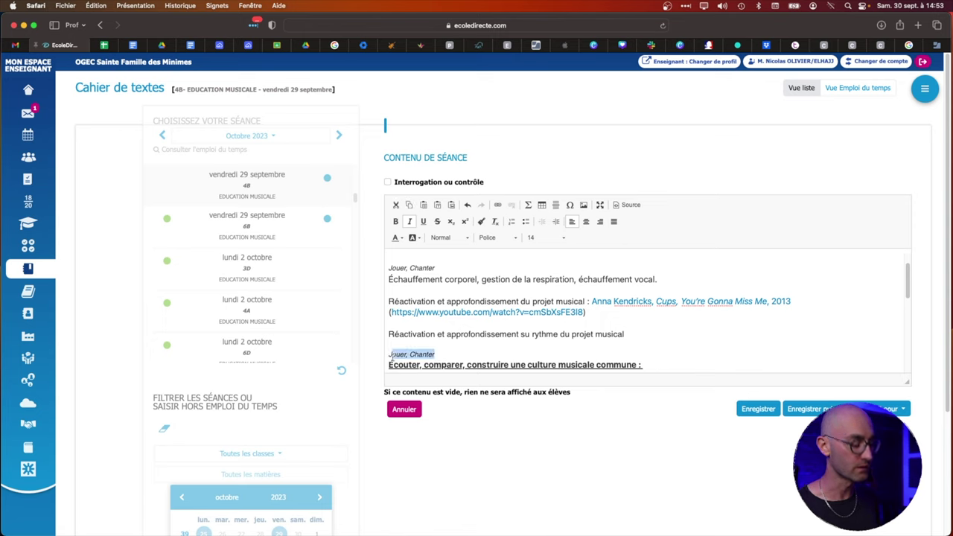
{"action": "key", "text": "Caps_Lock"}
{"action": "type", "text": "É"}
{"action": "key", "text": "Caps_Lock"}
{"action": "type", "text": "couter"}
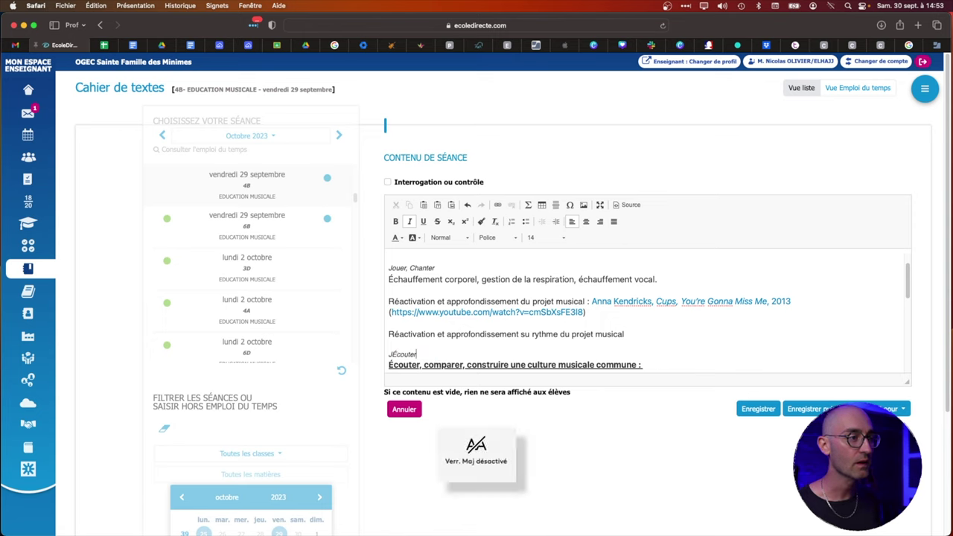
{"action": "type", "text": ", comparer"}
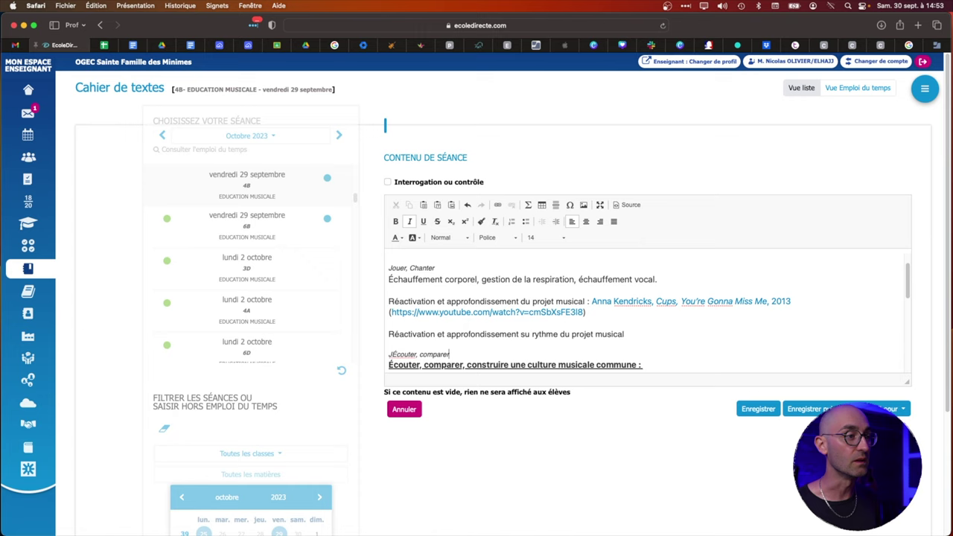
{"action": "scroll", "coordinate": [416, 356], "scroll_direction": "down", "scroll_amount": 3}
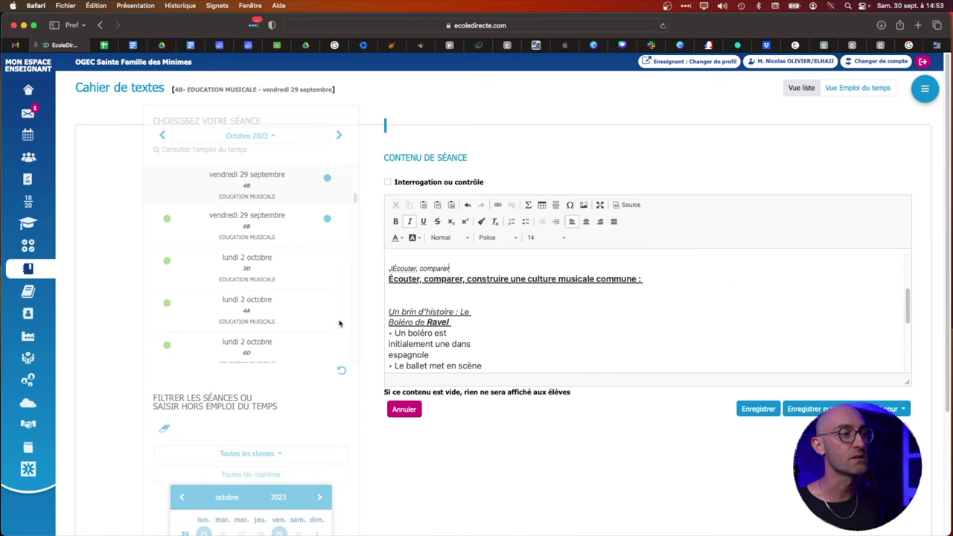
{"action": "left_click", "coordinate": [391, 269]}
{"action": "key", "text": "BackSpace"}
{"action": "left_click_drag", "start_coordinate": [646, 281], "coordinate": [339, 282]}
{"action": "key", "text": "BackSpace"}
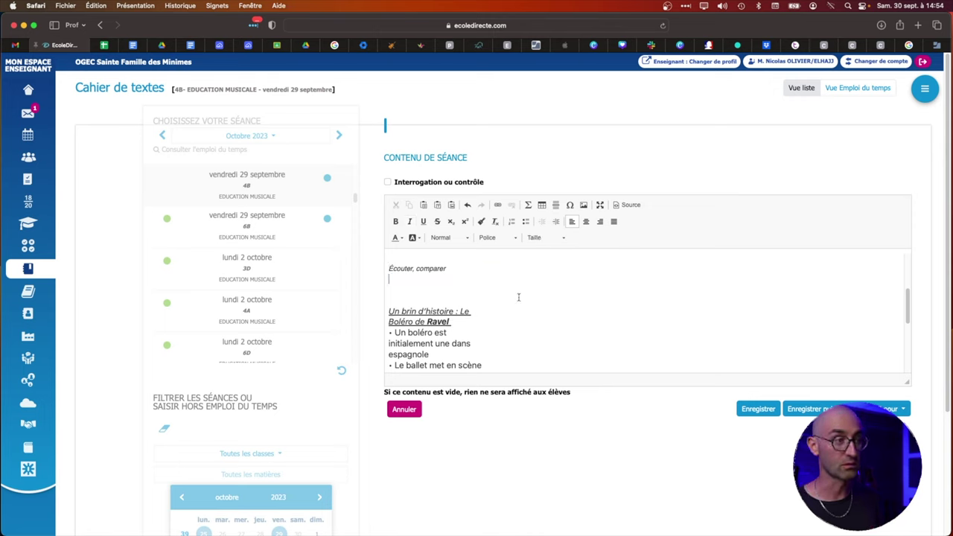
Extend the italic heading "Écouter, comparer" with ", construire une culture musicale"
{"action": "left_click", "coordinate": [459, 269]}
{"action": "type", "text": ", con"}
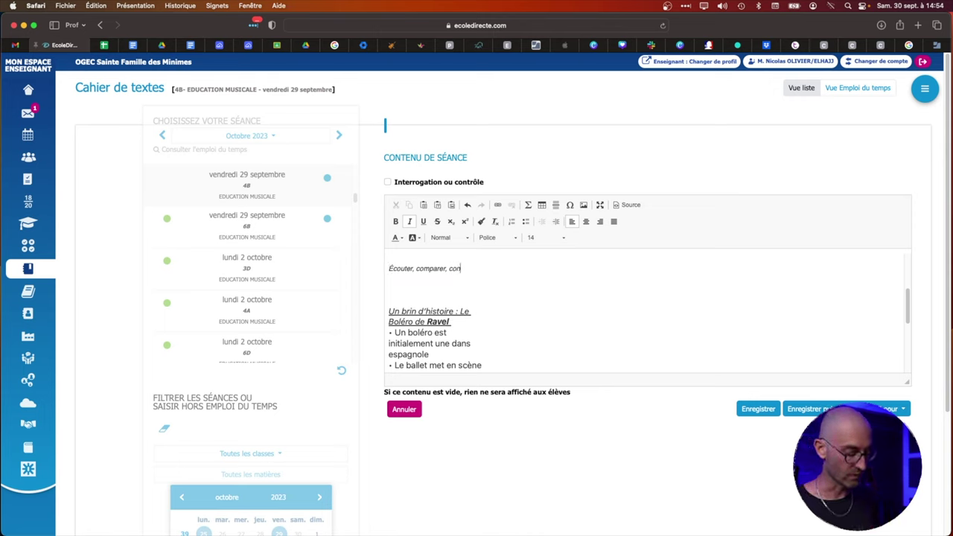
{"action": "type", "text": "struire une culture musicale"}
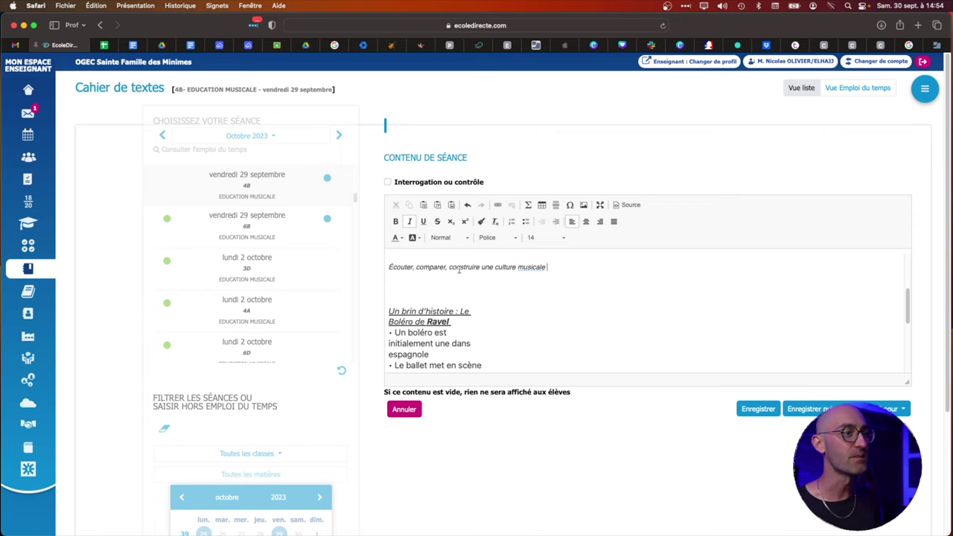
Add a new line below the italic listening heading, starting with "Écoute de Ravel, Boléro, 19"
{"action": "left_click", "coordinate": [440, 277]}
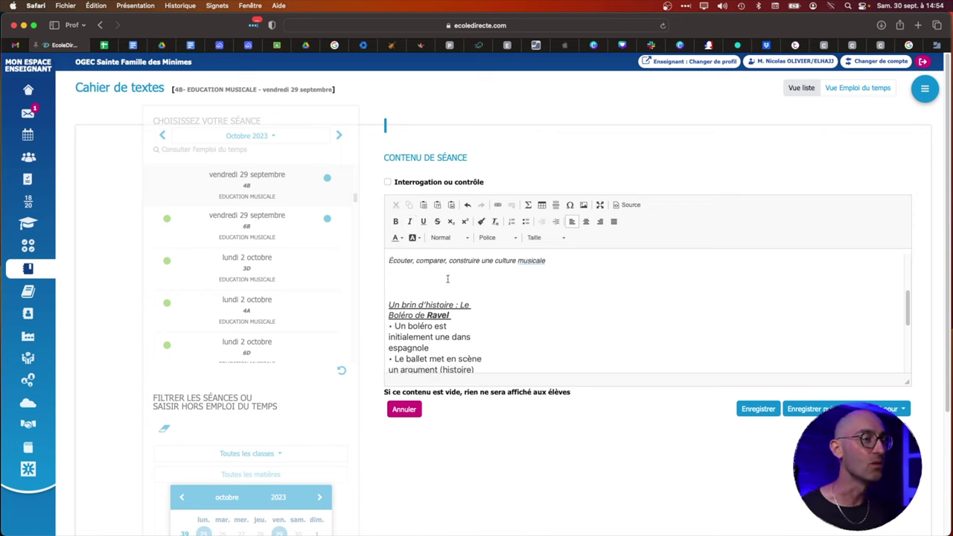
{"action": "key", "text": "Return"}
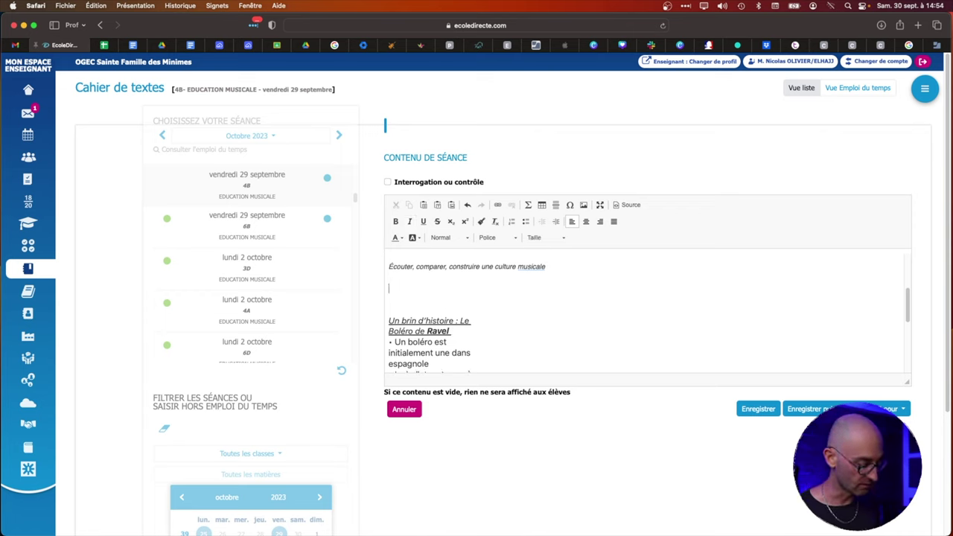
{"action": "key", "text": "Caps_Lock"}
{"action": "type", "text": "É"}
{"action": "key", "text": "Caps_Lock"}
{"action": "type", "text": "coute du"}
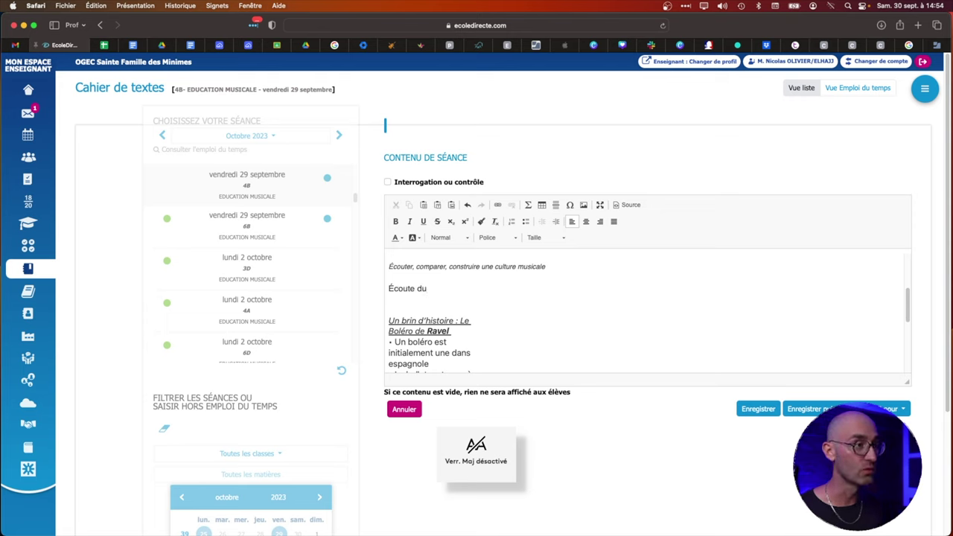
{"action": "key", "text": "BackSpace"}
{"action": "key", "text": "BackSpace"}
{"action": "type", "text": "de Ravel, Boléro"}
{"action": "key", "text": "BackSpace"}
{"action": "key", "text": "BackSpace"}
{"action": "key", "text": "BackSpace"}
{"action": "type", "text": "éro, 19"}
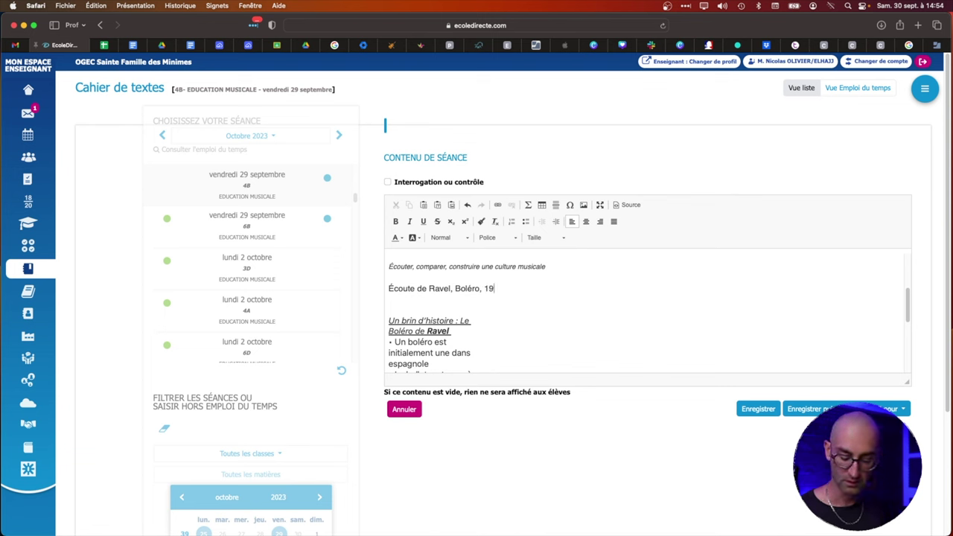
Look up the year of Ravel's Boléro in a new browser tab and close the tab
{"action": "key", "text": "cmd+t"}
{"action": "type", "text": "bomléro de raval"}
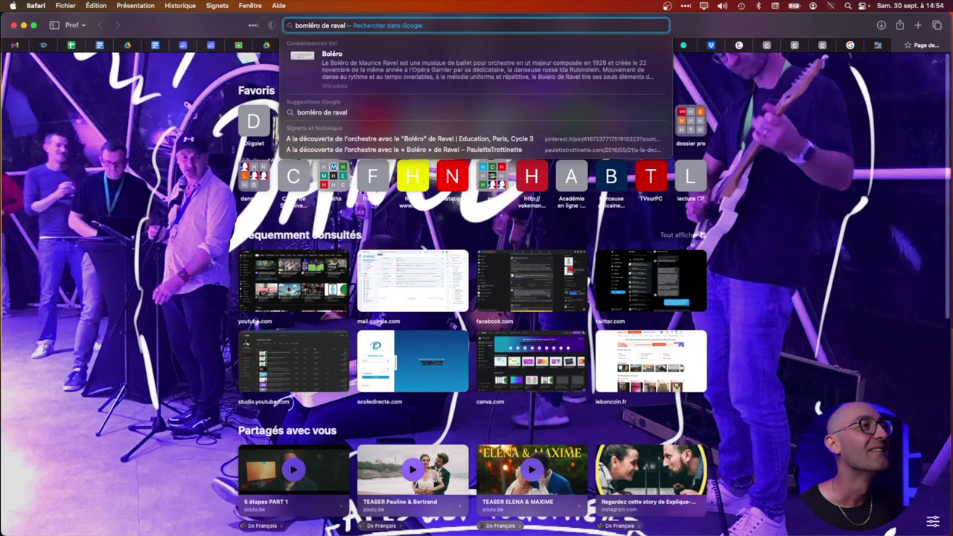
{"action": "key", "text": "super+w"}
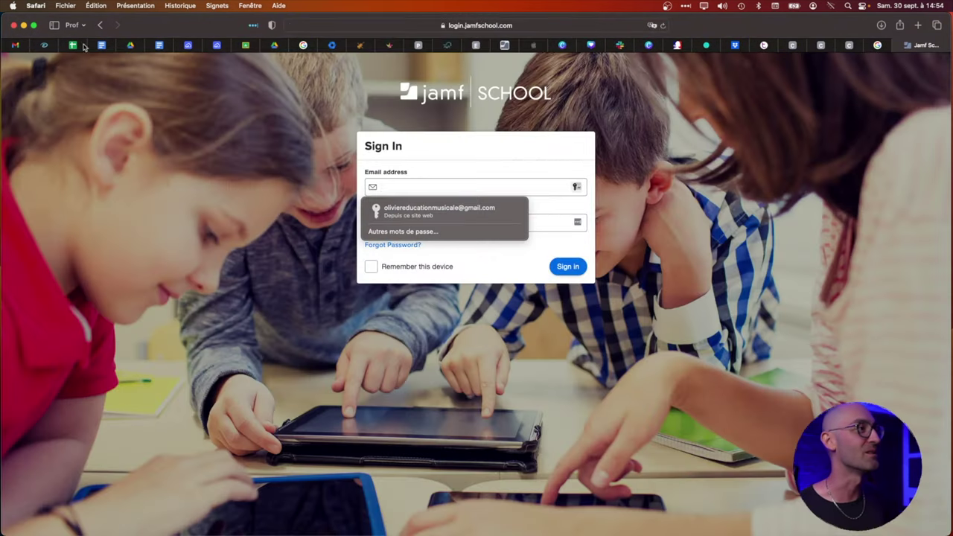
Return to the lesson log, complete the year as 1938 and italicize "Boléro" in the listening line
{"action": "left_click", "coordinate": [44, 45]}
{"action": "type", "text": "38"}
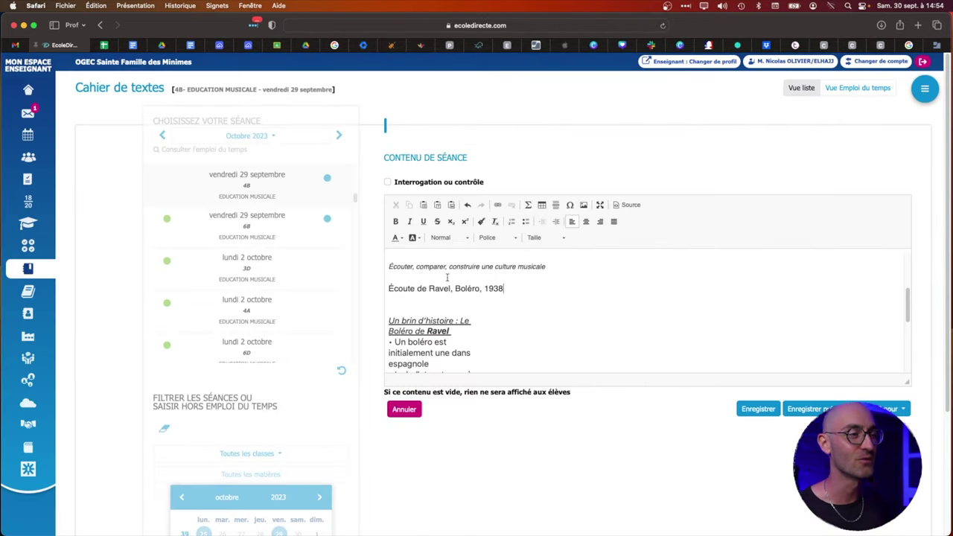
{"action": "double_click", "coordinate": [467, 290]}
{"action": "key", "text": "super+i"}
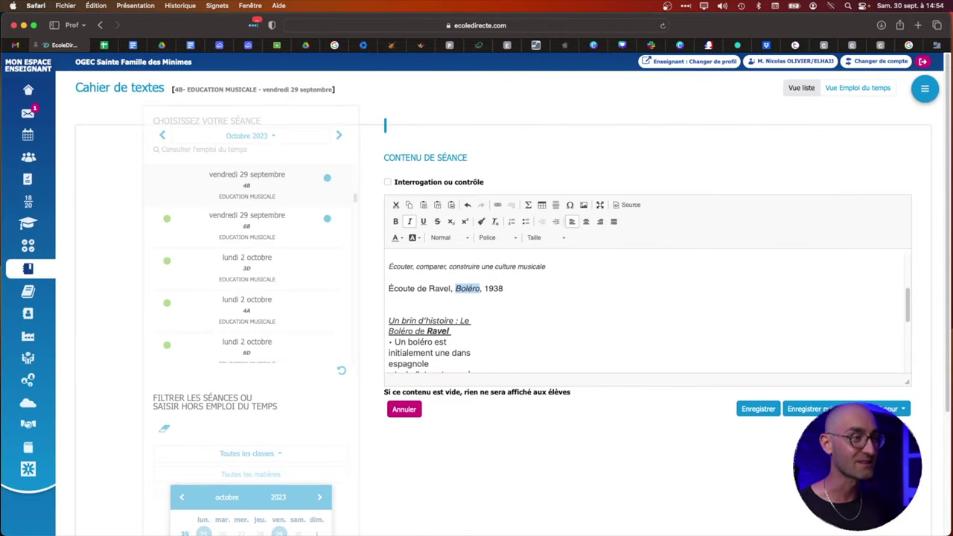
{"action": "left_click", "coordinate": [503, 288]}
Search the web for "boléro youtube", open the Orchestre Philharmonique de Radio France video and copy its address
{"action": "key", "text": "super+t"}
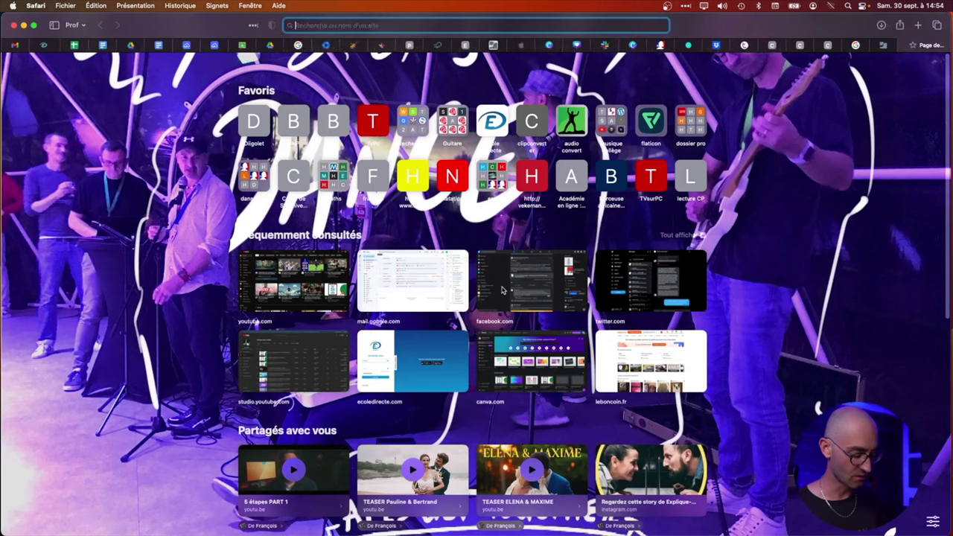
{"action": "type", "text": "boléro youtube"}
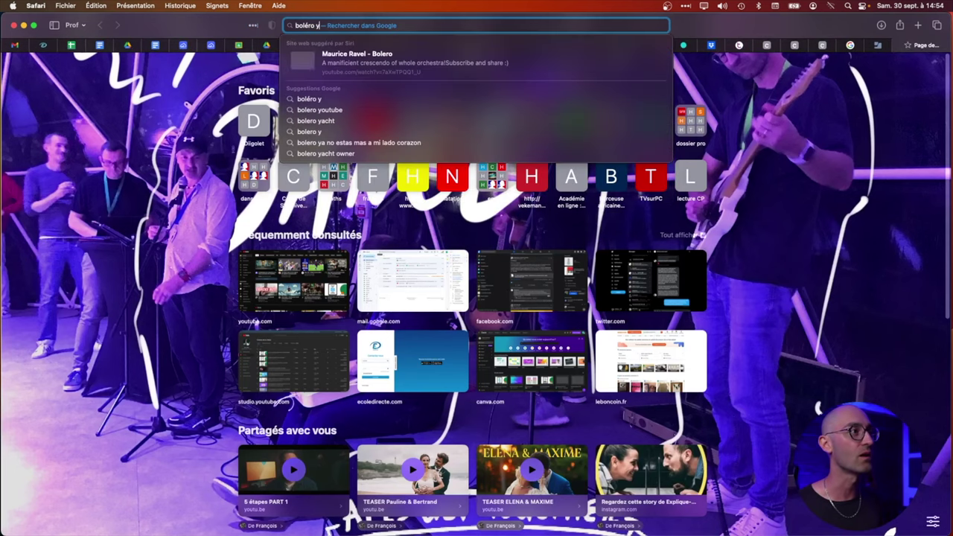
{"action": "key", "text": "Return"}
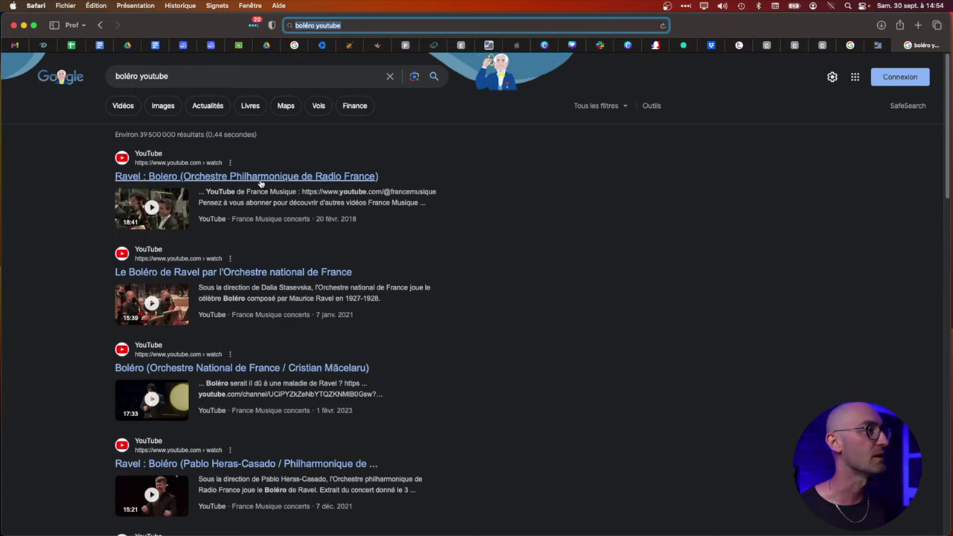
{"action": "left_click", "coordinate": [260, 177]}
{"action": "left_click", "coordinate": [533, 26]}
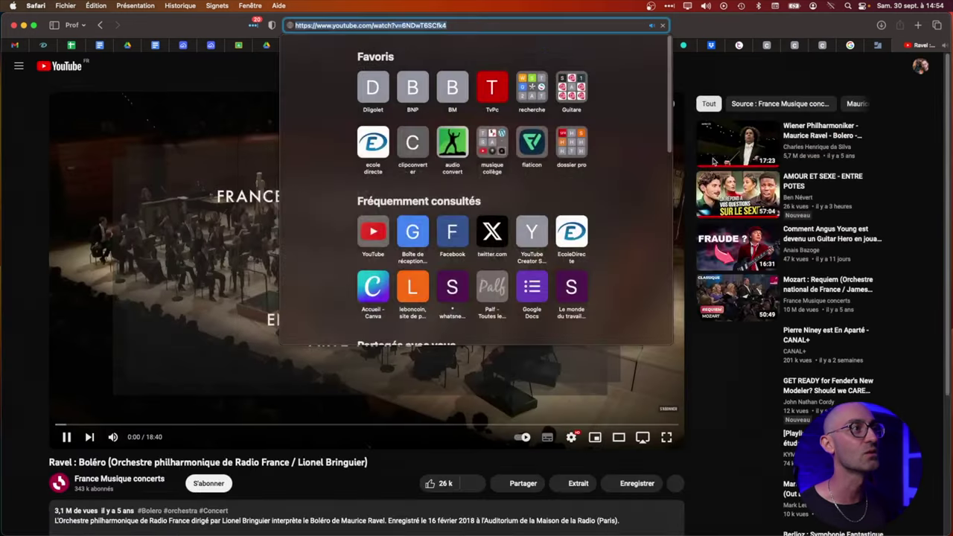
{"action": "left_click", "coordinate": [43, 45]}
{"action": "left_click", "coordinate": [42, 44]}
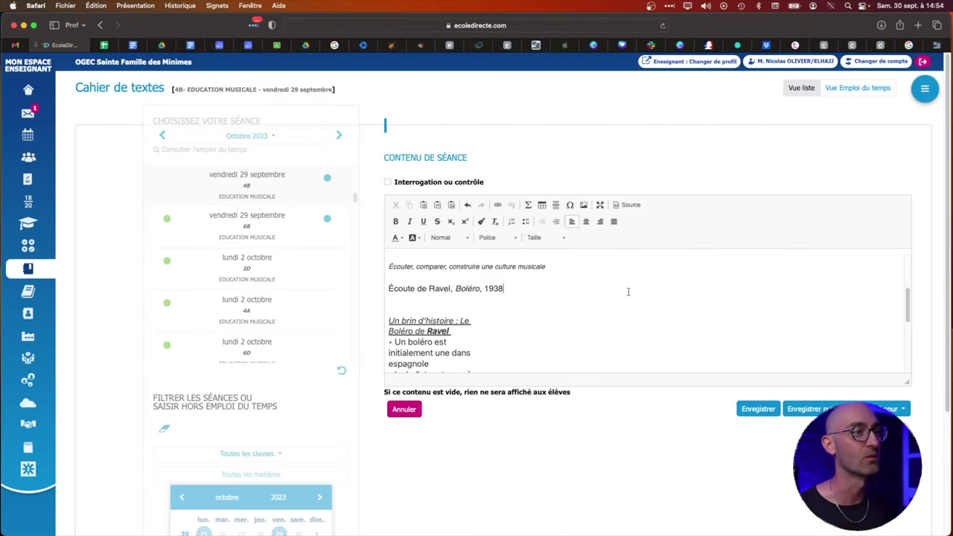
{"action": "left_click", "coordinate": [510, 289]}
{"action": "type", "text": ":"}
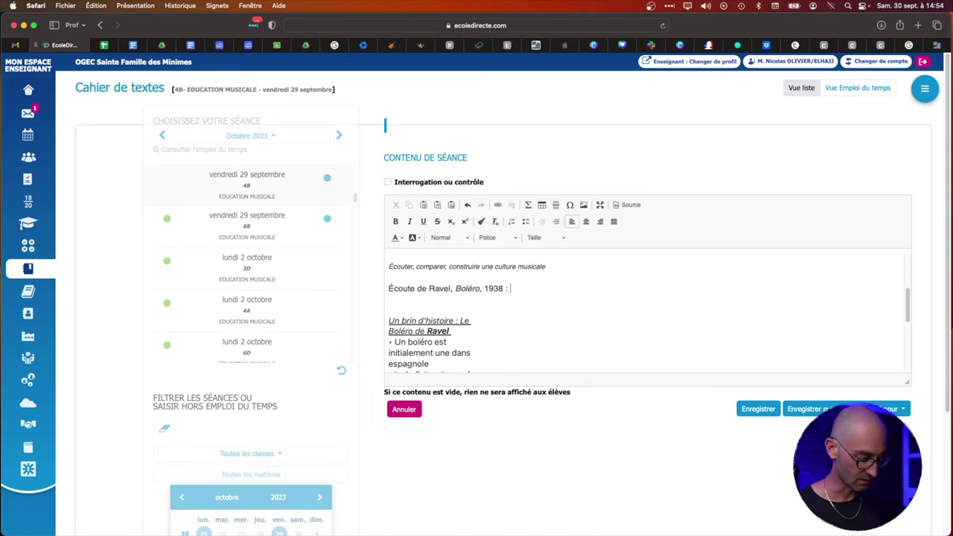
{"action": "key", "text": "super+l"}
{"action": "type", "text": "https://www.youtube.com/watch?v=6NDwT6SCfk4"}
{"action": "key", "text": "Return"}
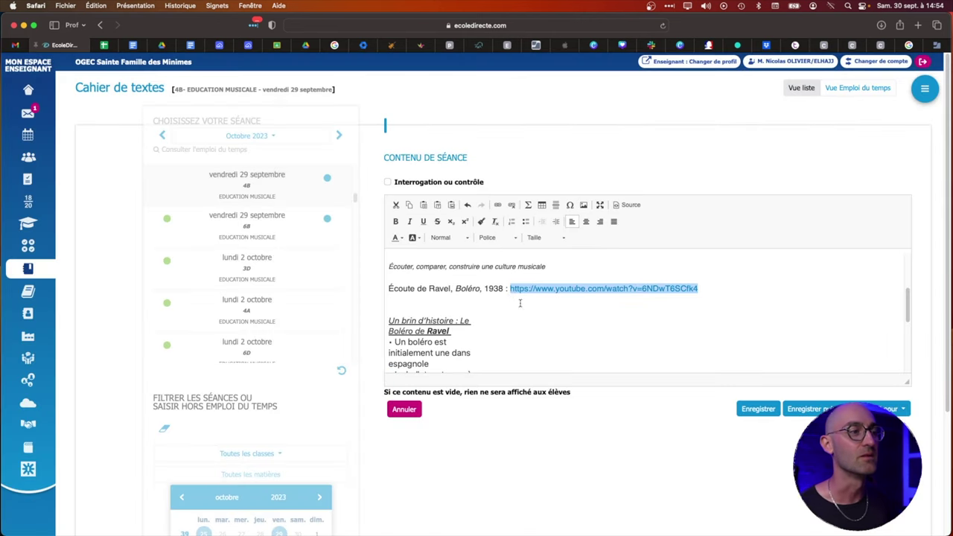
{"action": "left_click", "coordinate": [463, 308]}
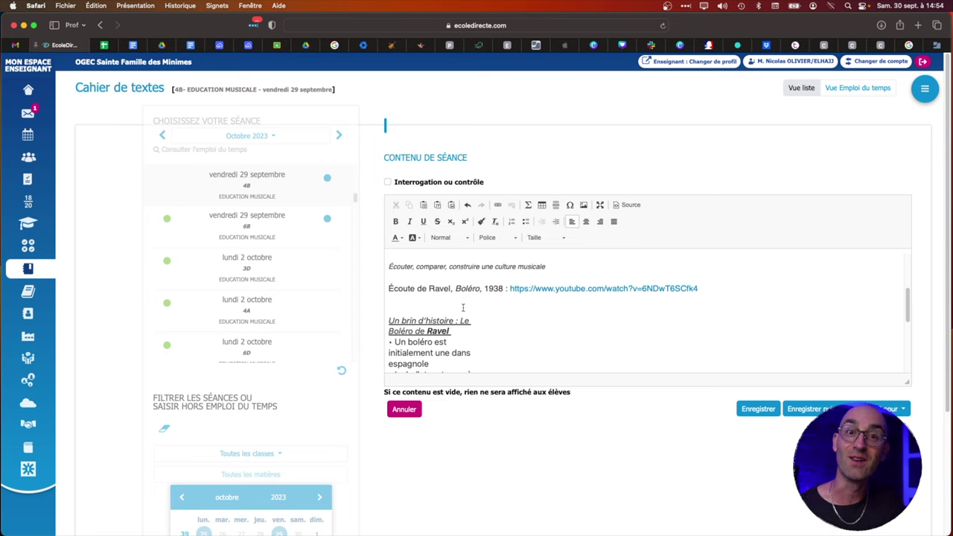
Insert a blank line above the italic listening heading and add "l'oeuvre" before "Ravel" in the listening line
{"action": "scroll", "coordinate": [464, 307], "scroll_direction": "up", "scroll_amount": 2}
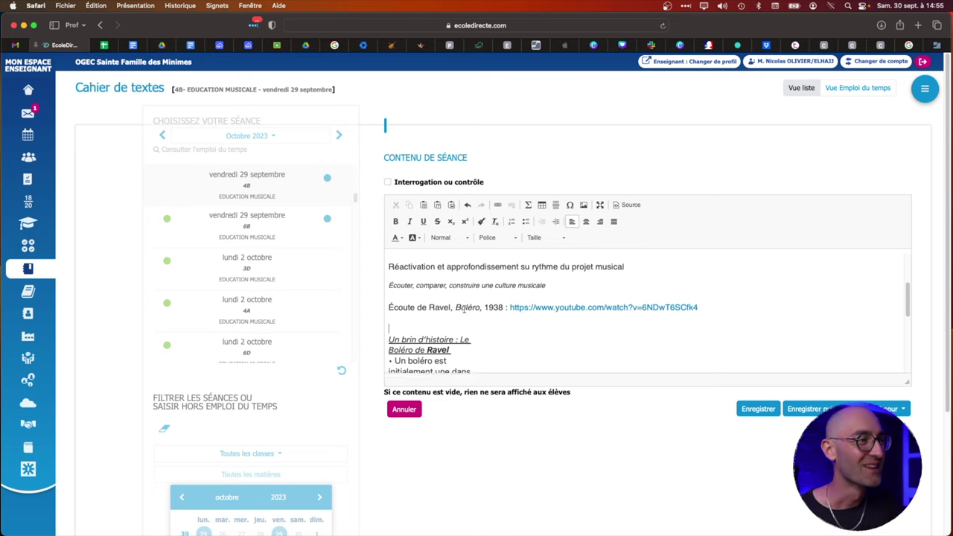
{"action": "left_click", "coordinate": [387, 298]}
{"action": "key", "text": "Return"}
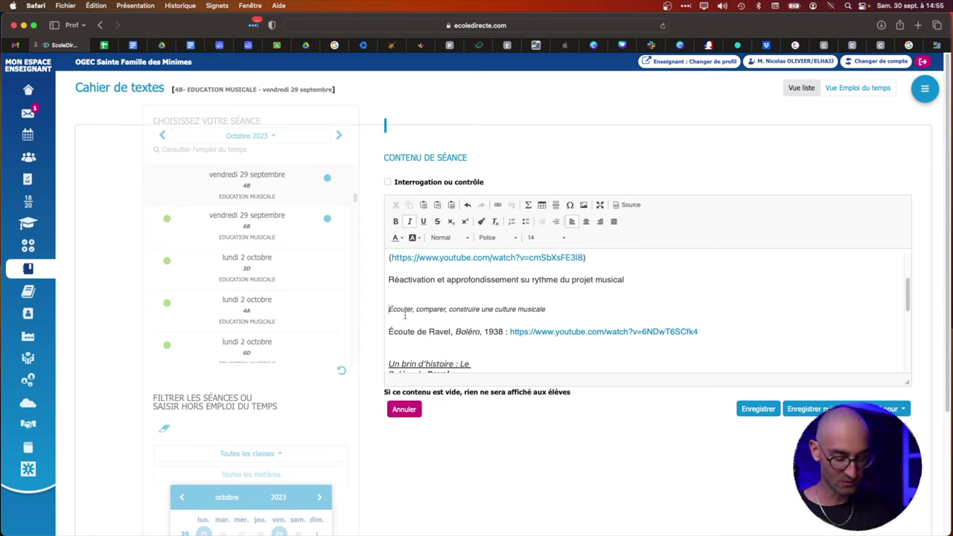
{"action": "left_click", "coordinate": [429, 331]}
{"action": "type", "text": "l'oeuvre"}
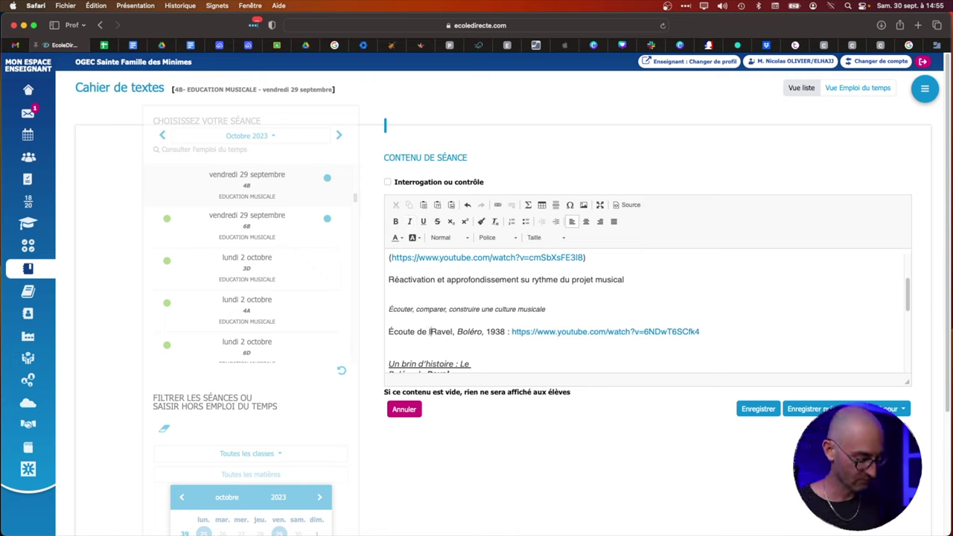
Enlarge the session content editor downward so more of the text fits in view
{"action": "scroll", "coordinate": [444, 331], "scroll_direction": "down", "scroll_amount": 1}
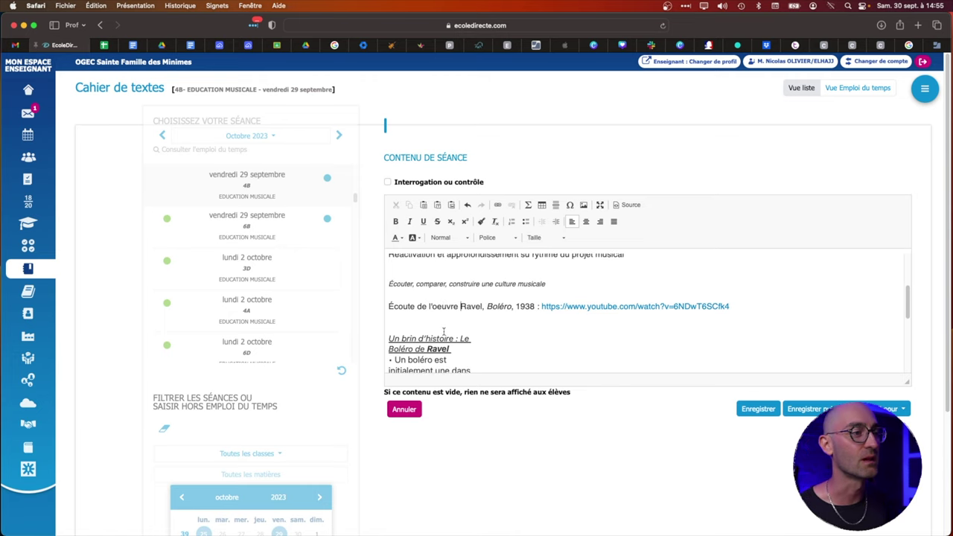
{"action": "scroll", "coordinate": [447, 331], "scroll_direction": "down", "scroll_amount": 3}
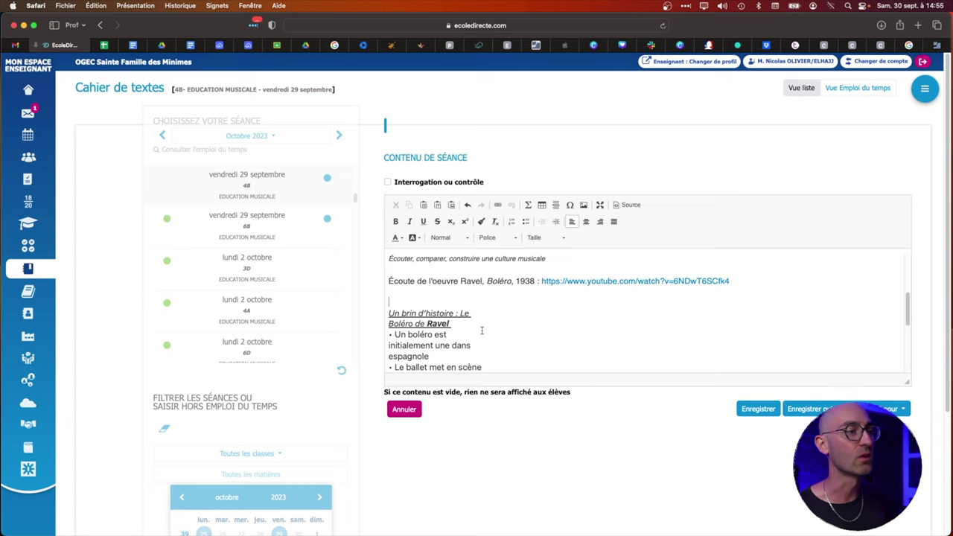
{"action": "left_click_drag", "start_coordinate": [466, 311], "coordinate": [387, 290]}
{"action": "left_click", "coordinate": [545, 337]}
{"action": "scroll", "coordinate": [522, 335], "scroll_direction": "up", "scroll_amount": 4}
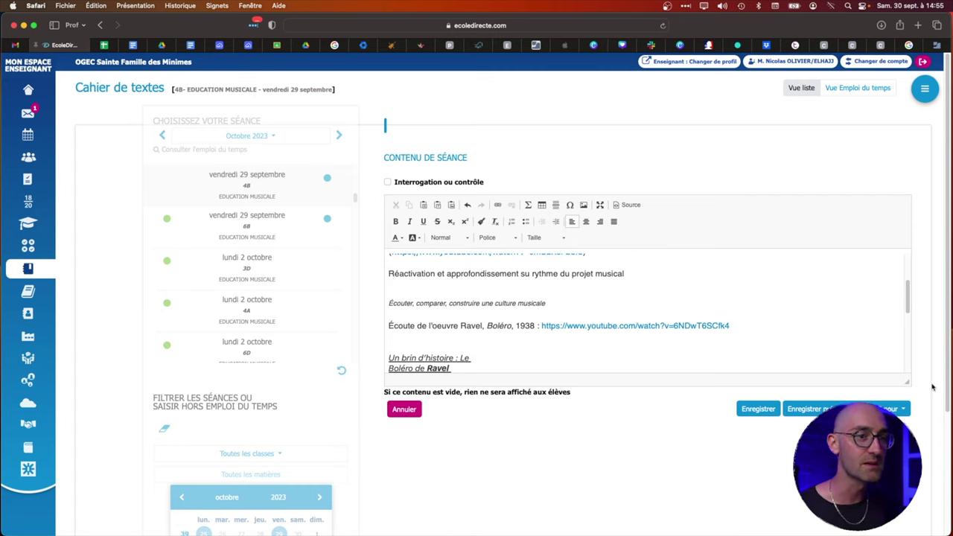
{"action": "left_click_drag", "start_coordinate": [906, 384], "coordinate": [906, 493]}
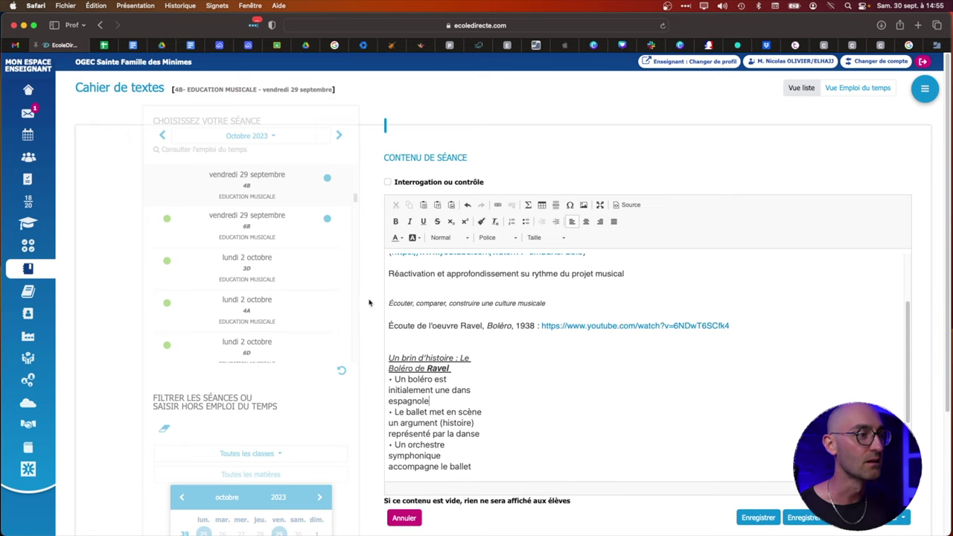
Join the two-line underlined history heading into one line and replace its colon with "sur"
{"action": "left_click", "coordinate": [389, 368]}
{"action": "key", "text": "BackSpace"}
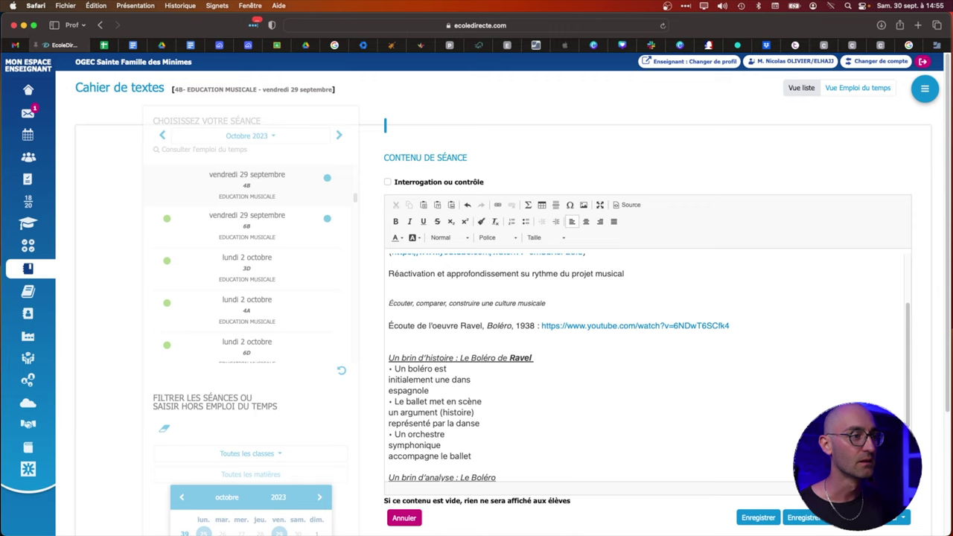
{"action": "key", "text": "BackSpace"}
{"action": "type", "text": "sur"}
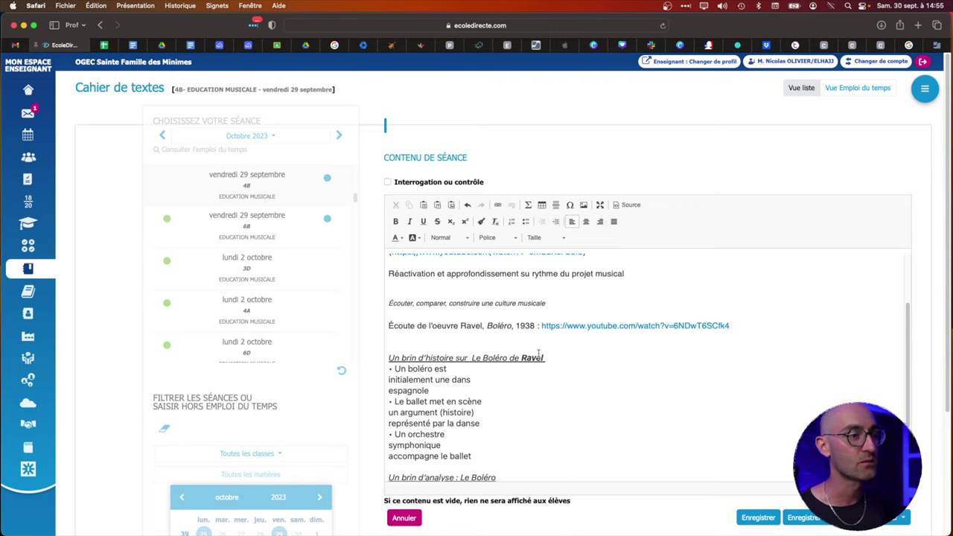
Paste a copy of the history heading as plain text below the listening line, with a blank line between them
{"action": "left_click_drag", "start_coordinate": [549, 359], "coordinate": [357, 361]}
{"action": "key", "text": "super+c"}
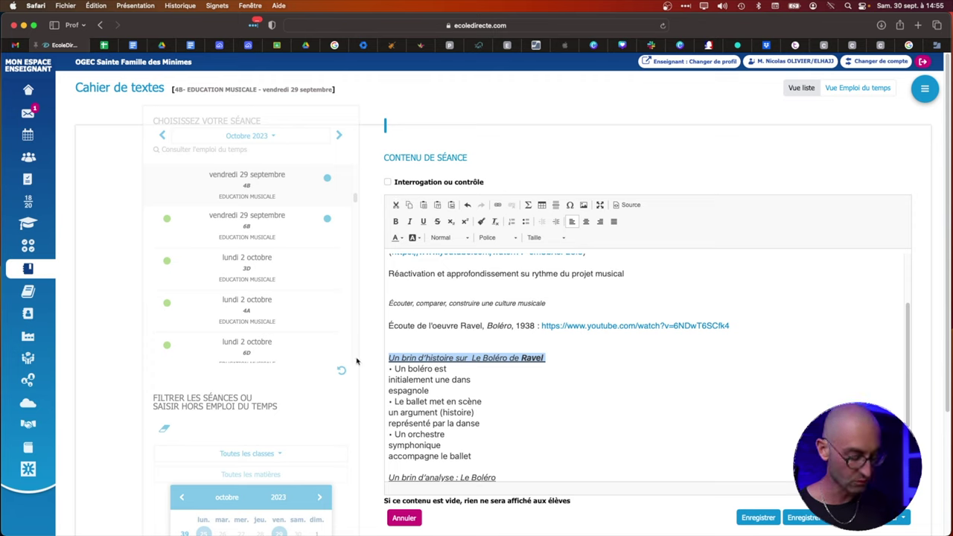
{"action": "left_click", "coordinate": [439, 339]}
{"action": "key", "text": "super+v"}
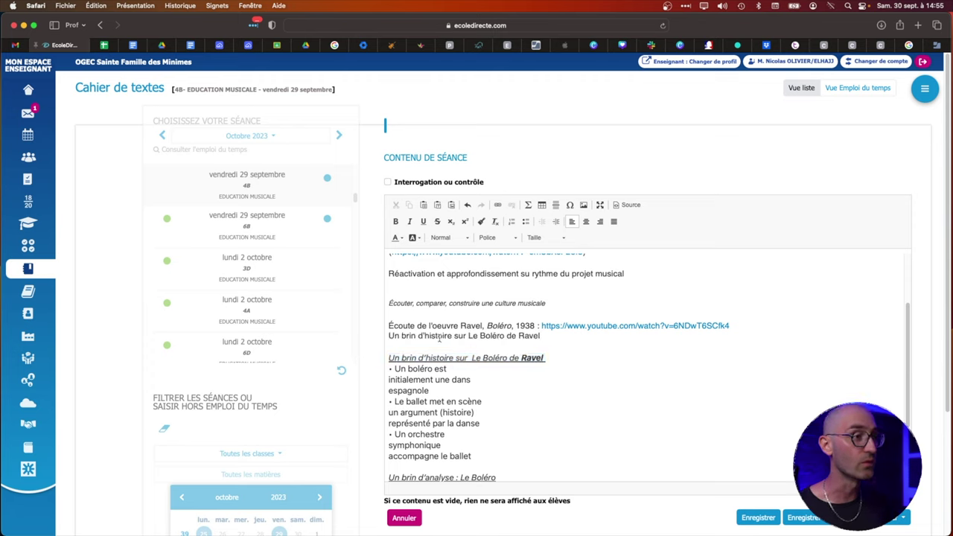
{"action": "key", "text": "Return"}
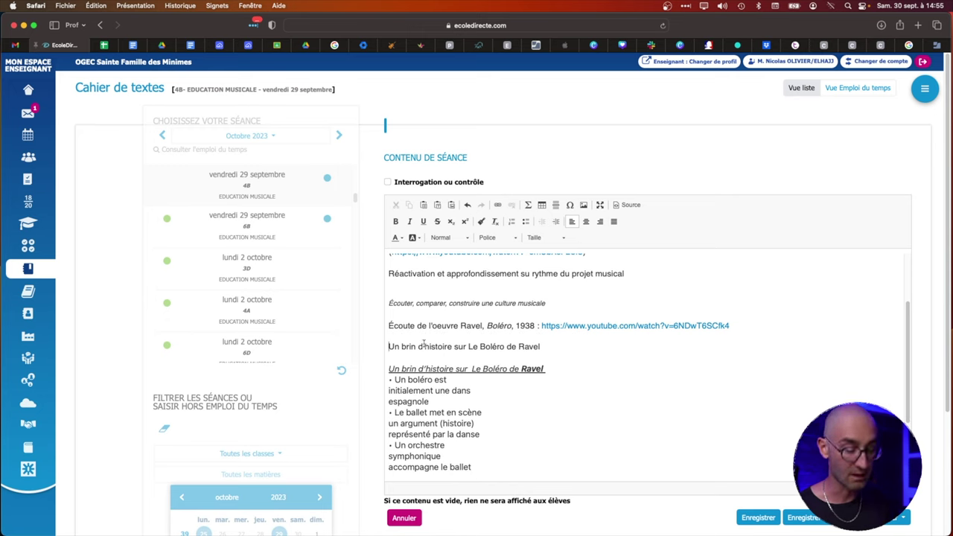
Delete the original underlined history heading and end the plain copy above it with " :"
{"action": "left_click_drag", "start_coordinate": [555, 368], "coordinate": [374, 367]}
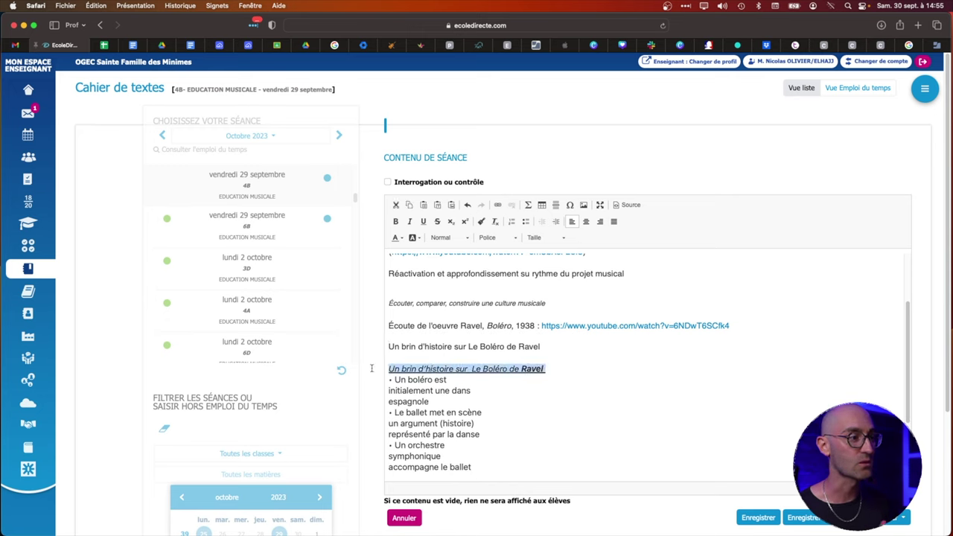
{"action": "key", "text": "BackSpace"}
{"action": "key", "text": "BackSpace"}
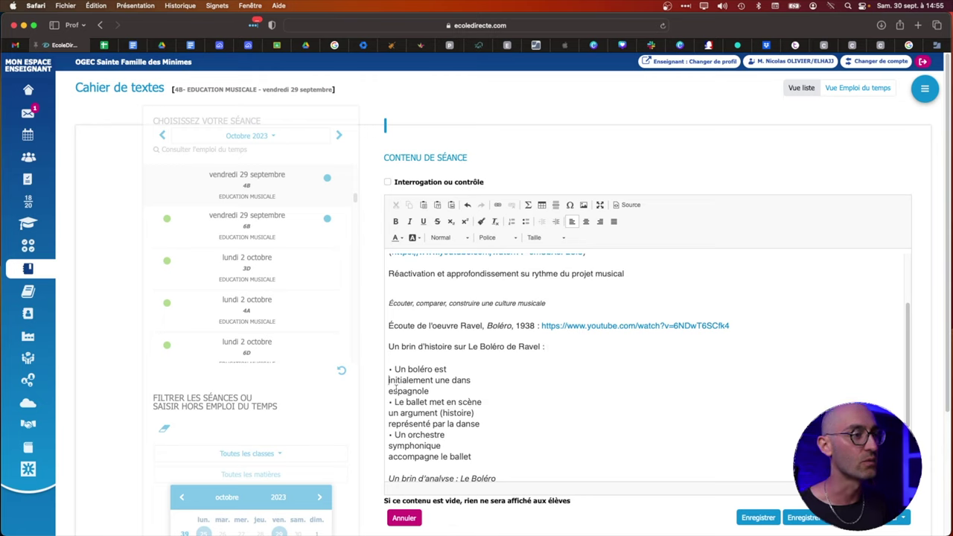
Join the wrapped lines of the three Boléro history notes so that each note sits on a single line
{"action": "key", "text": "BackSpace"}
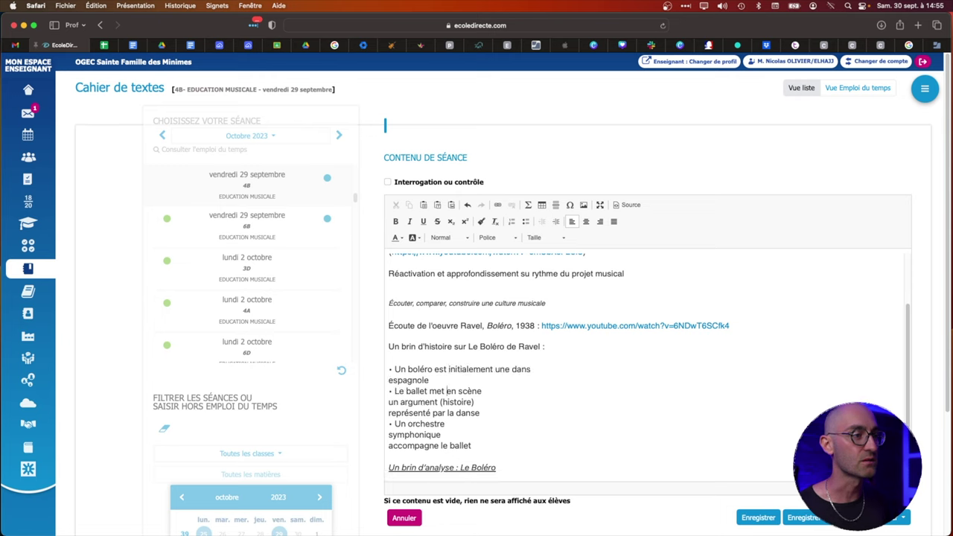
{"action": "key", "text": "BackSpace"}
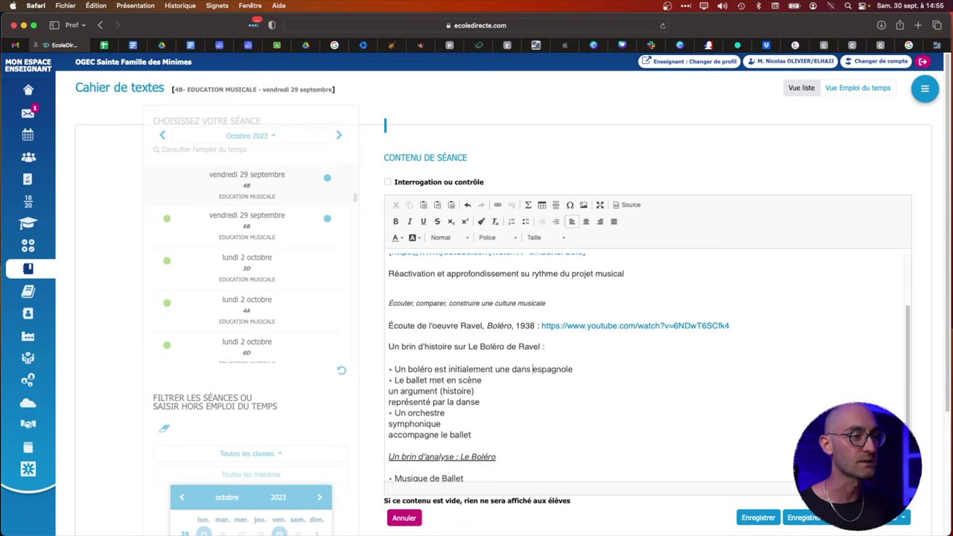
{"action": "key", "text": "BackSpace"}
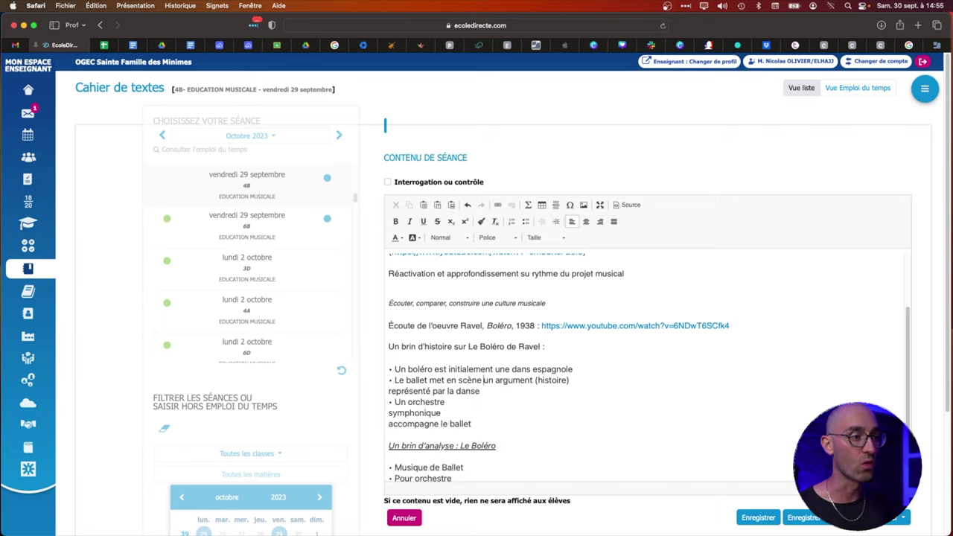
{"action": "key", "text": "BackSpace"}
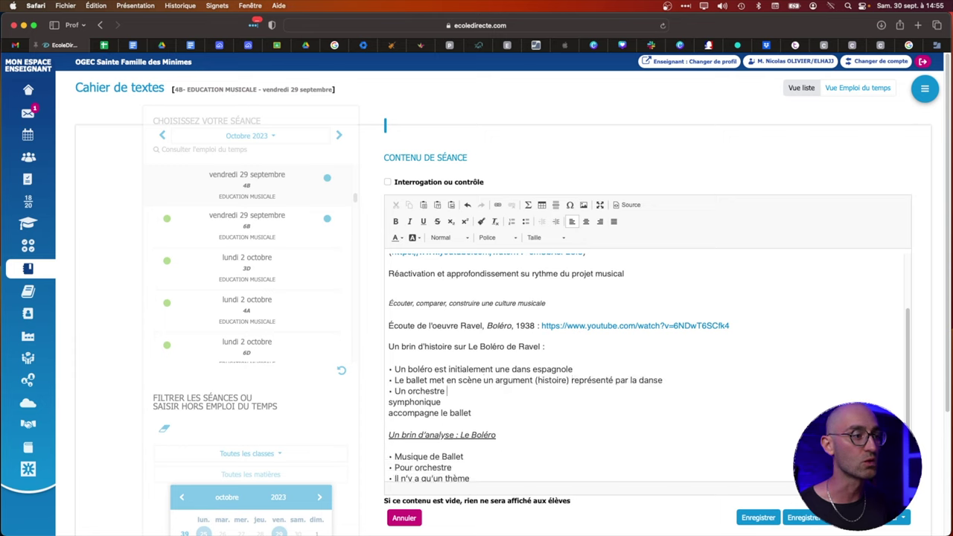
{"action": "key", "text": "BackSpace"}
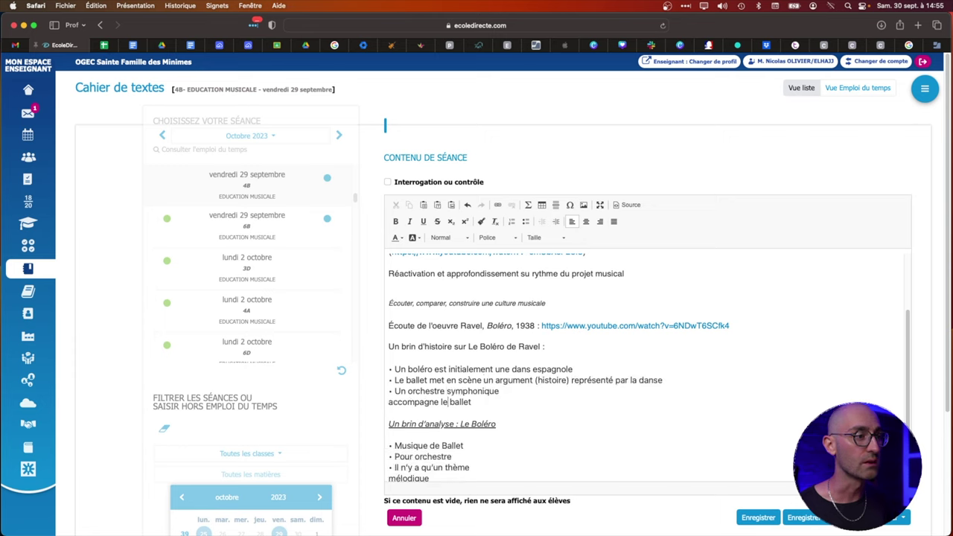
{"action": "left_click", "coordinate": [389, 402]}
{"action": "key", "text": "BackSpace"}
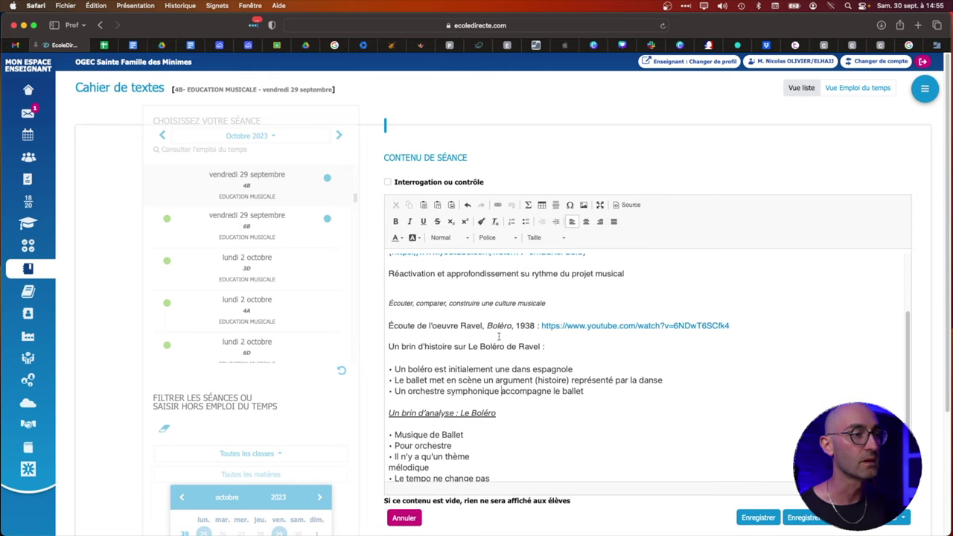
Insert "(voir cours en joint)" before the colon of the "Un brin d'histoire sur Le Boléro de Ravel" line
{"action": "key", "text": "BackSpace"}
{"action": "type", "text": "(v"}
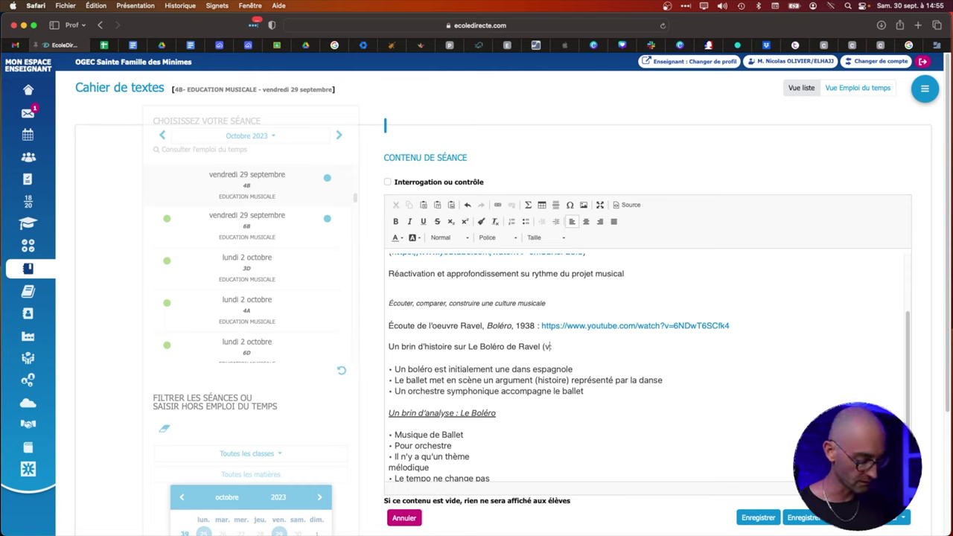
{"action": "type", "text": "oir cours en joint):"}
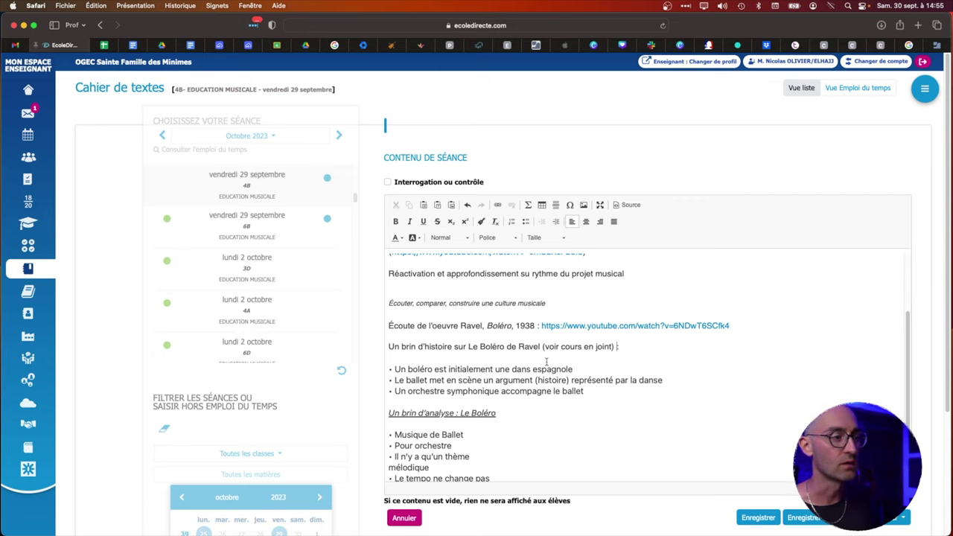
Make the italic headings "Jouer, Chanter" and "Écouter, comparer, construire une culture musicale" bold
{"action": "scroll", "coordinate": [546, 362], "scroll_direction": "down", "scroll_amount": 2}
{"action": "scroll", "coordinate": [499, 386], "scroll_direction": "up", "scroll_amount": 1}
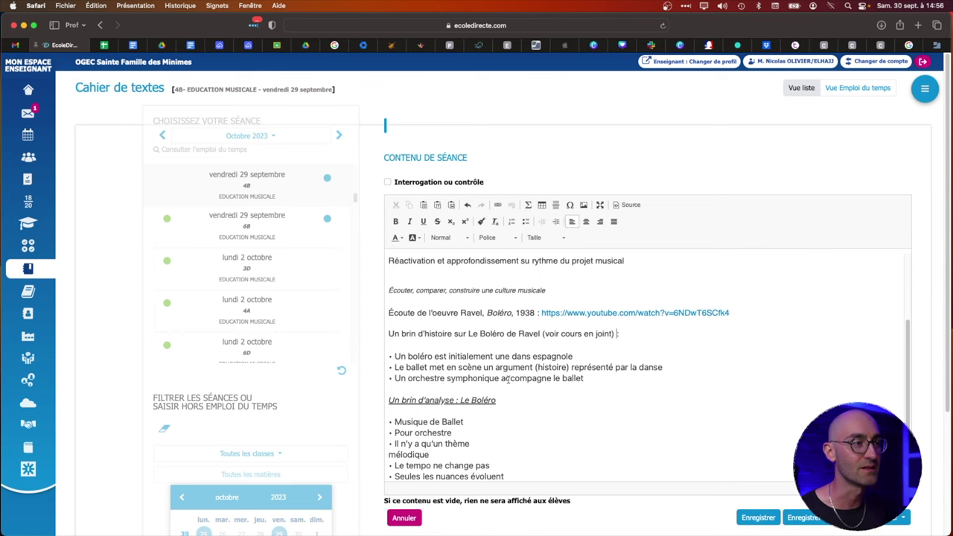
{"action": "scroll", "coordinate": [448, 306], "scroll_direction": "up", "scroll_amount": 5}
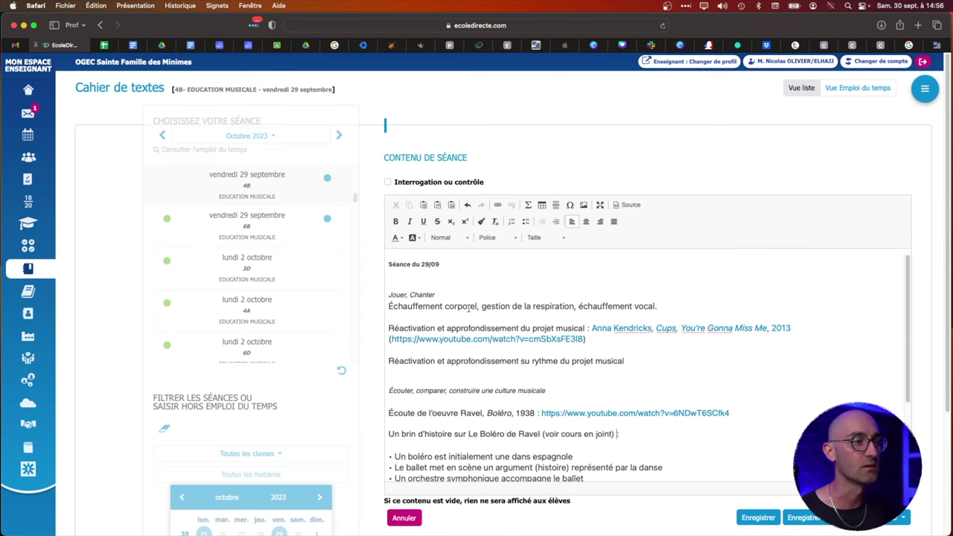
{"action": "left_click_drag", "start_coordinate": [436, 298], "coordinate": [388, 296]}
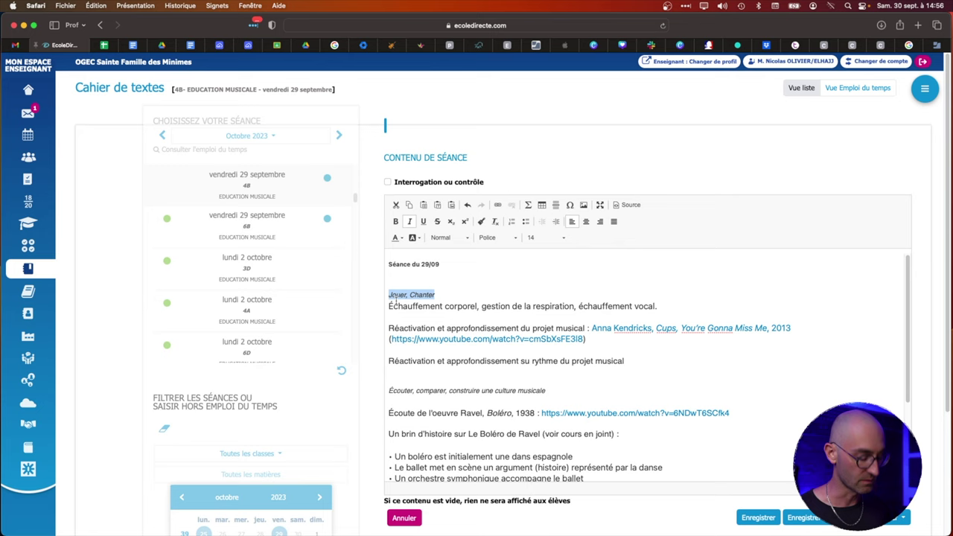
{"action": "scroll", "coordinate": [565, 347], "scroll_direction": "down", "scroll_amount": 1}
{"action": "left_click_drag", "start_coordinate": [550, 384], "coordinate": [388, 384]}
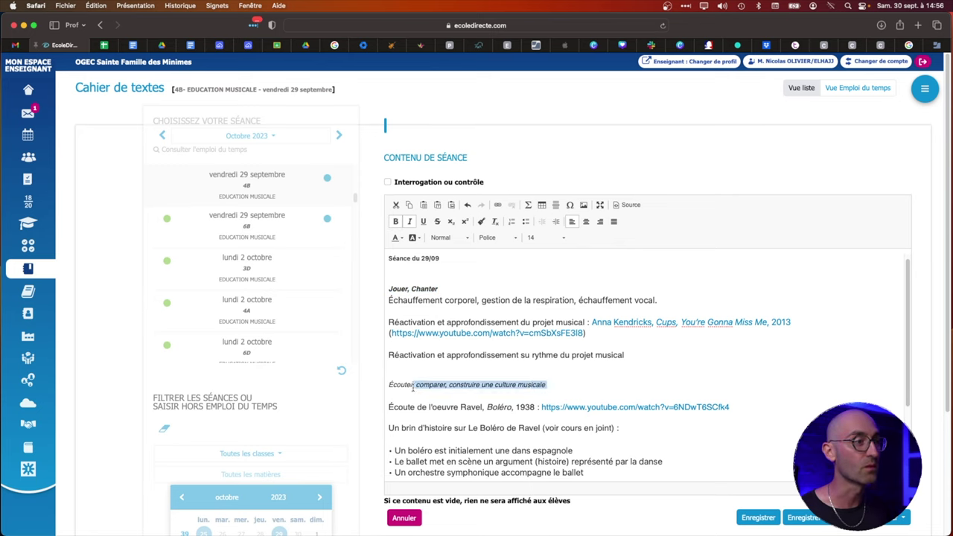
{"action": "key", "text": "super+b"}
Remove the blank line under the "Écouter, comparer" heading and the blank lines between the "Jouer, Chanter" activities
{"action": "left_click", "coordinate": [422, 400]}
{"action": "key", "text": "BackSpace"}
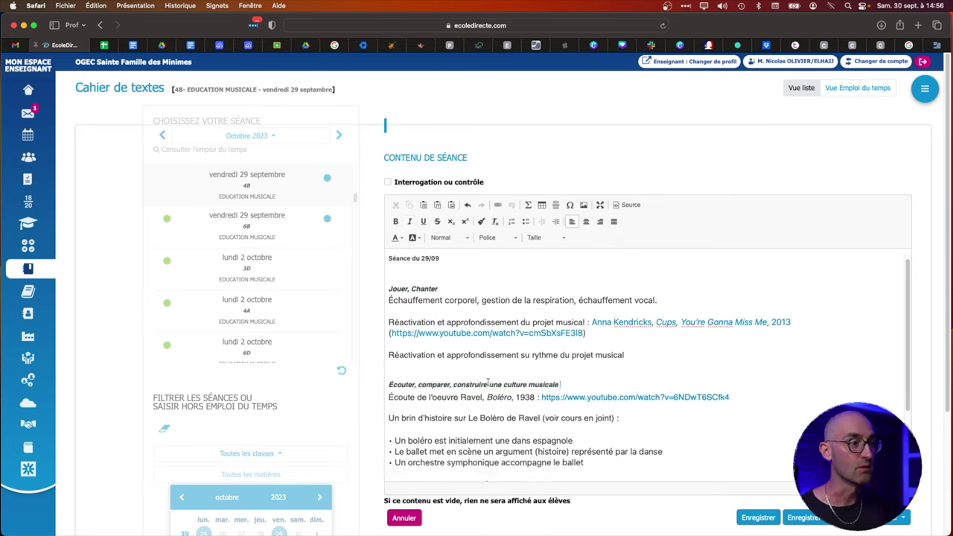
{"action": "left_click", "coordinate": [433, 313]}
{"action": "key", "text": "BackSpace"}
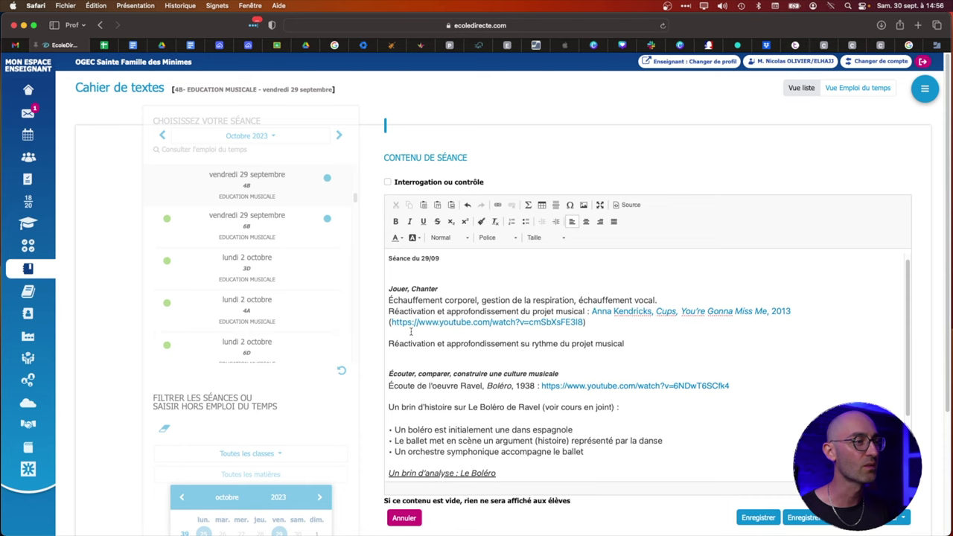
{"action": "key", "text": "BackSpace"}
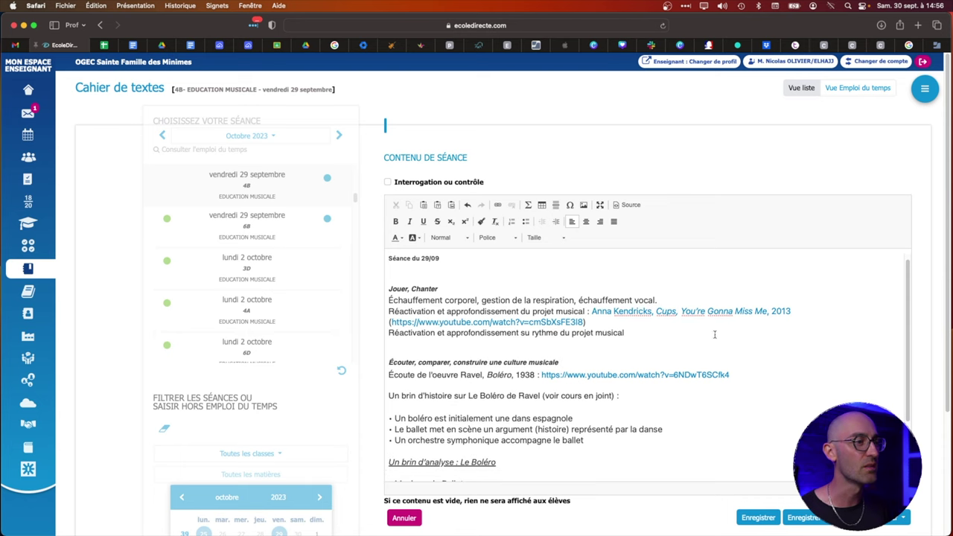
Turn the "Jouer, Chanter" activities into a bulleted list and remove the extra blank line above that heading
{"action": "left_click_drag", "start_coordinate": [676, 334], "coordinate": [389, 300]}
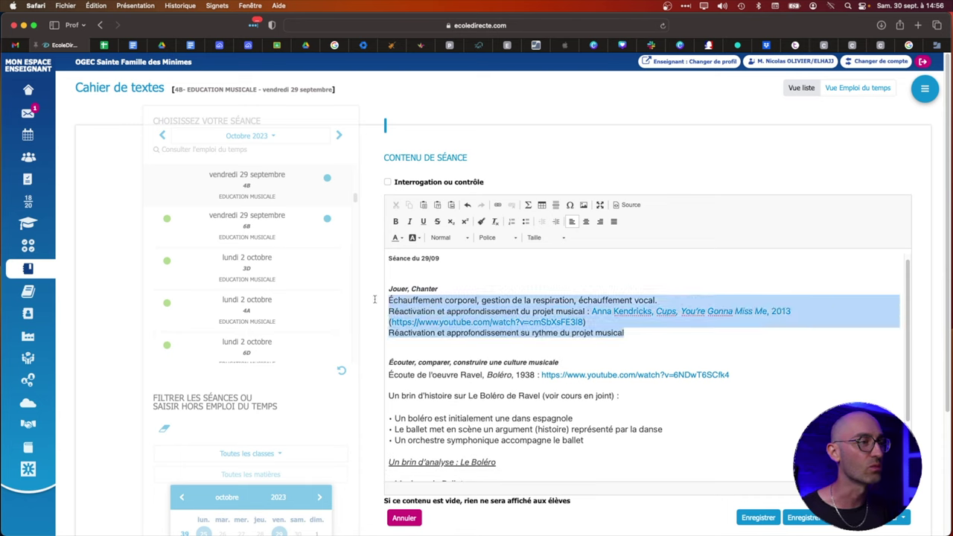
{"action": "left_click", "coordinate": [525, 221]}
{"action": "left_click", "coordinate": [469, 282]}
{"action": "left_click", "coordinate": [408, 272]}
{"action": "key", "text": "Delete"}
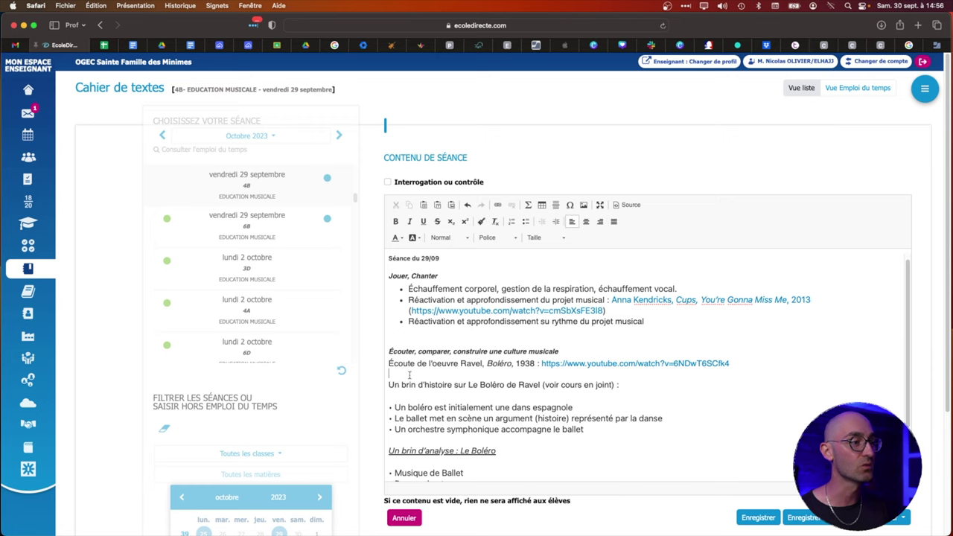
Remove the blank line between the Boléro listening line and the history line, and format both as a bulleted list
{"action": "key", "text": "Delete"}
{"action": "left_click_drag", "start_coordinate": [387, 362], "coordinate": [643, 376]}
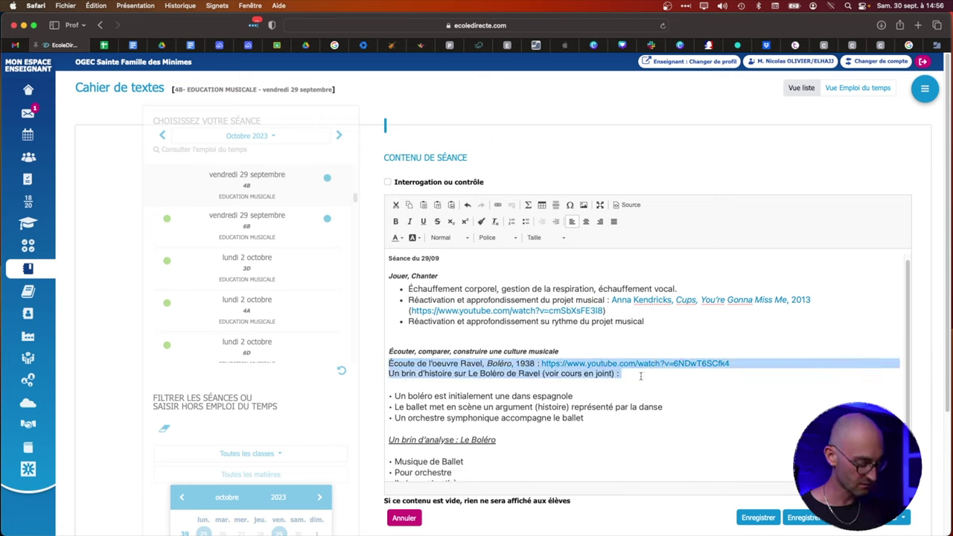
{"action": "left_click", "coordinate": [526, 221]}
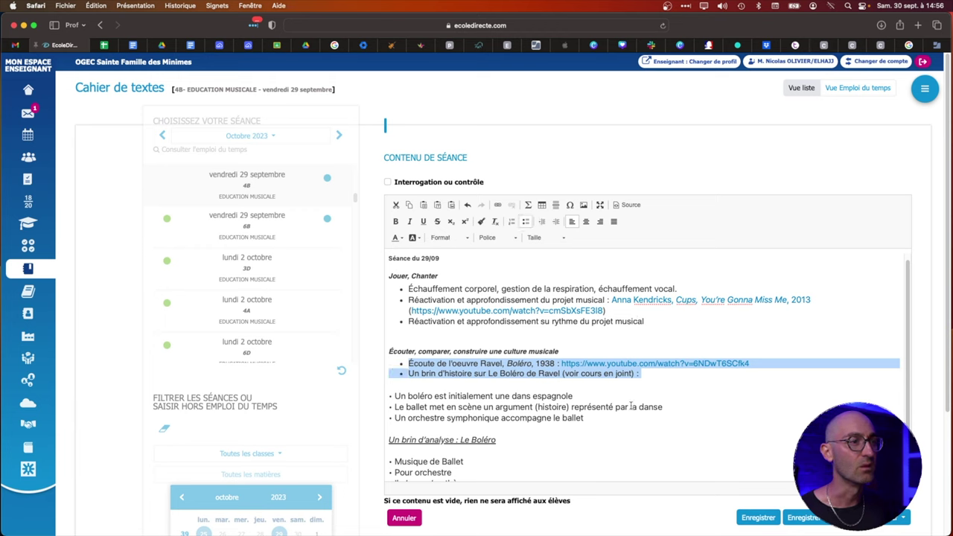
Remove the colon ending the "Un brin d'histoire" bullet and delete the three Boléro history notes below it
{"action": "key", "text": "Right"}
{"action": "key", "text": "BackSpace"}
{"action": "key", "text": "BackSpace"}
{"action": "key", "text": "BackSpace"}
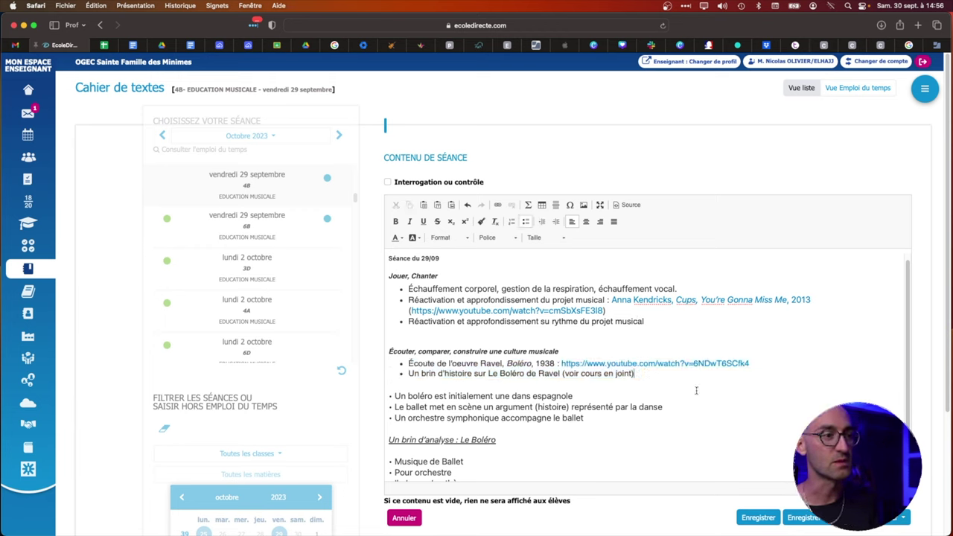
{"action": "left_click_drag", "start_coordinate": [609, 425], "coordinate": [304, 388]}
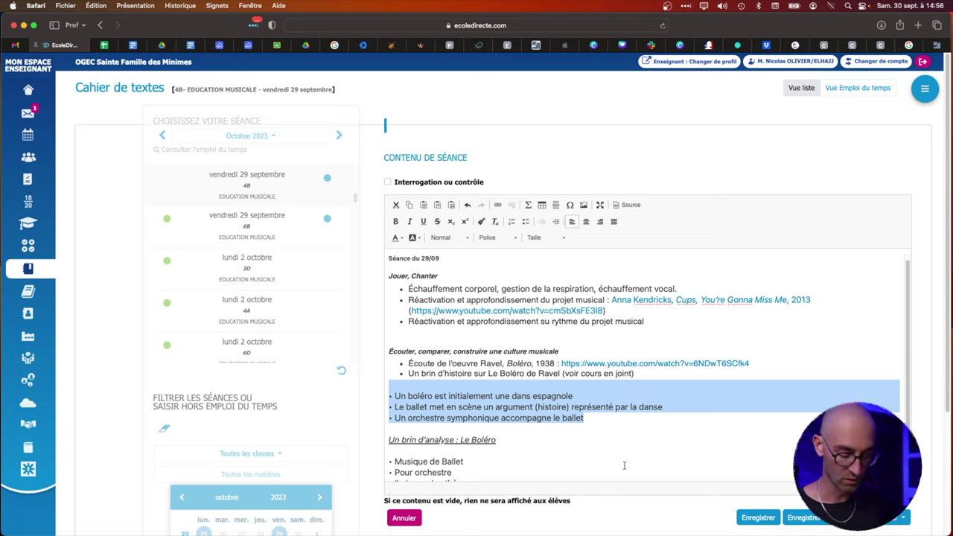
{"action": "key", "text": "BackSpace"}
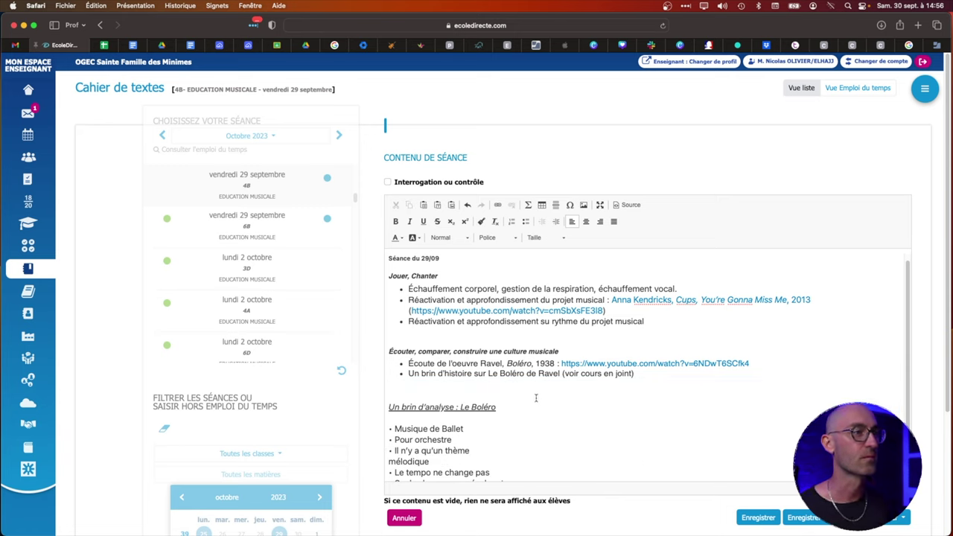
Find a microphone emoji with the search word "chant" and insert it before the "Jouer, Chanter" heading
{"action": "scroll", "coordinate": [536, 398], "scroll_direction": "down", "scroll_amount": 1}
{"action": "scroll", "coordinate": [535, 398], "scroll_direction": "up", "scroll_amount": 1}
{"action": "left_click", "coordinate": [445, 275]}
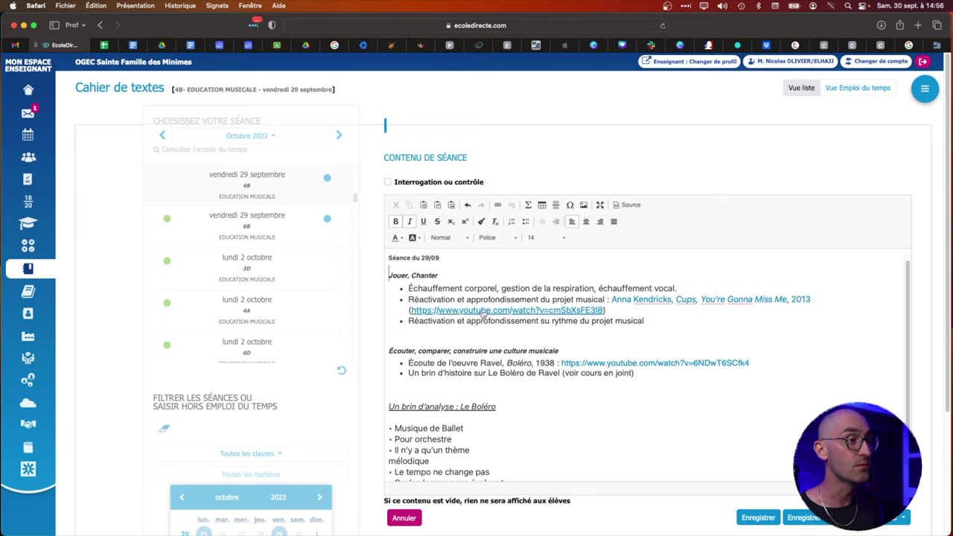
{"action": "key", "text": "ctrl+super+space"}
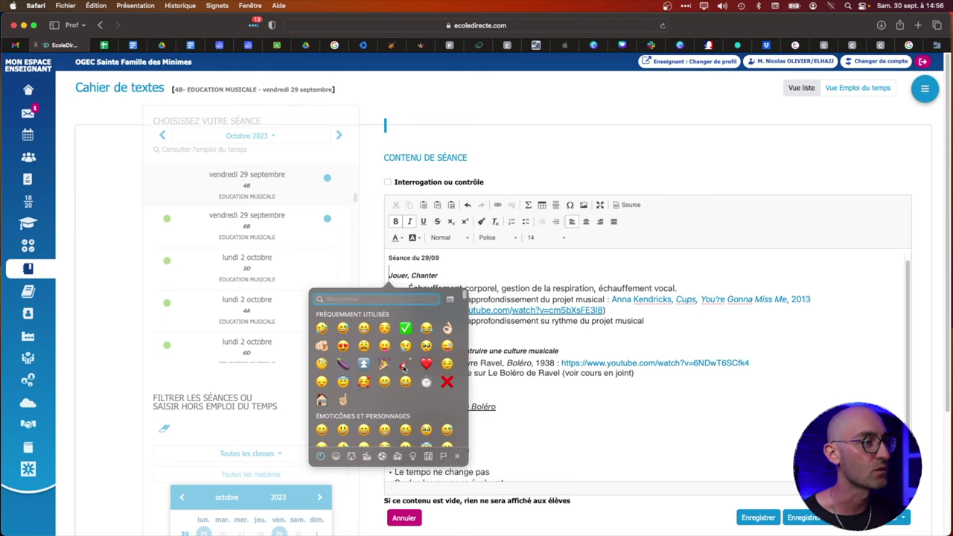
{"action": "type", "text": "chant"}
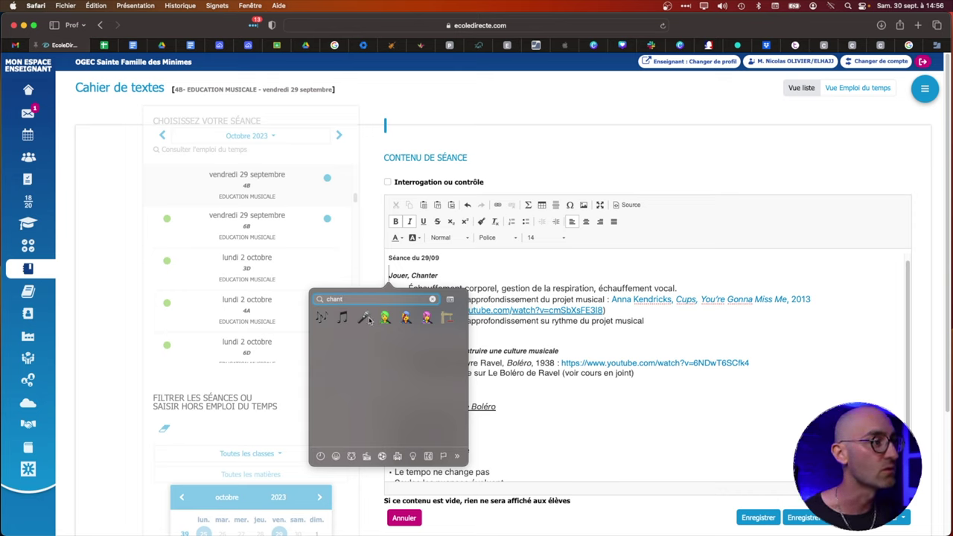
{"action": "key", "text": "Escape"}
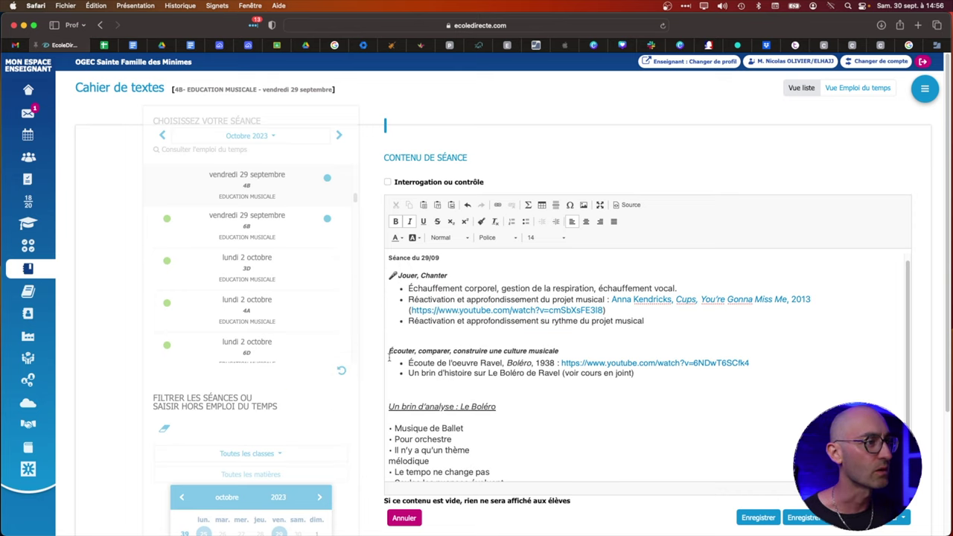
Find an ear emoji by searching for "oreille" and insert its light skin tone version before the "Écouter, comparer" heading
{"action": "key", "text": "ctrl+super+space"}
{"action": "type", "text": "oreille"}
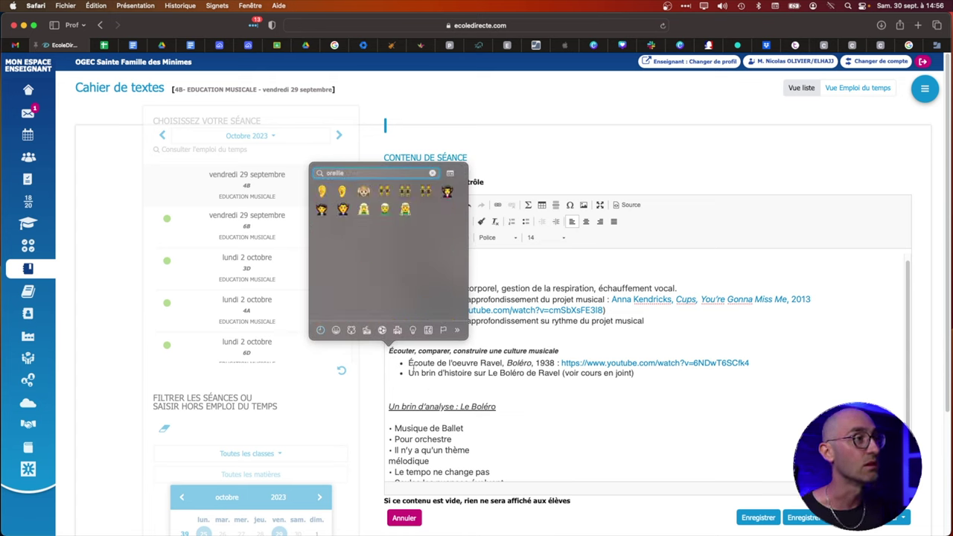
{"action": "left_click", "coordinate": [344, 194]}
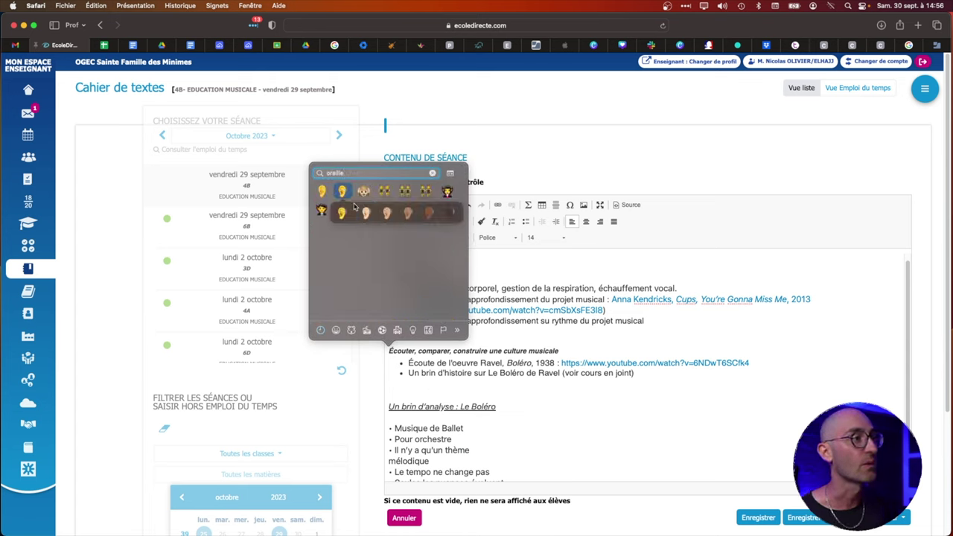
{"action": "left_click", "coordinate": [366, 213]}
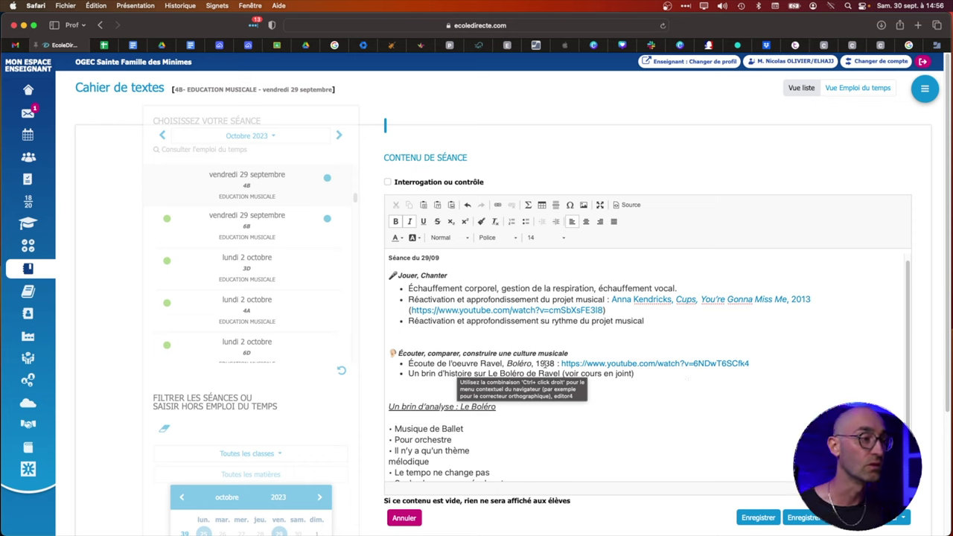
Insert "et d'analyse" after "Un brin d'histoire" in the last bullet of the listening section
{"action": "scroll", "coordinate": [546, 363], "scroll_direction": "down", "scroll_amount": 2}
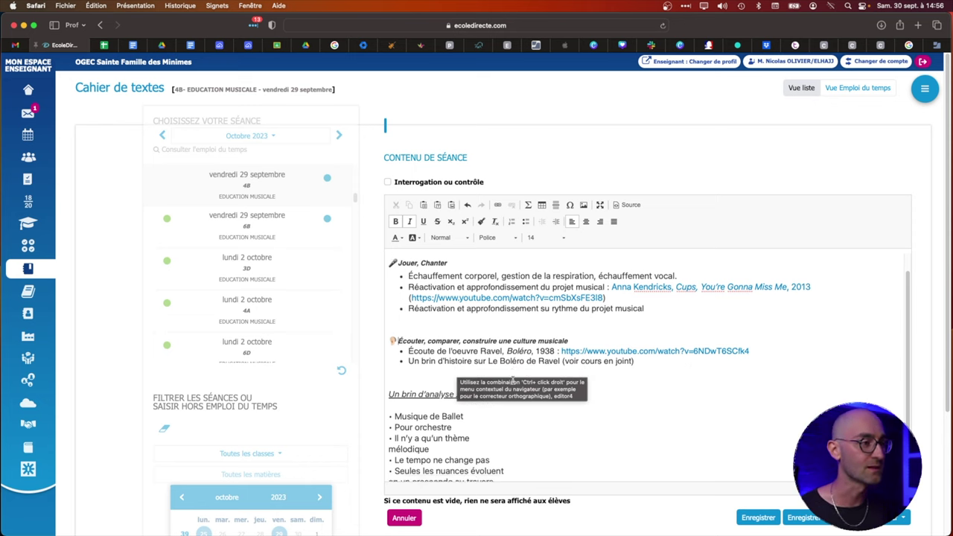
{"action": "left_click", "coordinate": [472, 356]}
{"action": "type", "text": "et d'na"}
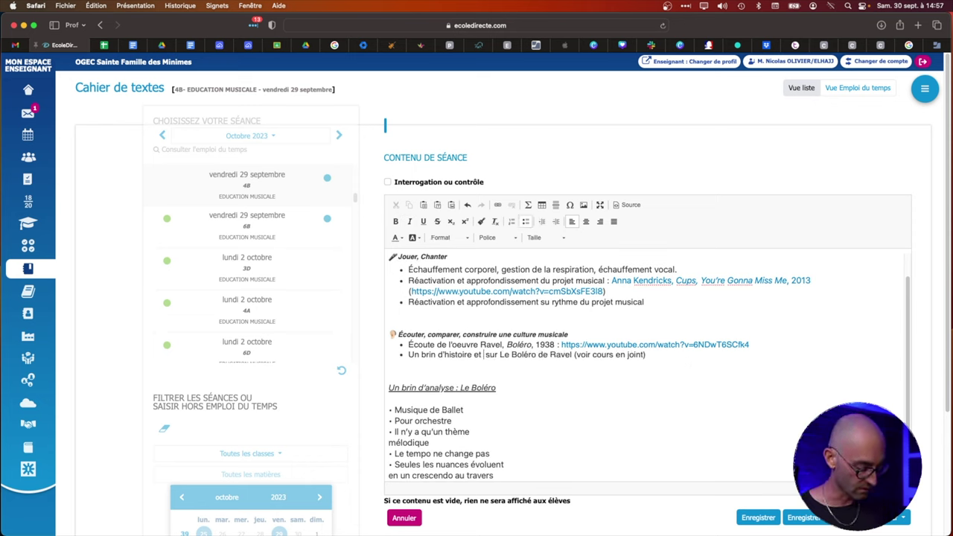
{"action": "key", "text": "BackSpace"}
{"action": "key", "text": "BackSpace"}
{"action": "type", "text": "analyse"}
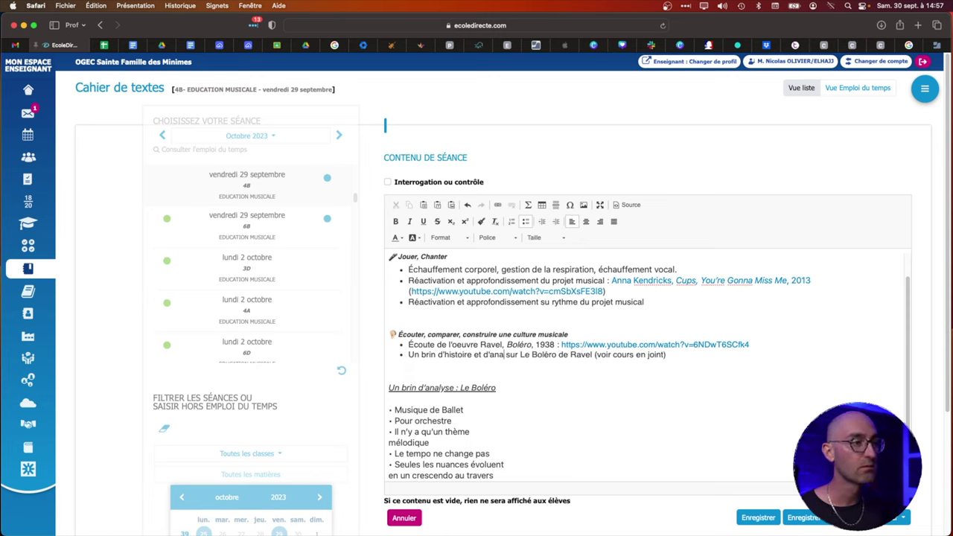
Delete the underlined "Un brin d'analyse : Le Boléro" heading and all the analysis notes beneath it
{"action": "scroll", "coordinate": [476, 364], "scroll_direction": "down", "scroll_amount": 1}
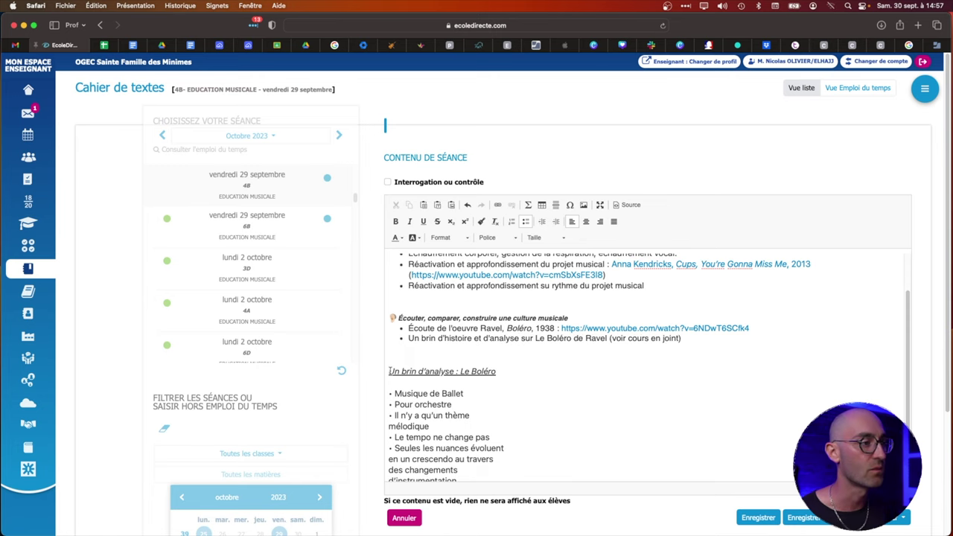
{"action": "left_click_drag", "start_coordinate": [387, 370], "coordinate": [515, 460]}
{"action": "scroll", "coordinate": [517, 447], "scroll_direction": "down", "scroll_amount": 1}
{"action": "key", "text": "BackSpace"}
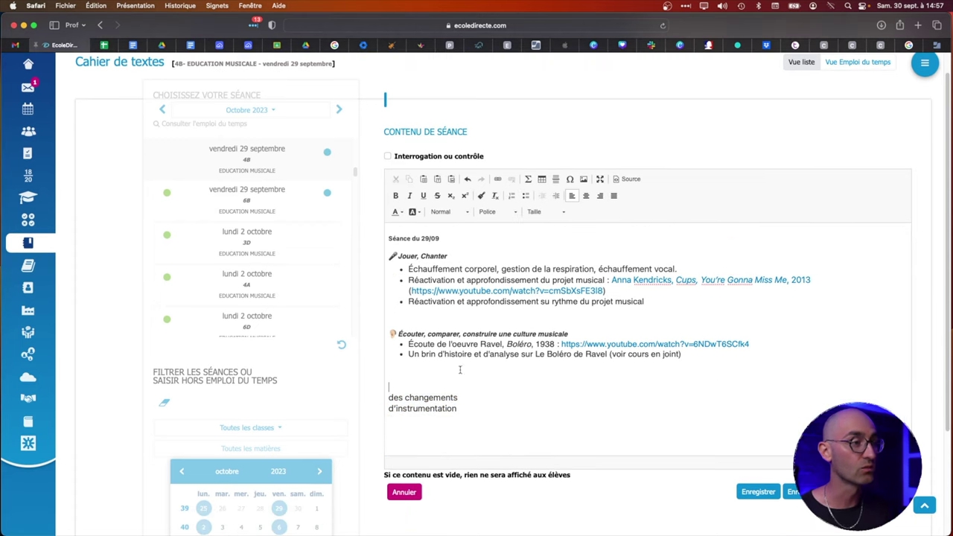
{"action": "left_click_drag", "start_coordinate": [389, 384], "coordinate": [476, 440]}
{"action": "key", "text": "BackSpace"}
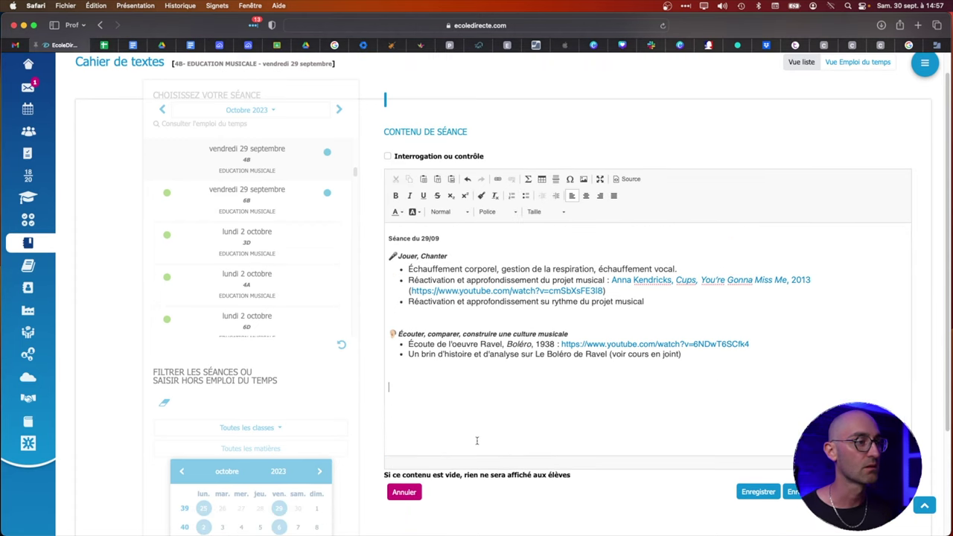
Save the session content and attach 4es1.pdf to its documents from the cloud's Seq 1 folder
{"action": "scroll", "coordinate": [700, 438], "scroll_direction": "up", "scroll_amount": 2}
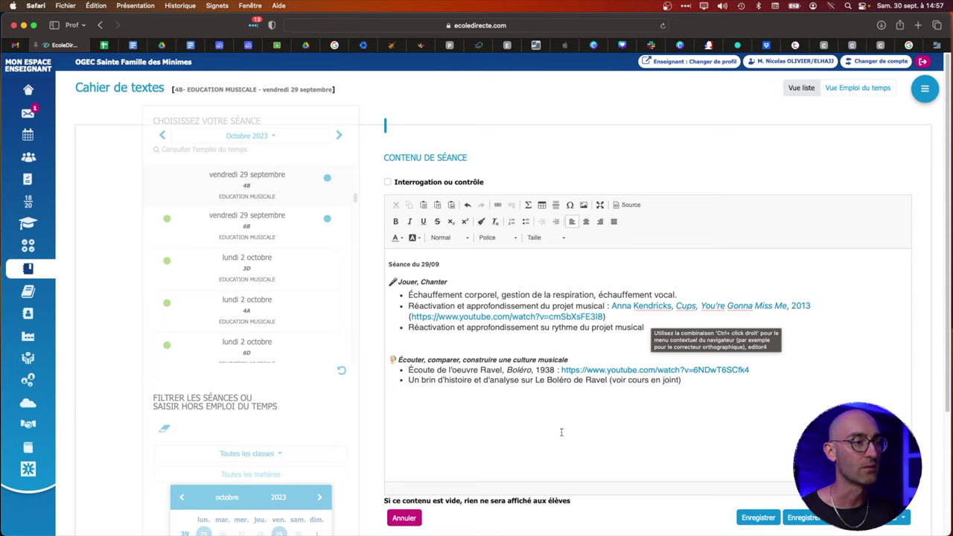
{"action": "left_click", "coordinate": [758, 518]}
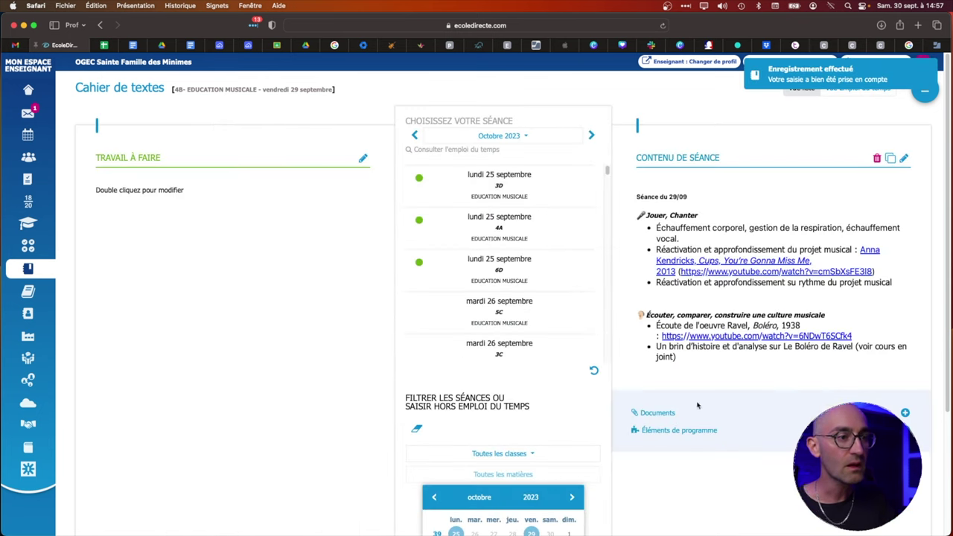
{"action": "left_click", "coordinate": [659, 414]}
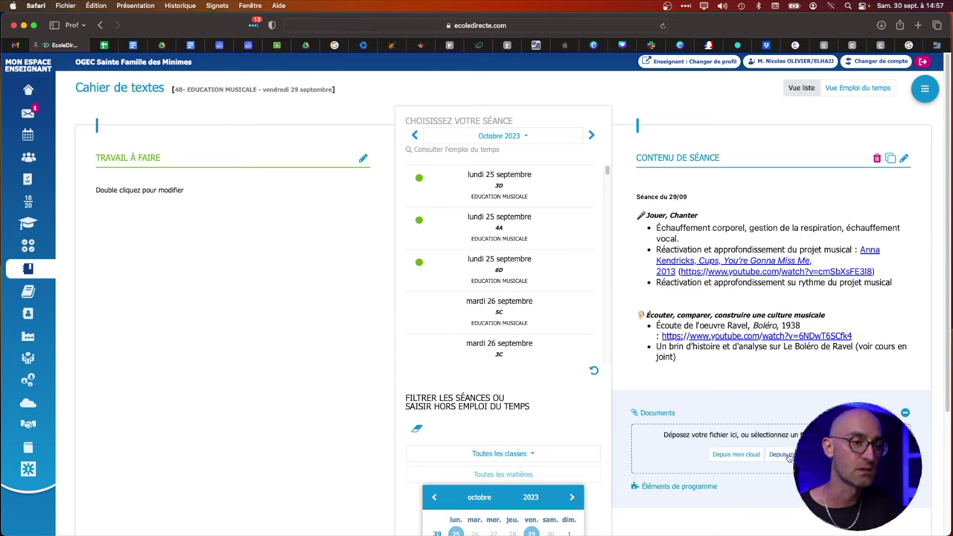
{"action": "left_click", "coordinate": [749, 456]}
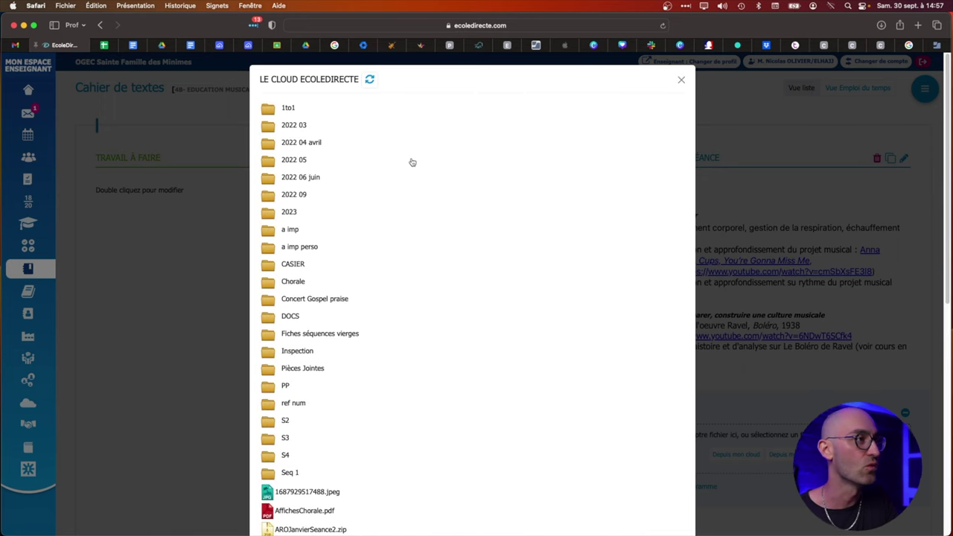
{"action": "left_click", "coordinate": [286, 476]}
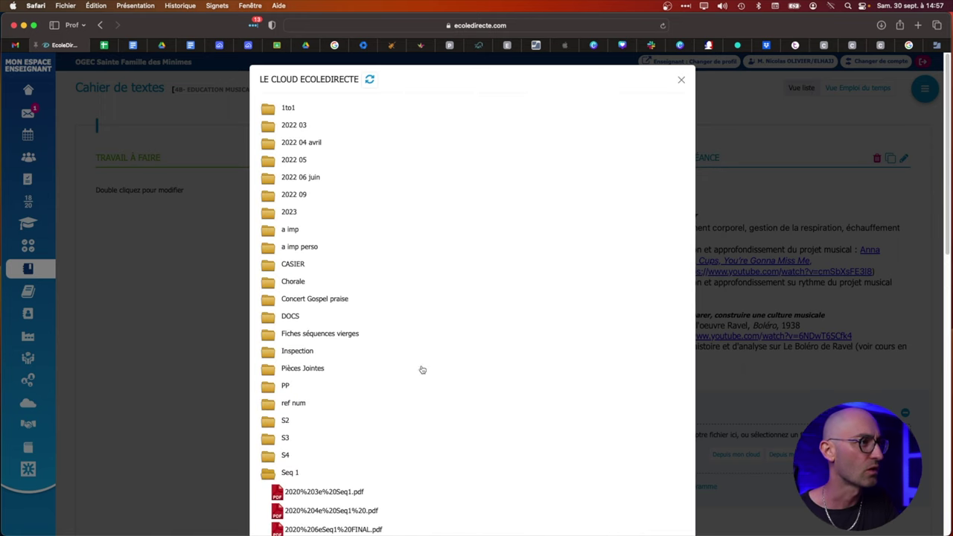
{"action": "scroll", "coordinate": [343, 436], "scroll_direction": "down", "scroll_amount": 2}
{"action": "scroll", "coordinate": [343, 442], "scroll_direction": "down", "scroll_amount": 5}
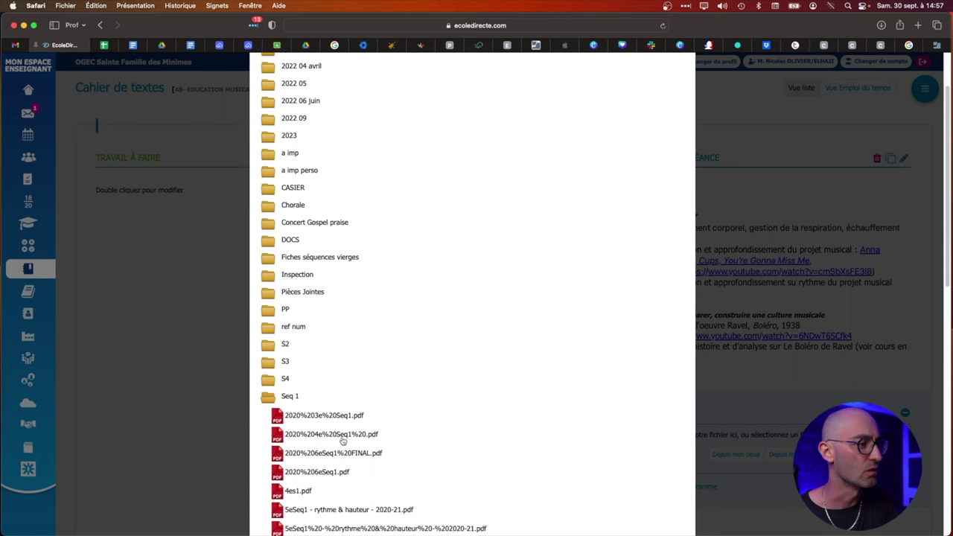
{"action": "left_click", "coordinate": [324, 450]}
{"action": "scroll", "coordinate": [531, 458], "scroll_direction": "down", "scroll_amount": 10}
{"action": "left_click", "coordinate": [663, 507]}
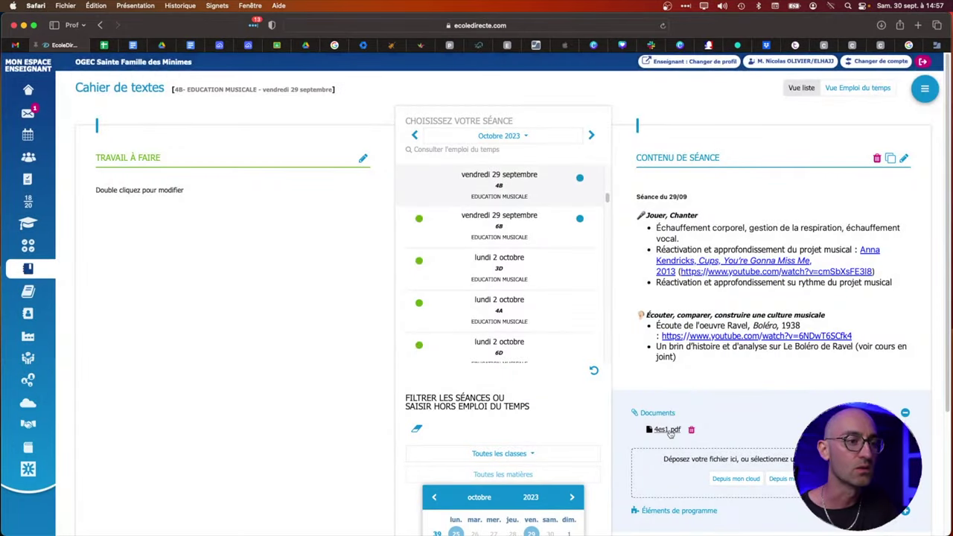
Preview the attached 4es1.pdf, look through its Écoutes and Boléro pages, and close the preview
{"action": "left_click", "coordinate": [668, 430]}
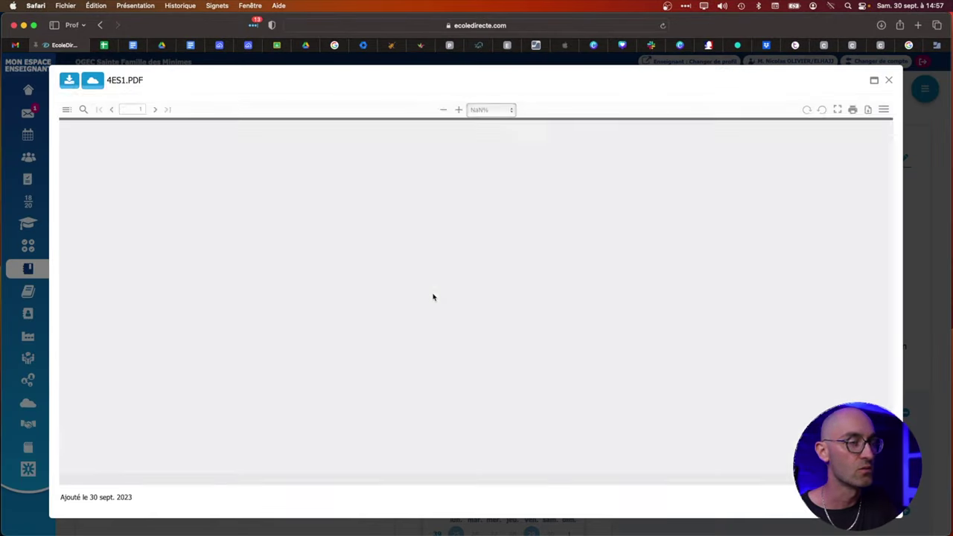
{"action": "scroll", "coordinate": [472, 295], "scroll_direction": "down", "scroll_amount": 15}
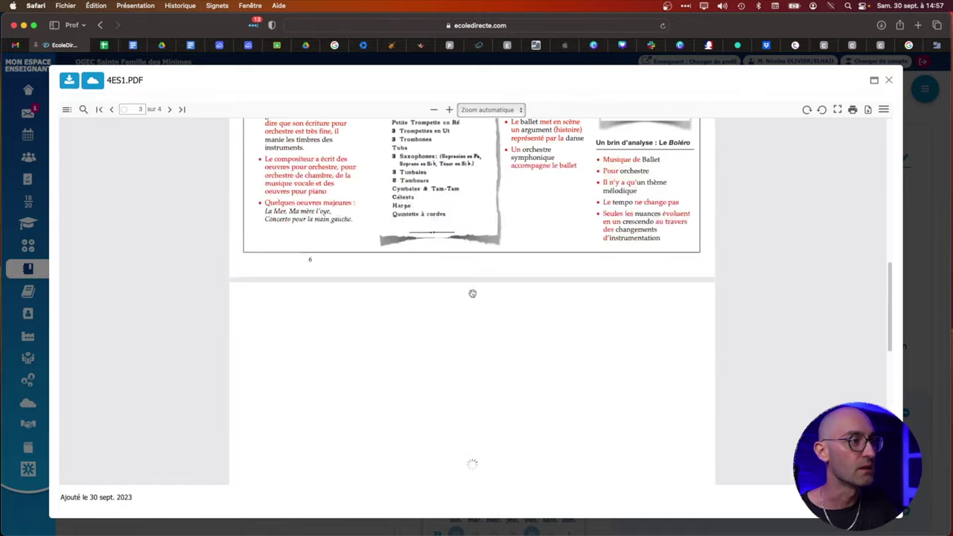
{"action": "scroll", "coordinate": [472, 295], "scroll_direction": "up", "scroll_amount": 4}
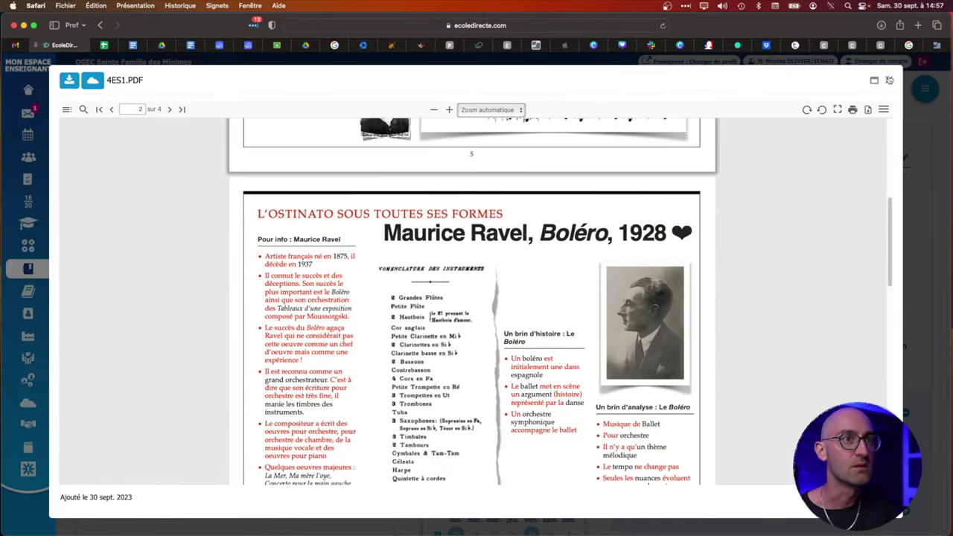
{"action": "scroll", "coordinate": [566, 250], "scroll_direction": "up", "scroll_amount": 8}
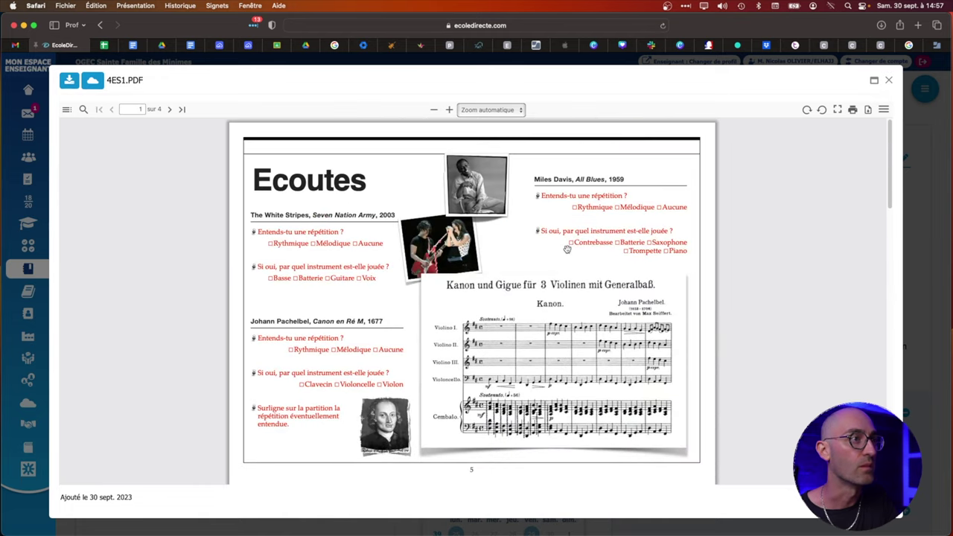
{"action": "scroll", "coordinate": [567, 250], "scroll_direction": "down", "scroll_amount": 8}
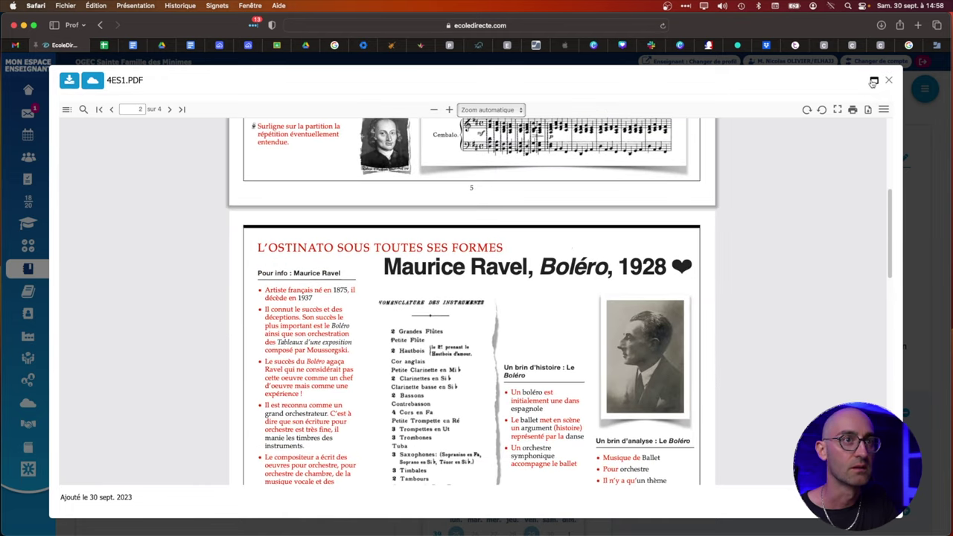
{"action": "left_click", "coordinate": [890, 81]}
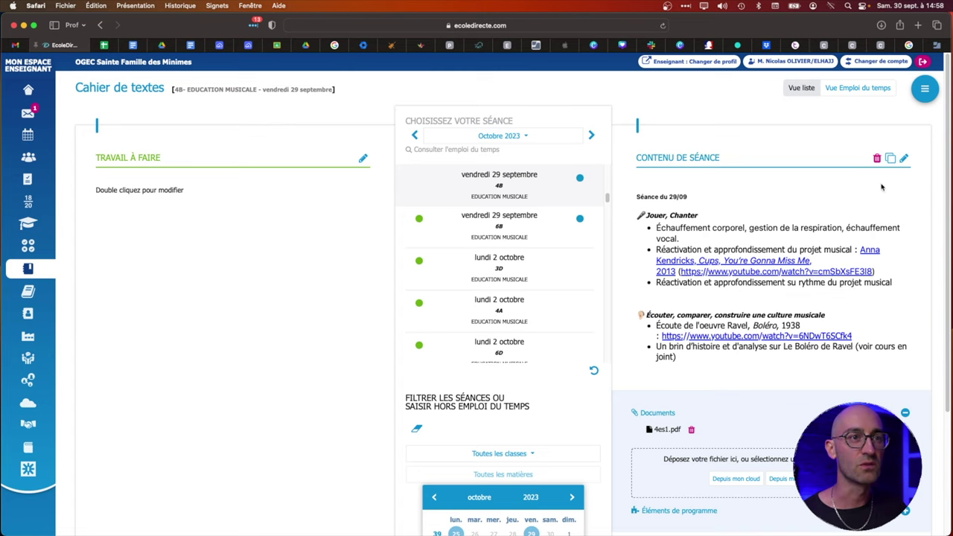
Reopen the session content for editing and append "avec le cops :" to the last bullet under "Jouer, Chanter"
{"action": "left_click", "coordinate": [904, 158]}
{"action": "left_click", "coordinate": [645, 330]}
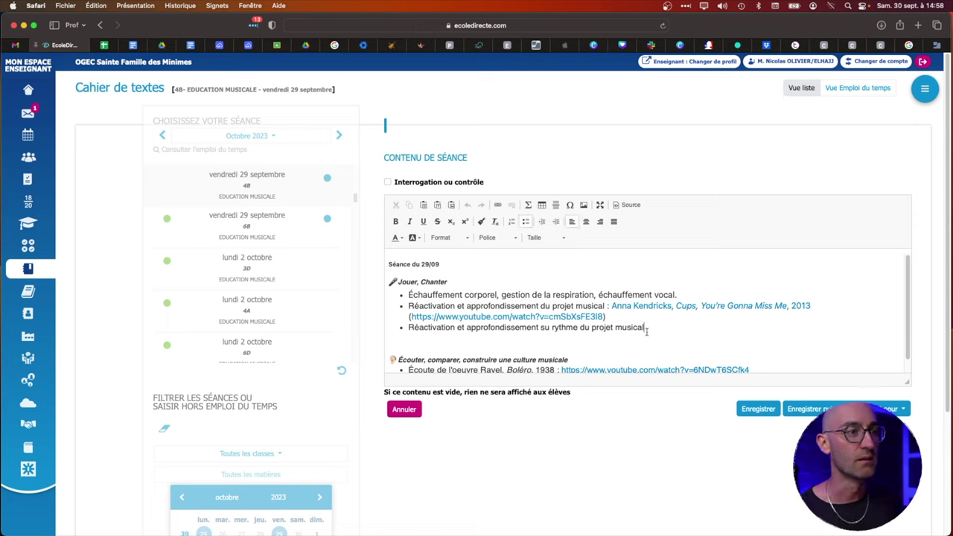
{"action": "type", "text": "avec le cups :"}
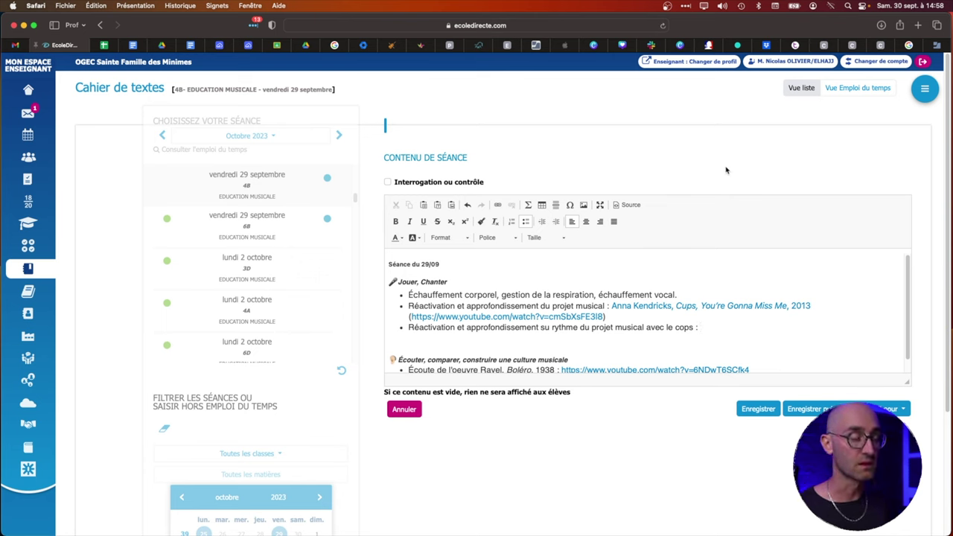
Search the web for "cups when i'm gone" plus the channel owner's name and copy the "Cups (You're Gonna Miss Me When I'm gone" video's address
{"action": "key", "text": "super+t"}
{"action": "type", "text": "cups when I"}
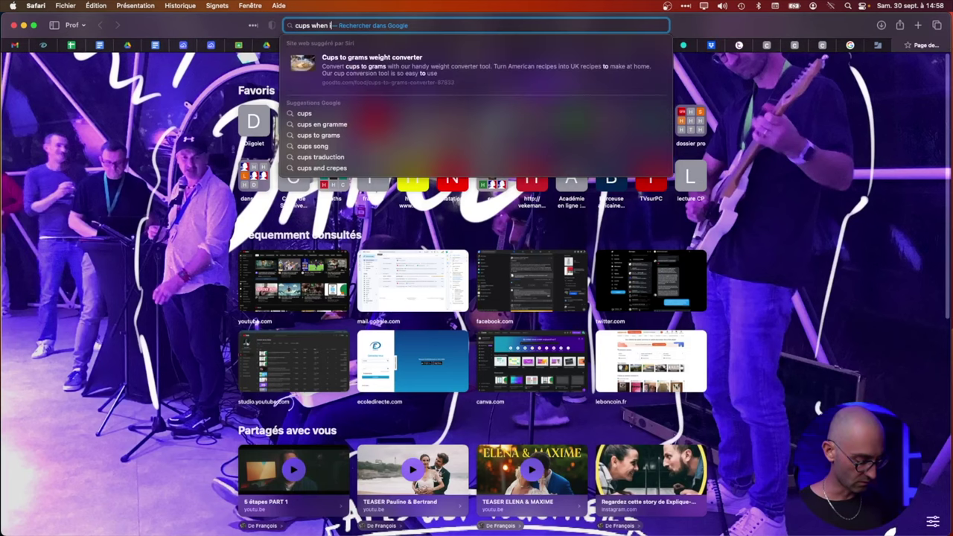
{"action": "type", "text": "'m gone nico olivier"}
{"action": "key", "text": "Return"}
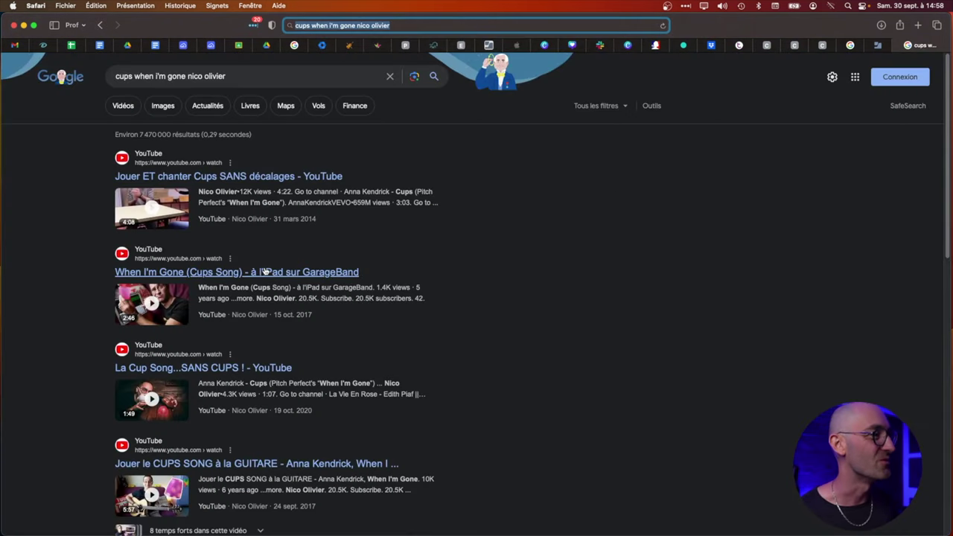
{"action": "scroll", "coordinate": [276, 369], "scroll_direction": "down", "scroll_amount": 5}
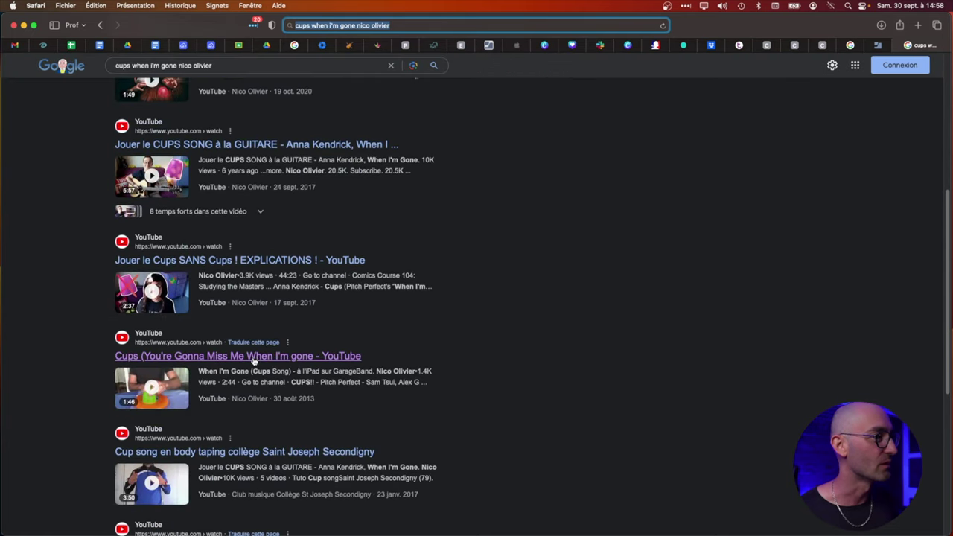
{"action": "left_click", "coordinate": [256, 358]}
{"action": "left_click", "coordinate": [564, 22]}
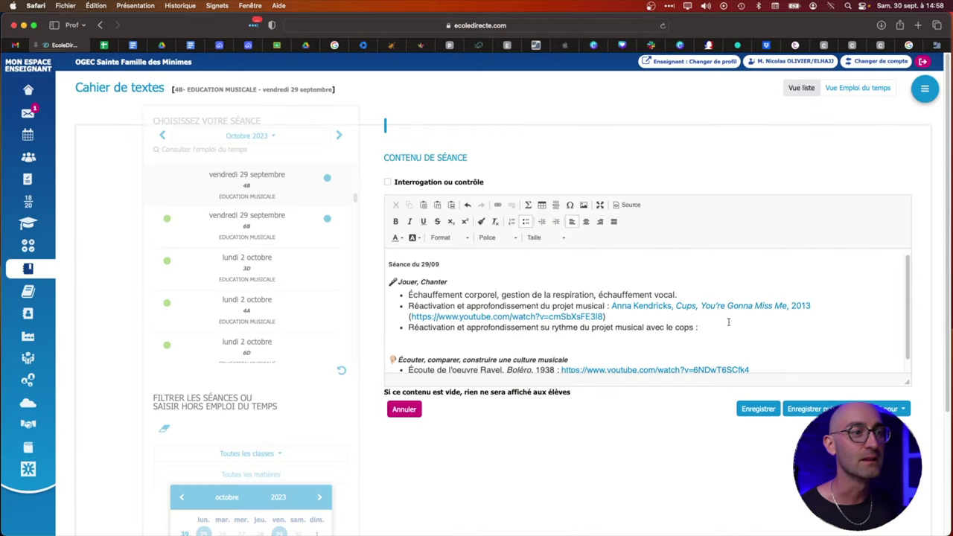
{"action": "key", "text": "super+k"}
{"action": "key", "text": "super+v"}
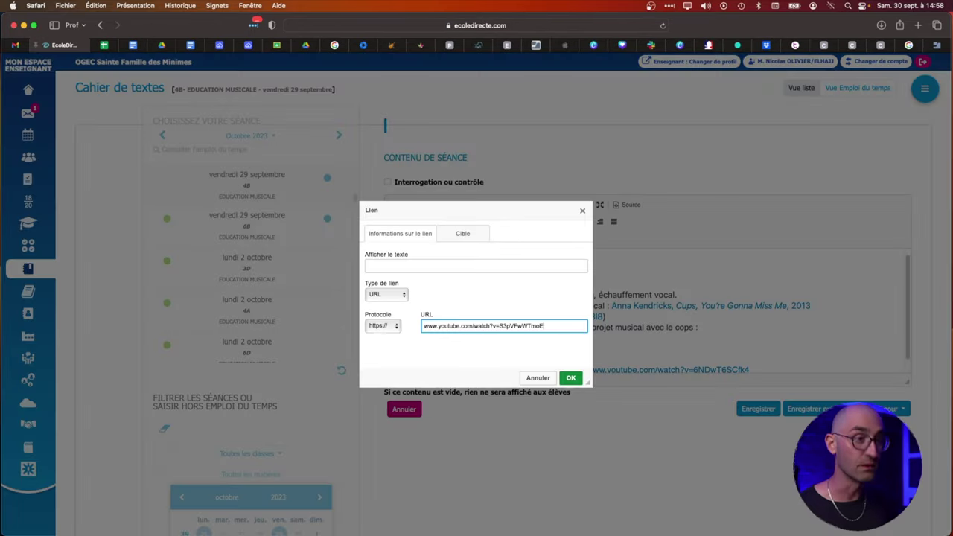
{"action": "key", "text": "Return"}
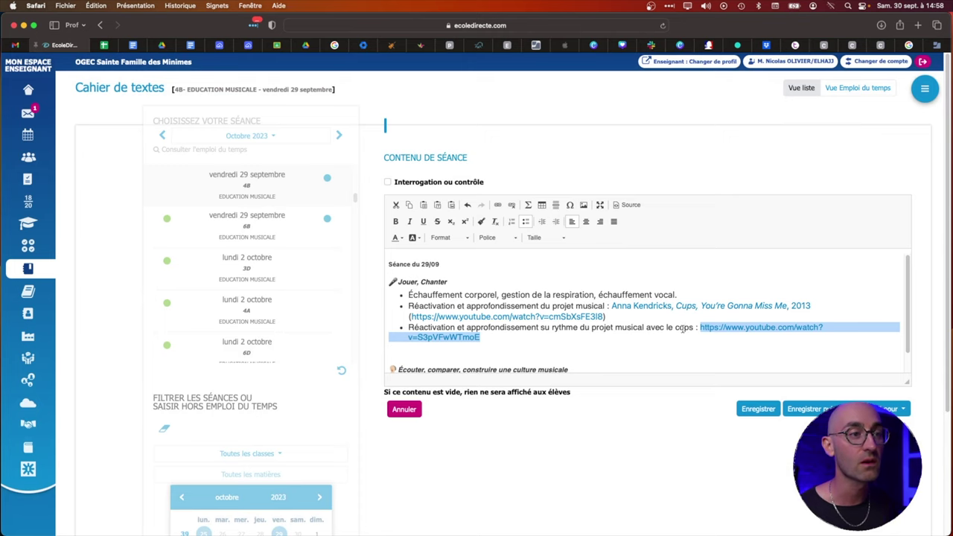
Correct "cops" to "cups" in the rhythm bullet and save the session content
{"action": "left_click", "coordinate": [684, 327]}
{"action": "key", "text": "BackSpace"}
{"action": "type", "text": "u"}
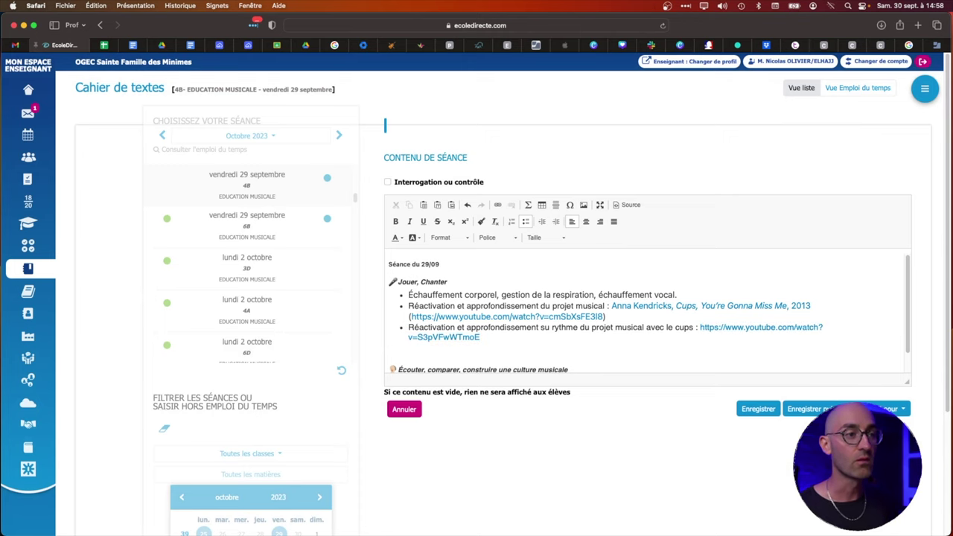
{"action": "left_click", "coordinate": [758, 409]}
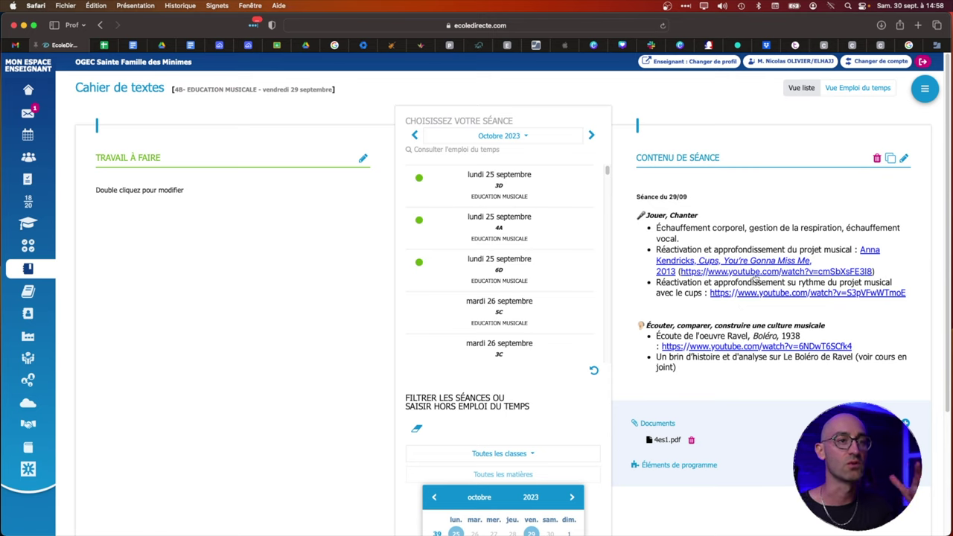
Reopen the session content for editing and delete the bracketed YouTube address after "Anna Kendricks, Cups, You're Gonna Miss Me, 2013"
{"action": "left_click", "coordinate": [903, 159]}
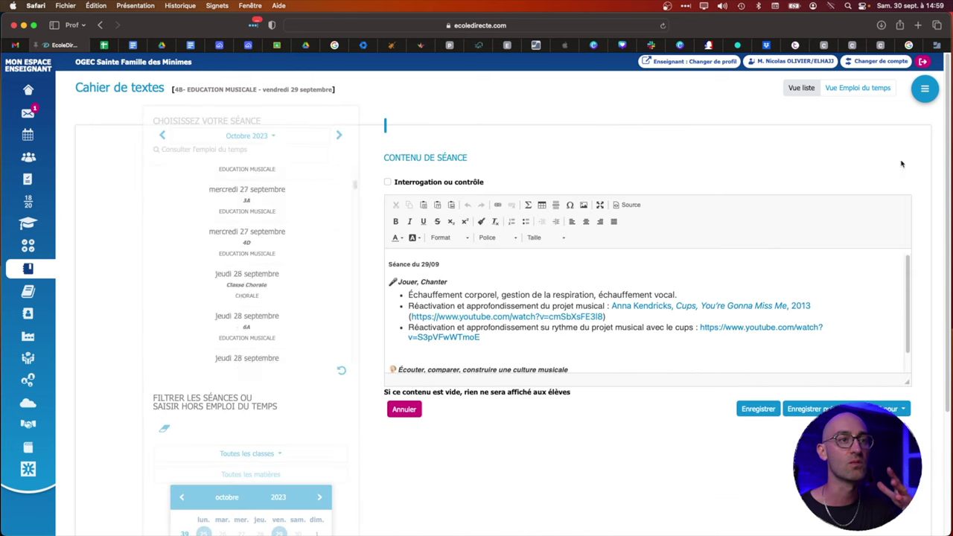
{"action": "left_click_drag", "start_coordinate": [607, 317], "coordinate": [401, 315]}
{"action": "key", "text": "BackSpace"}
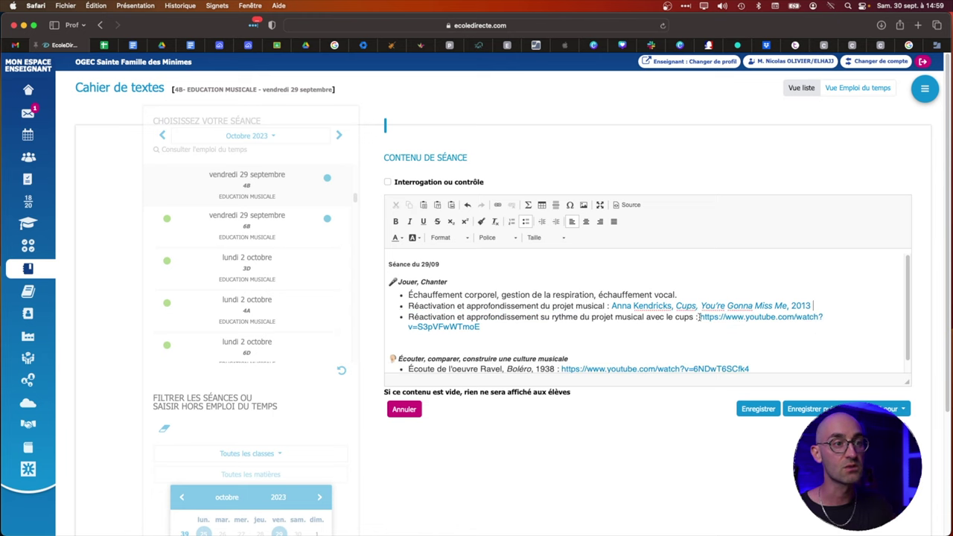
Replace the YouTube address in the rhythm bullet with the text "tutoriel en ligne (cliquer dessus)"
{"action": "left_click_drag", "start_coordinate": [699, 316], "coordinate": [822, 327]}
{"action": "key", "text": "BackSpace"}
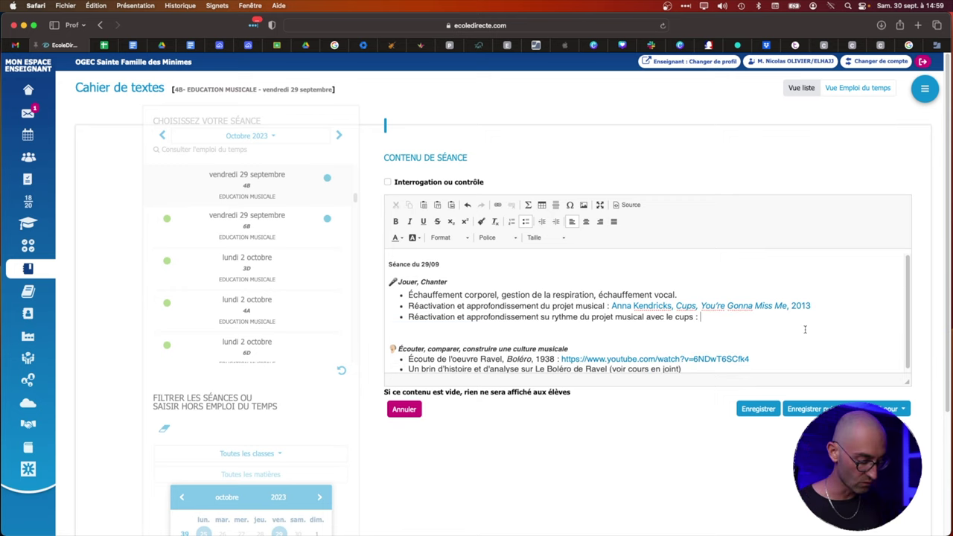
{"action": "type", "text": "tutoriel"}
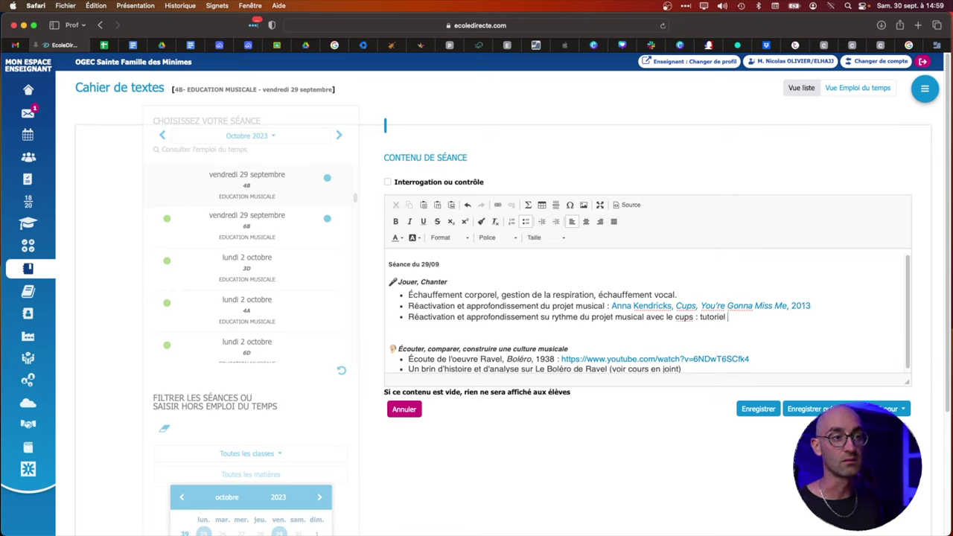
{"action": "type", "text": " en ligne '("}
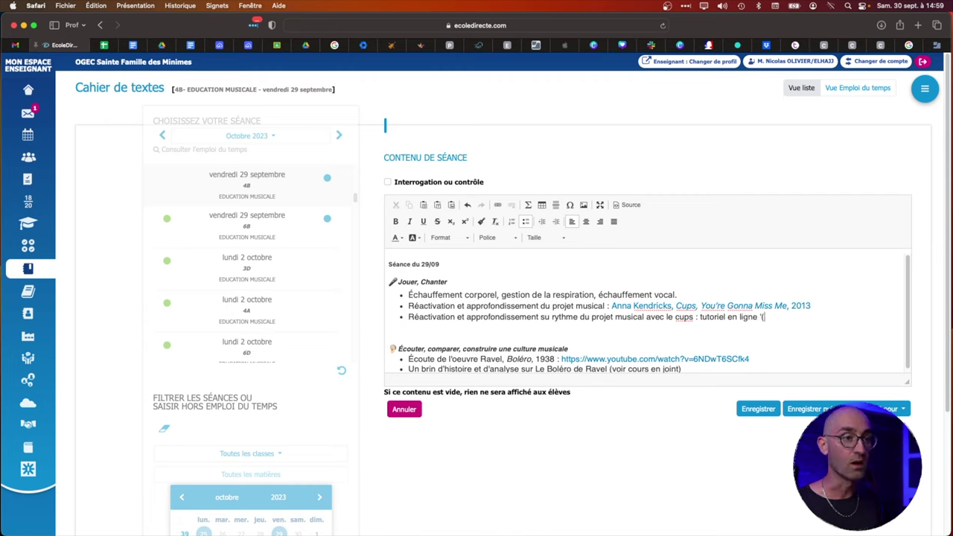
{"action": "key", "text": "BackSpace"}
{"action": "key", "text": "BackSpace"}
{"action": "type", "text": "(cliquer dessus)"}
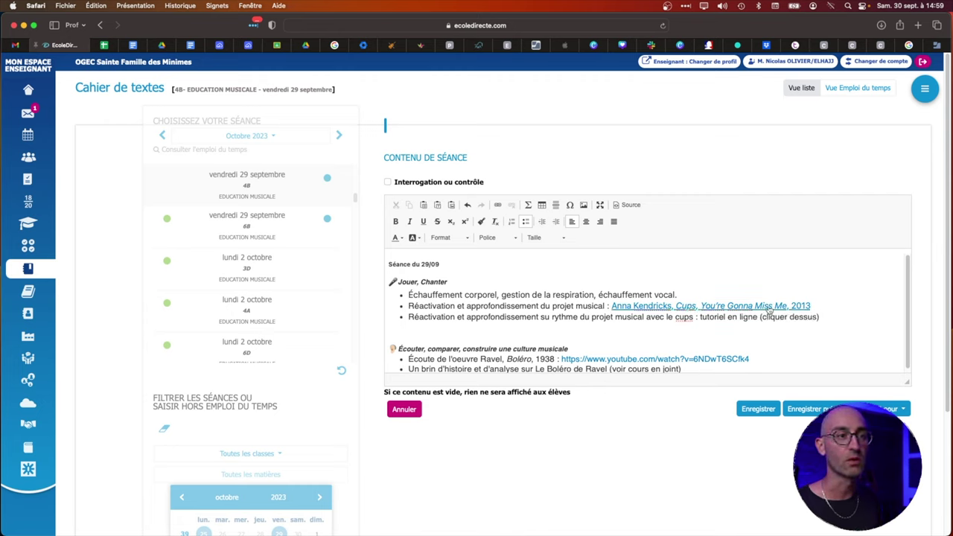
Link "tutoriel en ligne (cliquer dessus)" to the copied video address and save the session content
{"action": "left_click_drag", "start_coordinate": [701, 318], "coordinate": [817, 312]}
{"action": "key", "text": "super+l"}
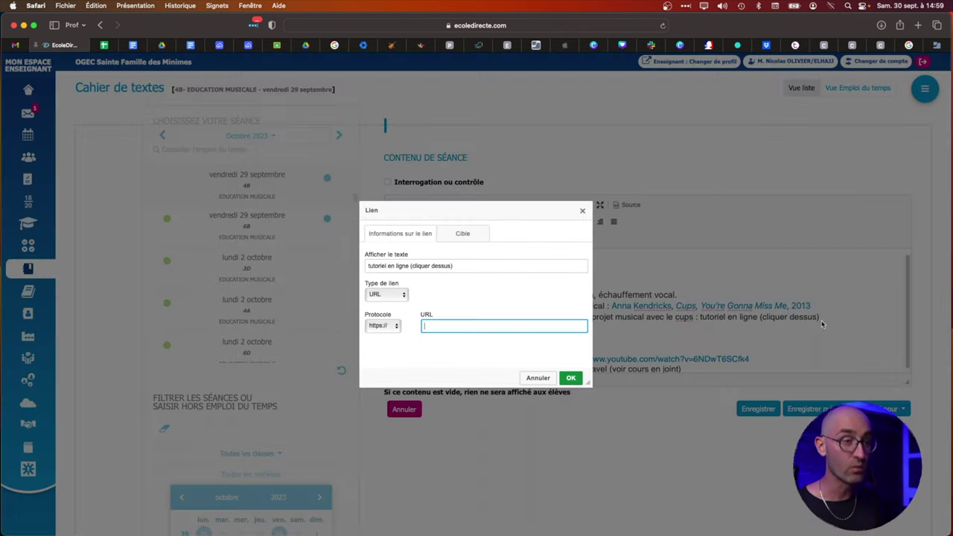
{"action": "key", "text": "super+v"}
{"action": "left_click", "coordinate": [570, 377]}
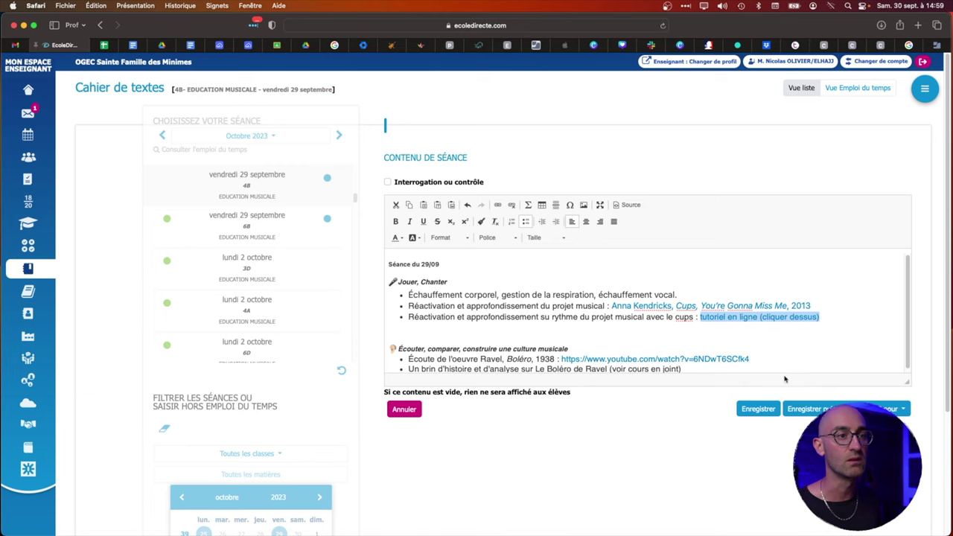
{"action": "left_click", "coordinate": [767, 408]}
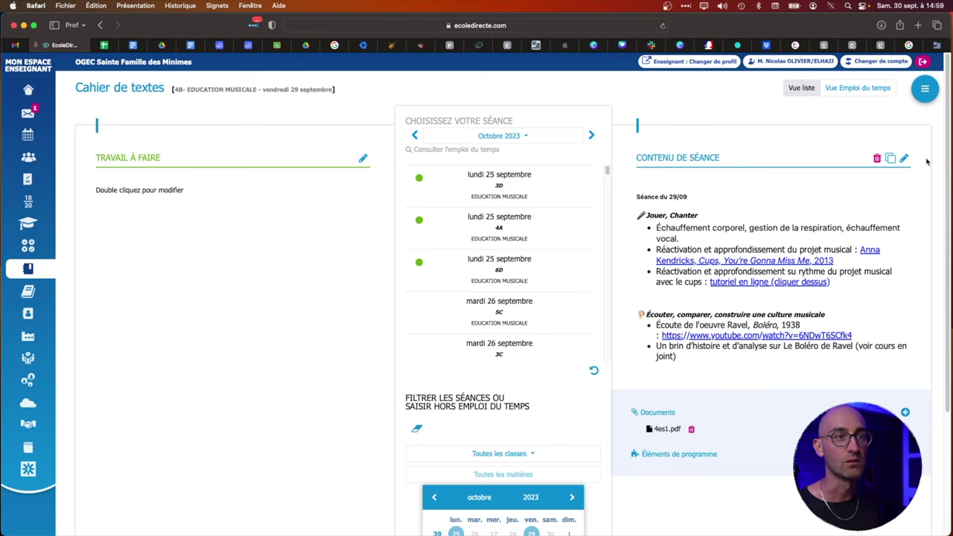
Reopen the session content, copy the YouTube address after "Boléro, 1938", and delete it together with the preceding colon
{"action": "left_click", "coordinate": [904, 159]}
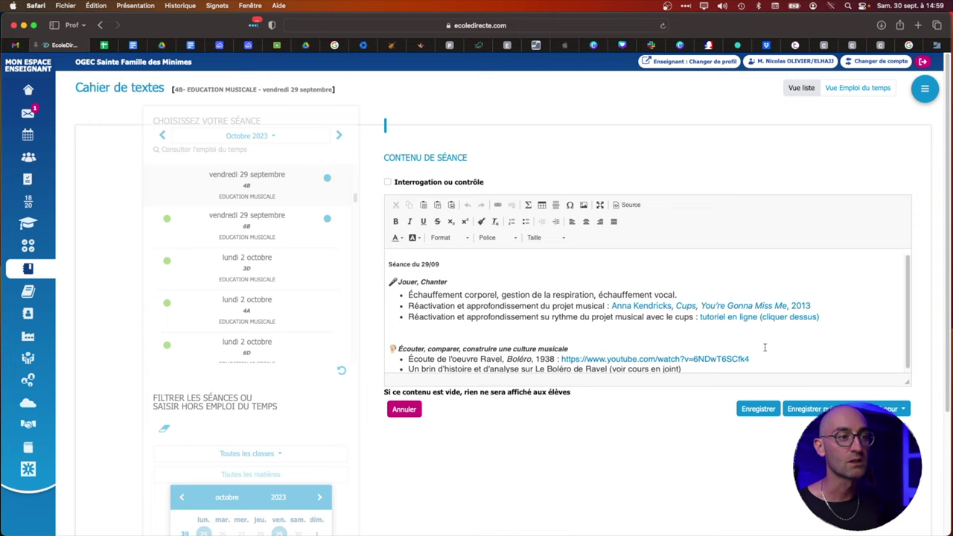
{"action": "left_click_drag", "start_coordinate": [751, 359], "coordinate": [564, 359]}
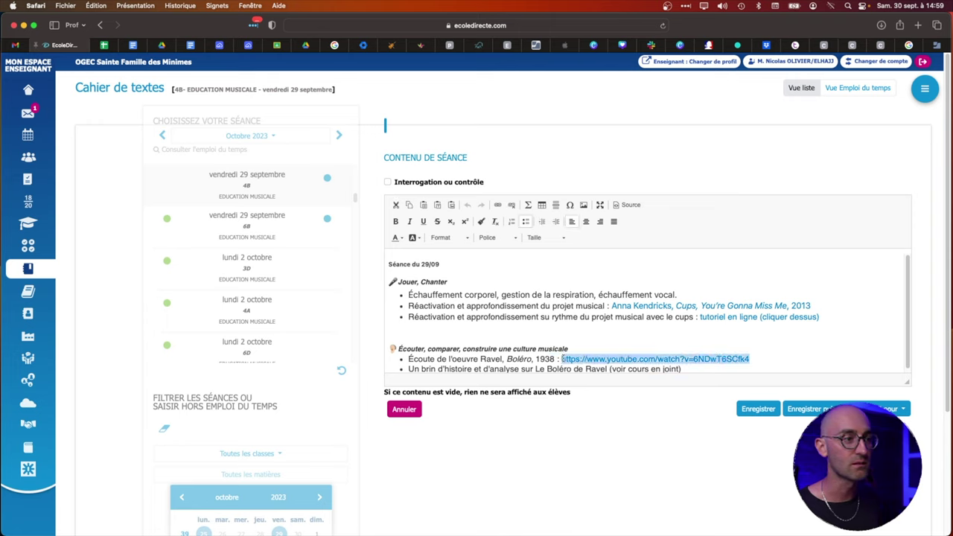
{"action": "left_click", "coordinate": [564, 359]}
{"action": "left_click_drag", "start_coordinate": [762, 359], "coordinate": [561, 360]}
{"action": "key", "text": "super+c"}
{"action": "key", "text": "BackSpace"}
{"action": "key", "text": "BackSpace"}
{"action": "key", "text": "BackSpace"}
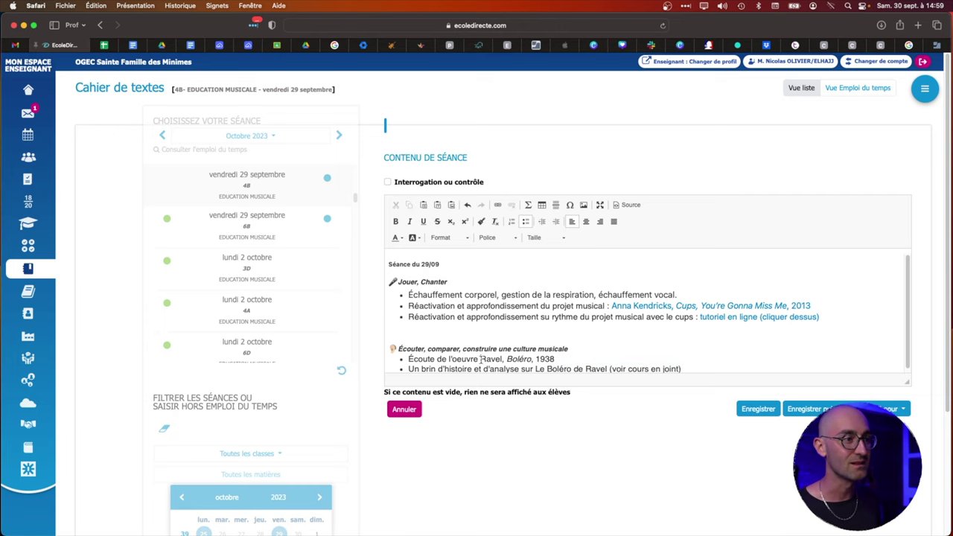
Link the text "Ravel, Boléro, 1938" to the copied video address and save the session content
{"action": "left_click_drag", "start_coordinate": [480, 359], "coordinate": [552, 359]}
{"action": "key", "text": "super+l"}
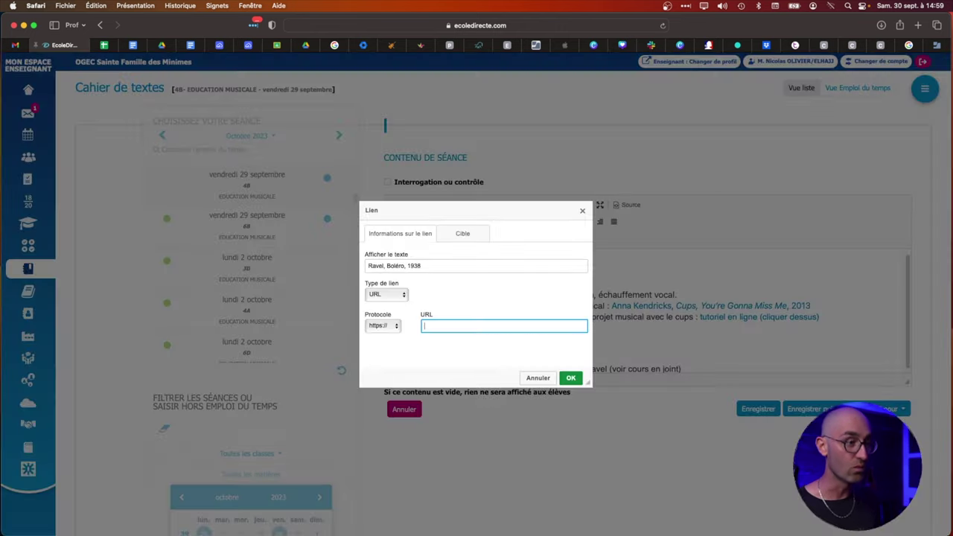
{"action": "key", "text": "super+v"}
{"action": "left_click", "coordinate": [571, 378]}
{"action": "left_click", "coordinate": [645, 351]}
{"action": "scroll", "coordinate": [685, 356], "scroll_direction": "down", "scroll_amount": 1}
{"action": "left_click", "coordinate": [758, 408]}
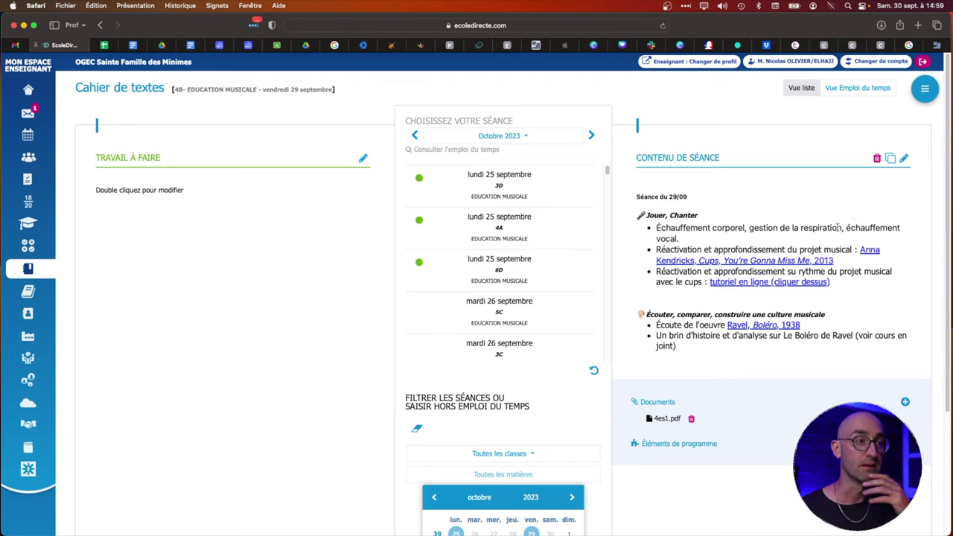
{"action": "left_click", "coordinate": [904, 159]}
{"action": "scroll", "coordinate": [488, 301], "scroll_direction": "down", "scroll_amount": 1}
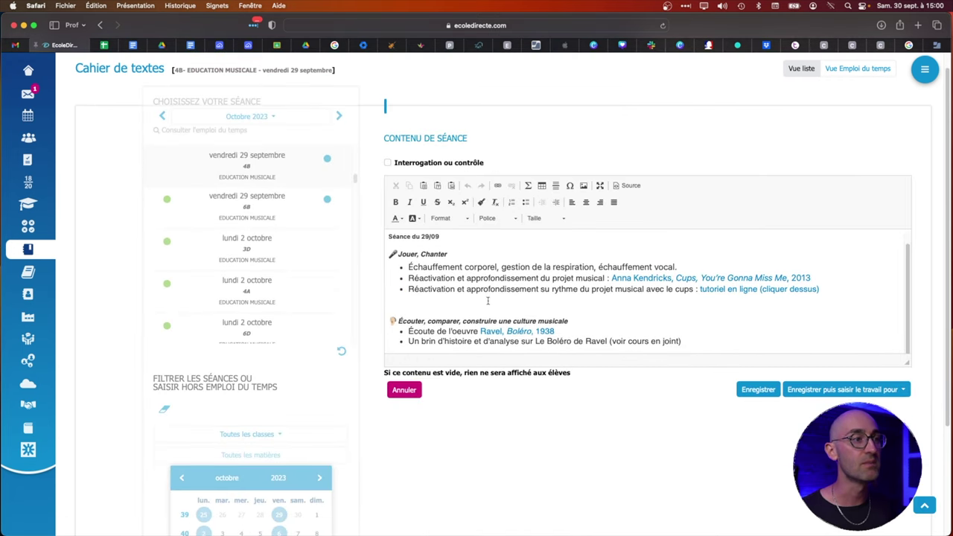
{"action": "left_click", "coordinate": [758, 389]}
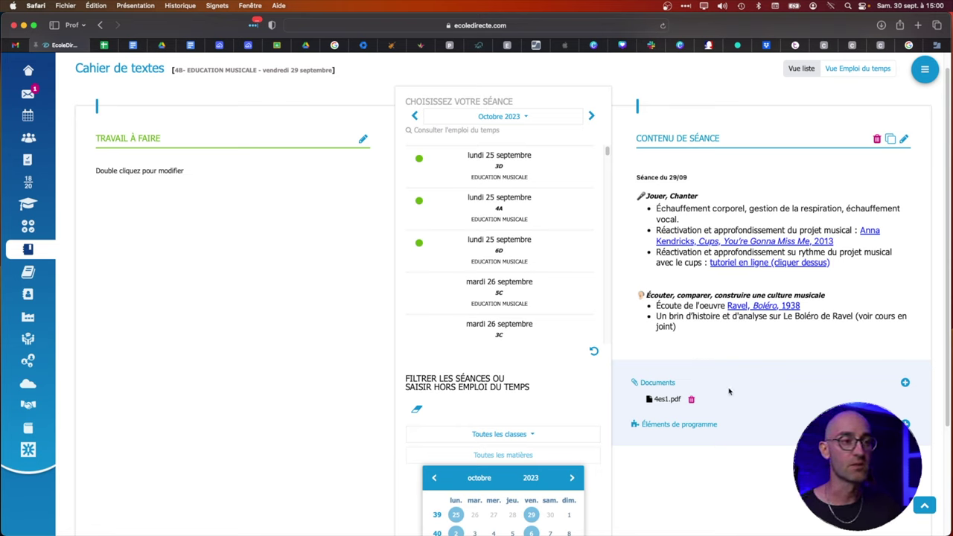
{"action": "left_click", "coordinate": [691, 426]}
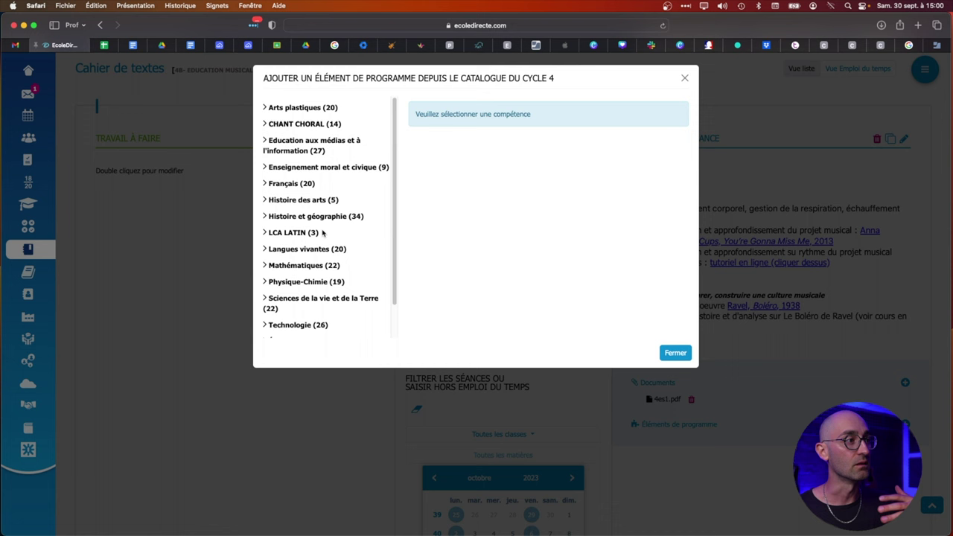
{"action": "scroll", "coordinate": [331, 265], "scroll_direction": "down", "scroll_amount": 2}
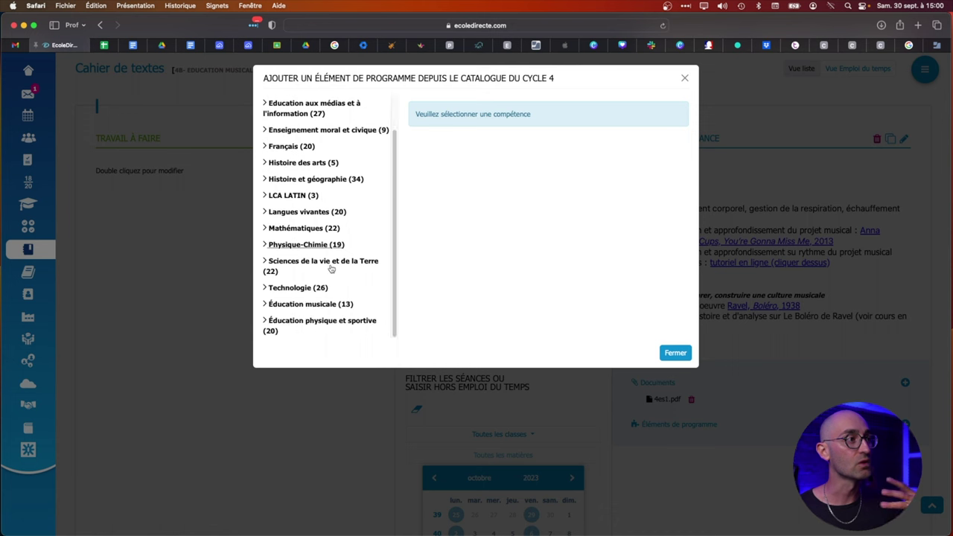
{"action": "left_click", "coordinate": [687, 354]}
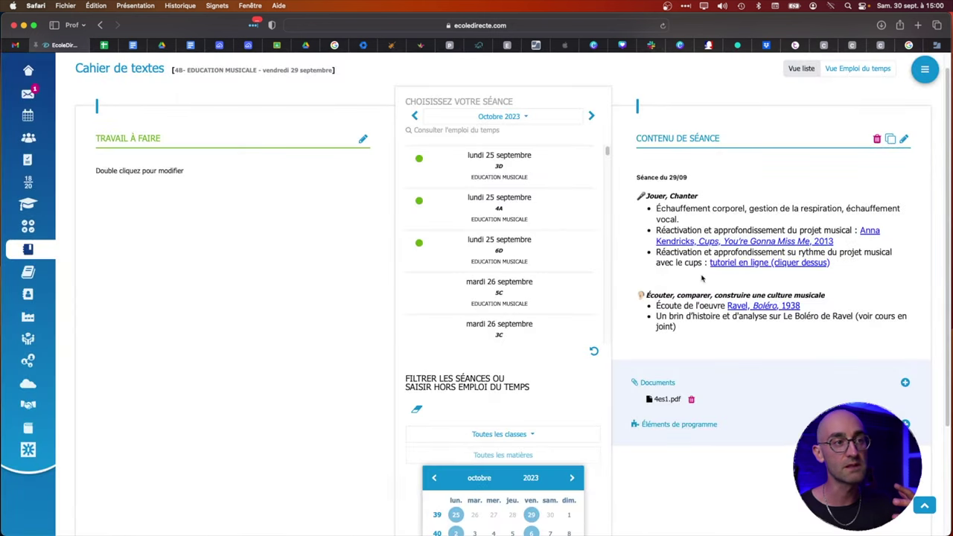
Add both programme elements from "Réaliser des projets musicaux d'interprétation ou de création" in Éducation musicale to the session content
{"action": "left_click", "coordinate": [666, 424]}
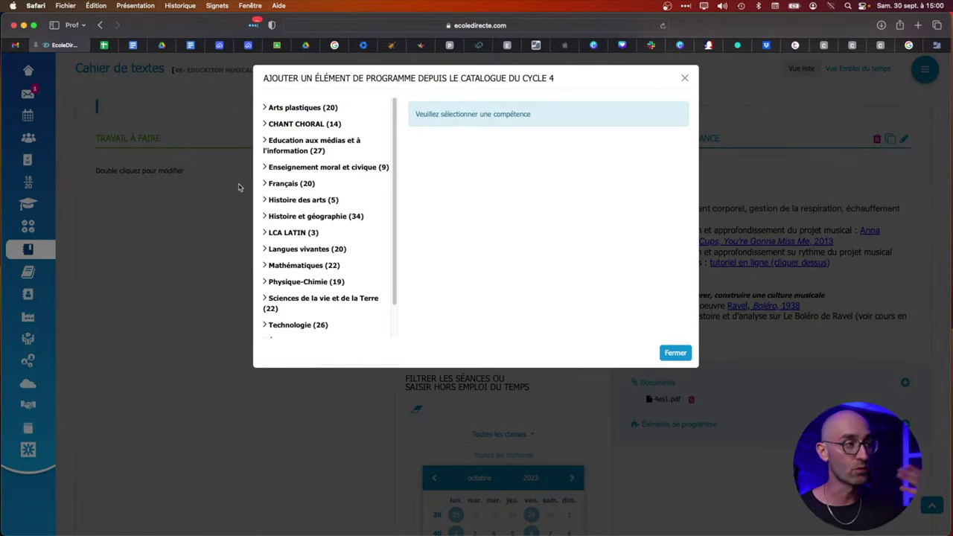
{"action": "scroll", "coordinate": [298, 260], "scroll_direction": "down", "scroll_amount": 2}
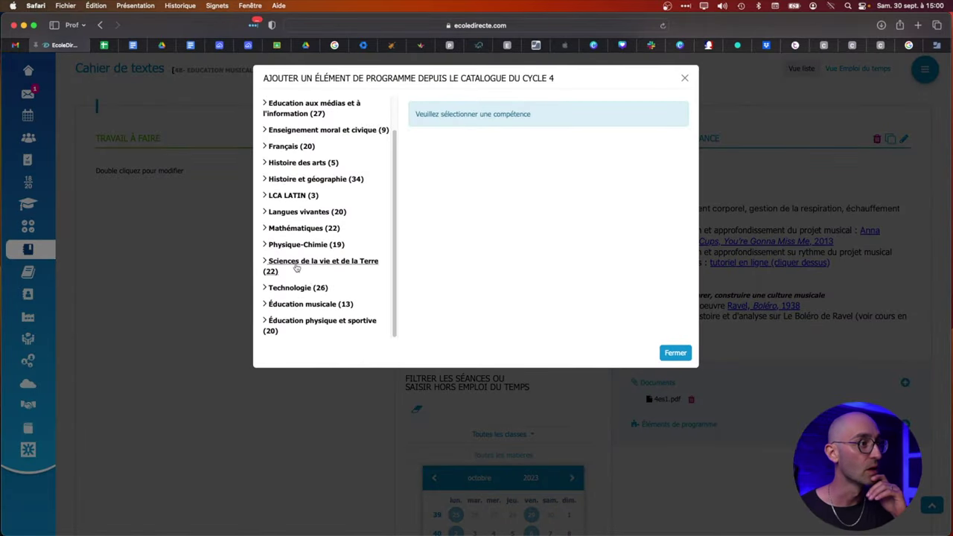
{"action": "left_click", "coordinate": [312, 303]}
{"action": "scroll", "coordinate": [314, 306], "scroll_direction": "down", "scroll_amount": 1}
{"action": "left_click", "coordinate": [316, 304]}
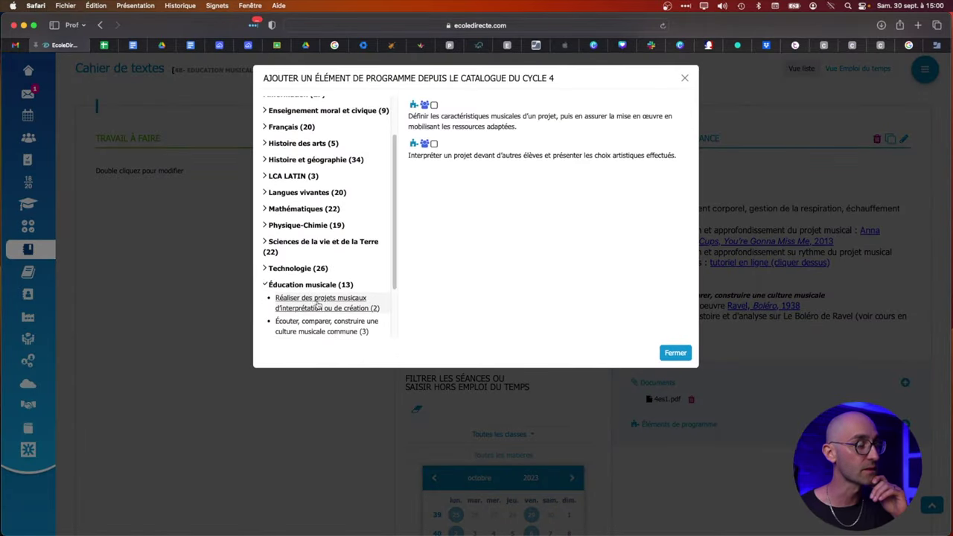
{"action": "left_click", "coordinate": [437, 107]}
{"action": "left_click", "coordinate": [434, 133]}
Add "Analyser des œuvres musicales en utilisant un vocabulaire précis" and the "Situer et comparer des musiques" element from "Écouter, comparer, construire une culture musicale commune"
{"action": "scroll", "coordinate": [330, 290], "scroll_direction": "down", "scroll_amount": 1}
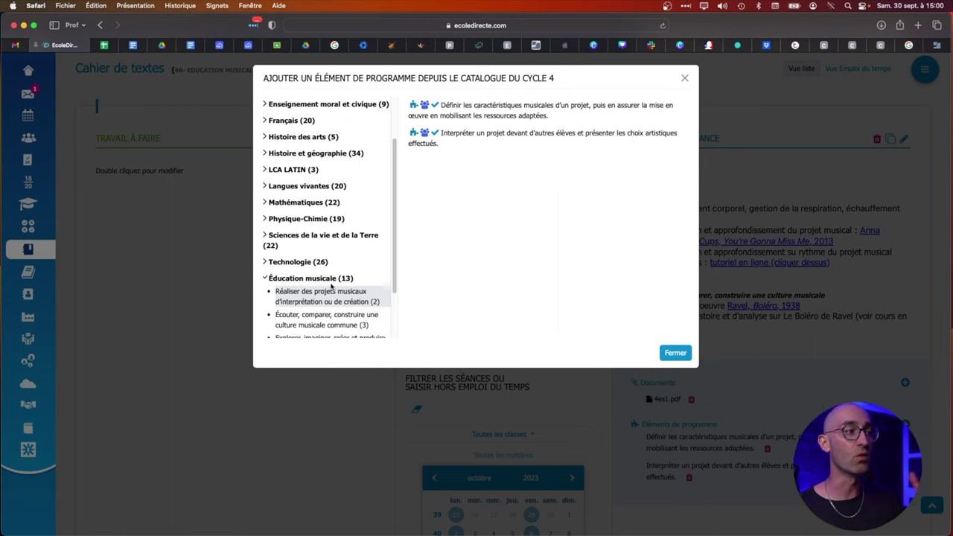
{"action": "scroll", "coordinate": [327, 298], "scroll_direction": "down", "scroll_amount": 2}
{"action": "left_click", "coordinate": [326, 300]}
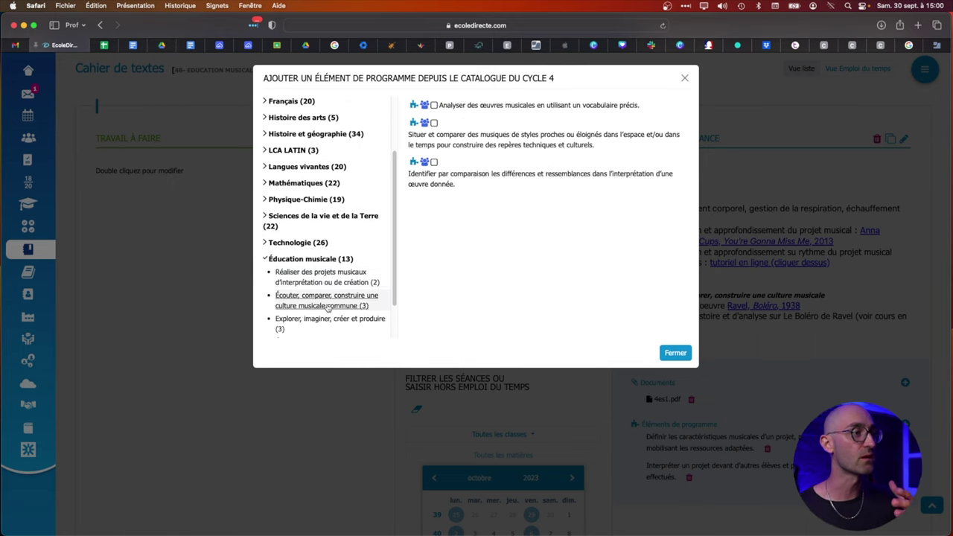
{"action": "left_click", "coordinate": [525, 110]}
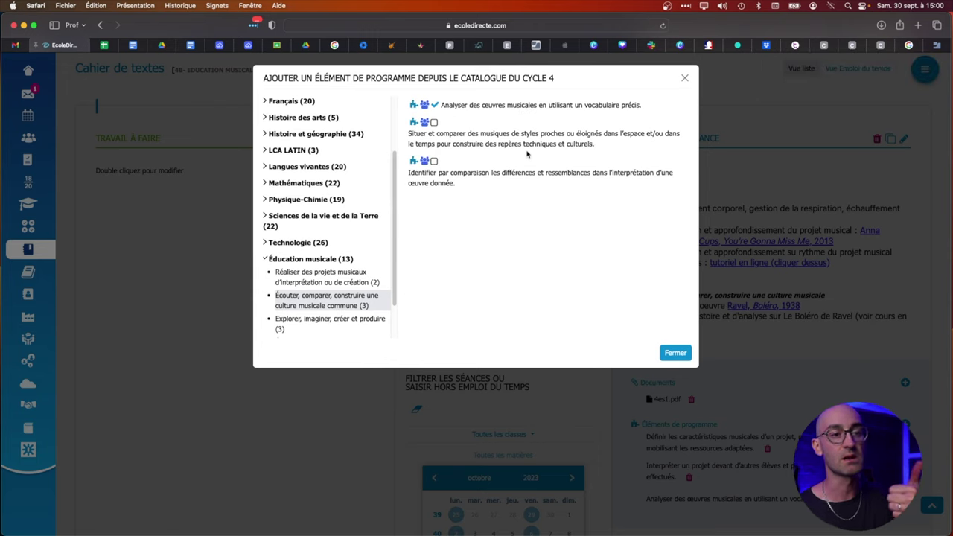
{"action": "left_click", "coordinate": [488, 138]}
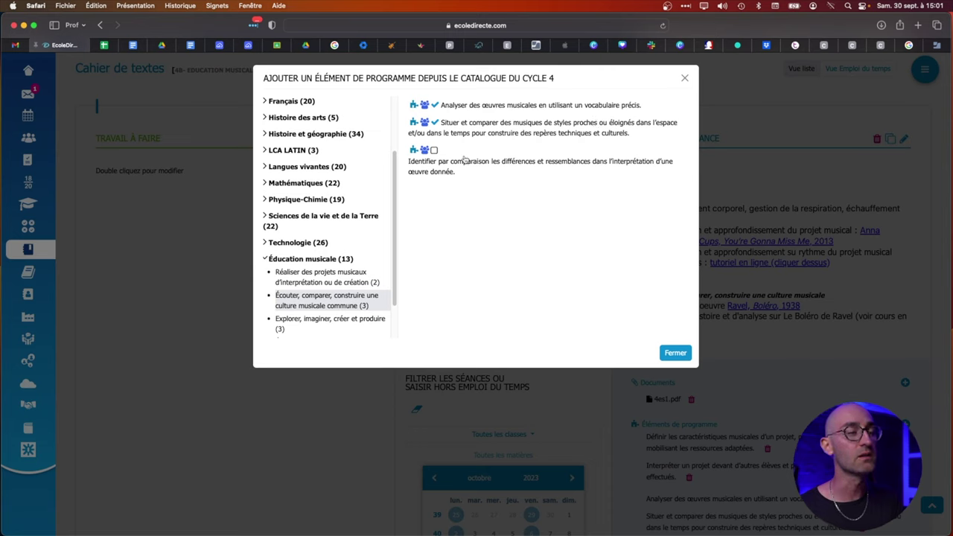
From "Échanger, partager, argumenter et débattre", add "Argumenter une critique adossée à une analyse objective" and "Distinguer les postures de créateur, d'interprète et d'auditeur"
{"action": "scroll", "coordinate": [341, 289], "scroll_direction": "down", "scroll_amount": 2}
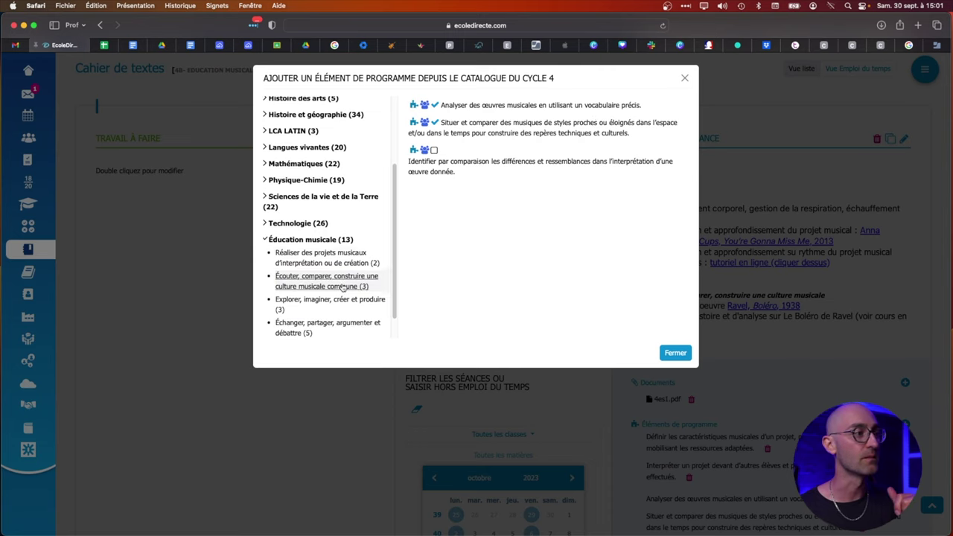
{"action": "left_click", "coordinate": [332, 292]}
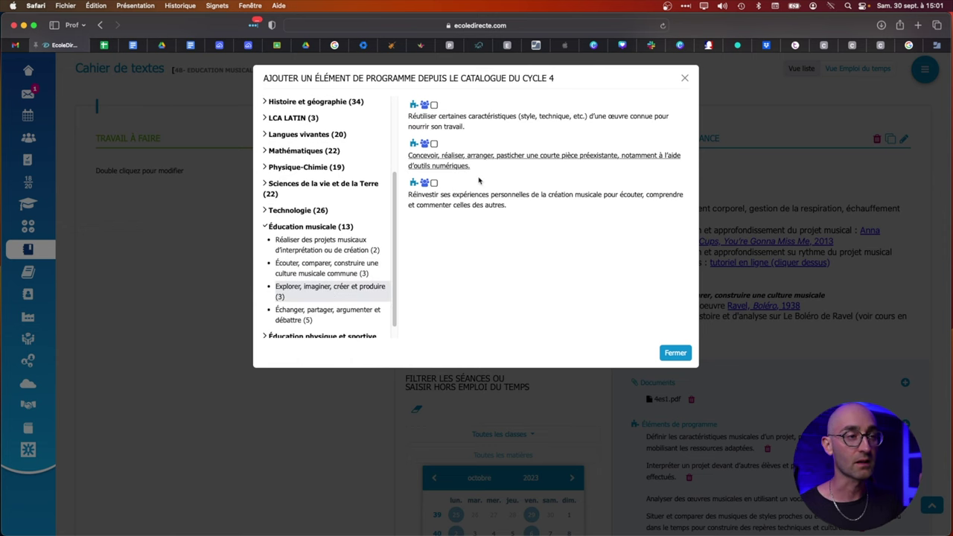
{"action": "left_click", "coordinate": [328, 315]}
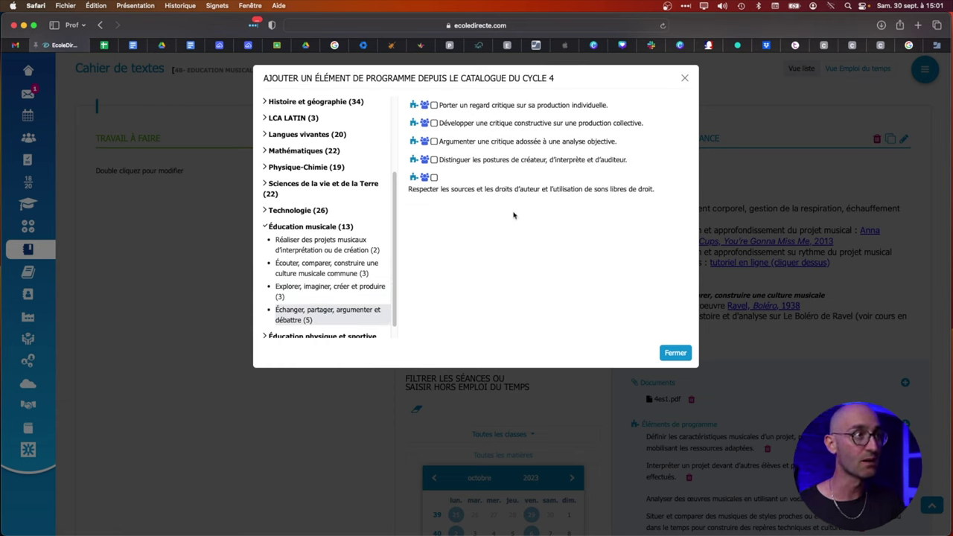
{"action": "left_click", "coordinate": [482, 146]}
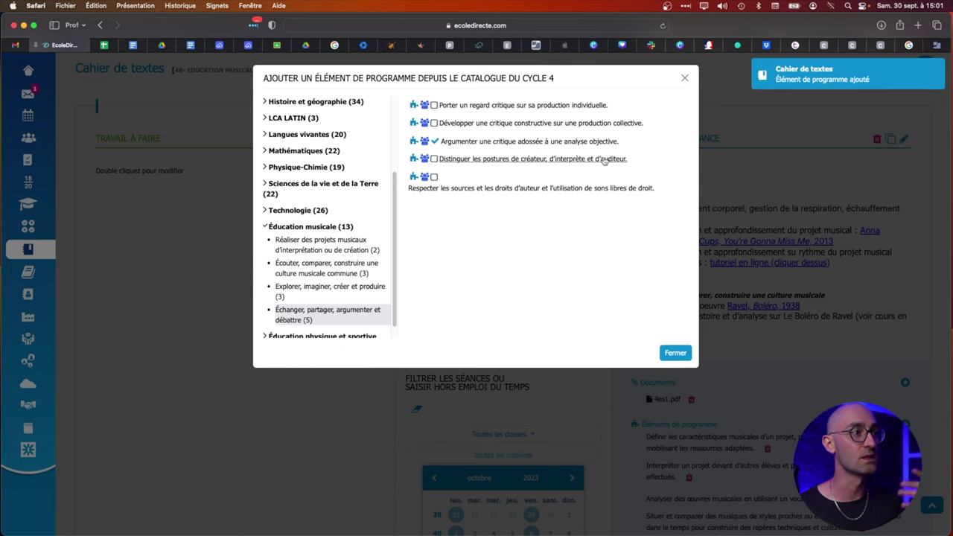
{"action": "left_click", "coordinate": [507, 164]}
{"action": "left_click", "coordinate": [678, 354]}
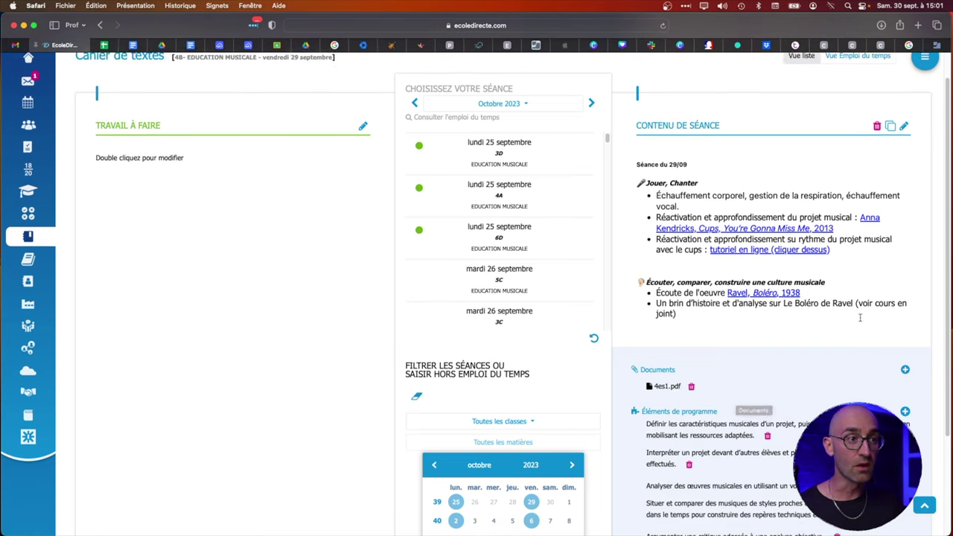
Append "/ échanger, débattre, argumenter" to the session content heading "Écouter, comparer, construire une culture musicale" and save it
{"action": "scroll", "coordinate": [867, 332], "scroll_direction": "up", "scroll_amount": 1}
{"action": "left_click", "coordinate": [904, 159]}
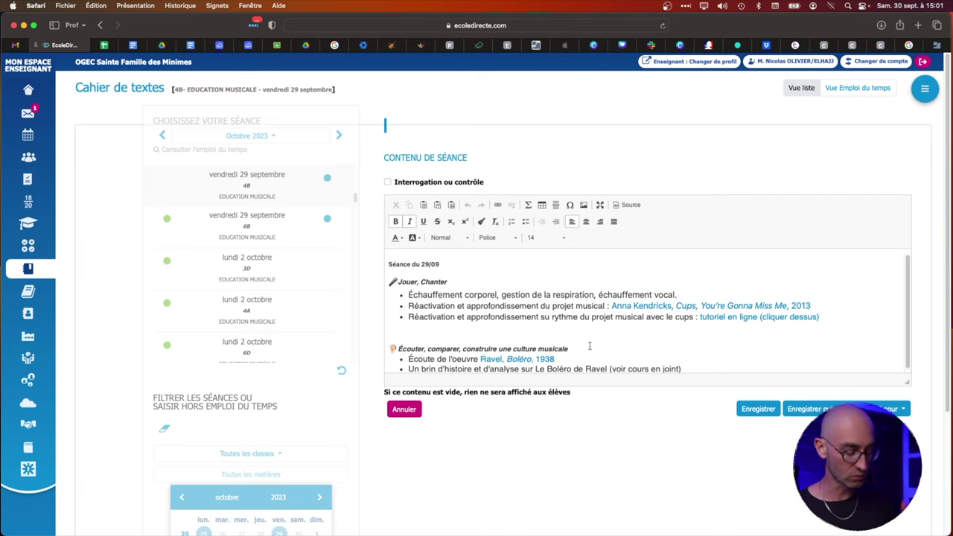
{"action": "type", "text": "/"}
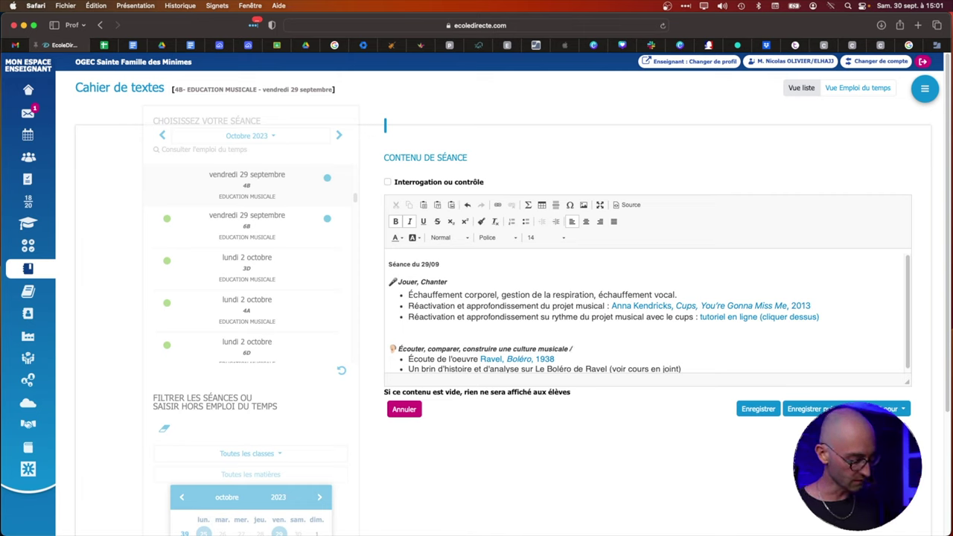
{"action": "type", "text": " échange"}
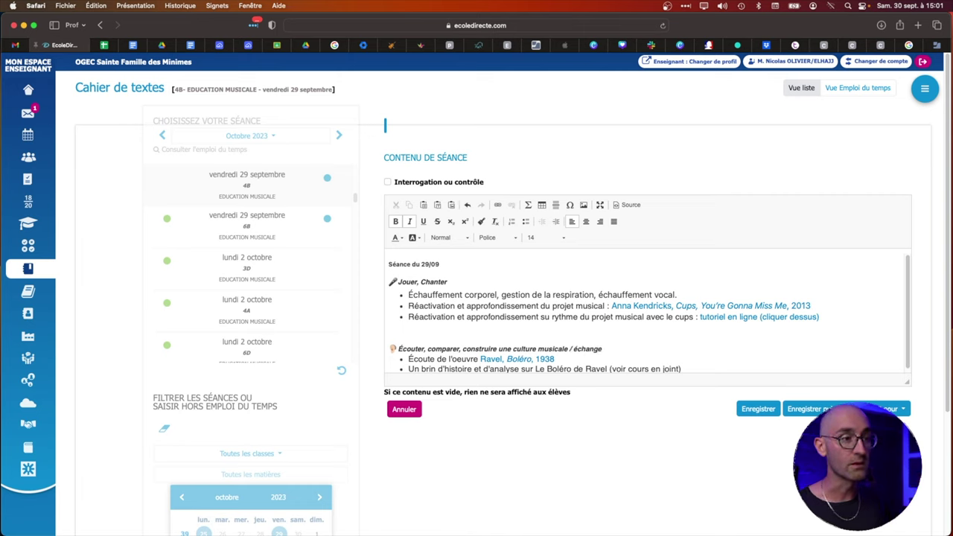
{"action": "type", "text": "r, débattre, argumenter"}
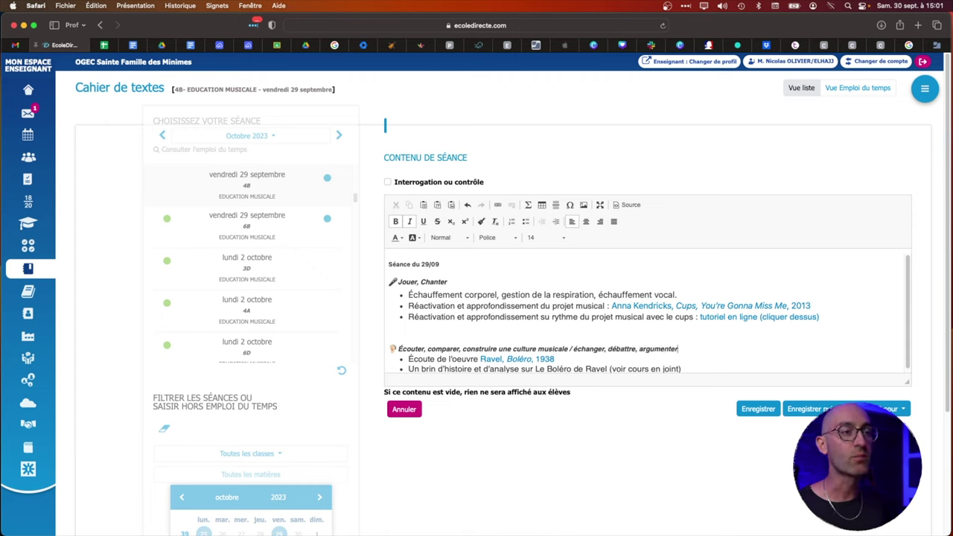
{"action": "left_click", "coordinate": [765, 410]}
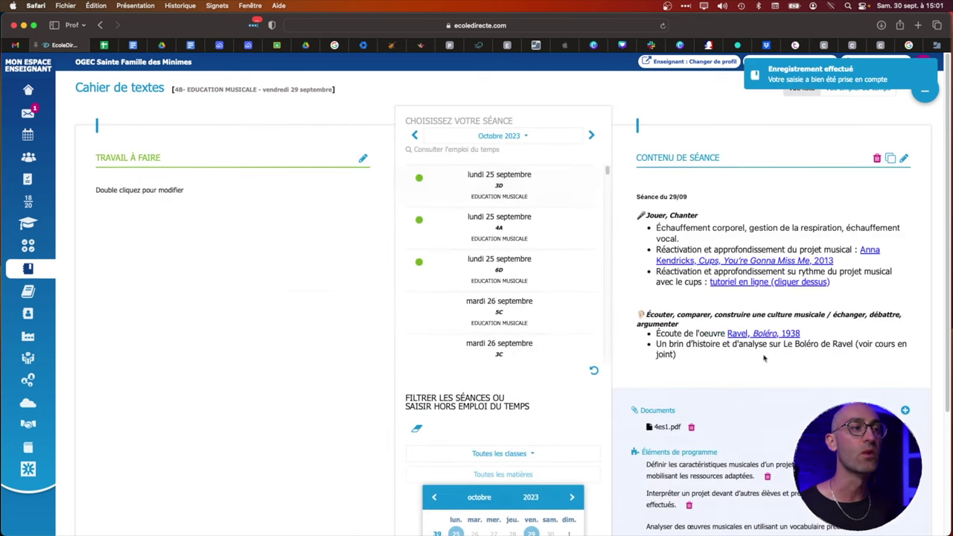
{"action": "scroll", "coordinate": [727, 389], "scroll_direction": "down", "scroll_amount": 5}
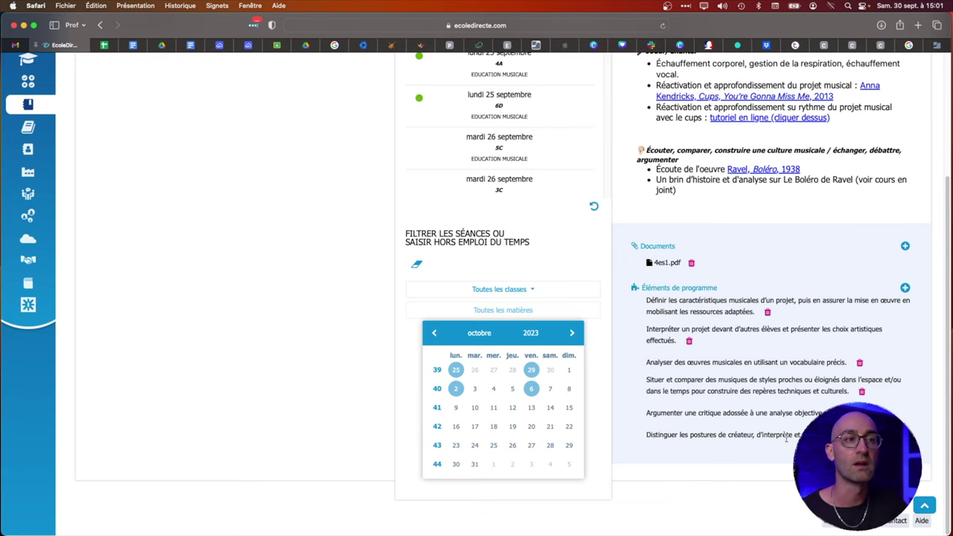
{"action": "scroll", "coordinate": [786, 440], "scroll_direction": "up", "scroll_amount": 5}
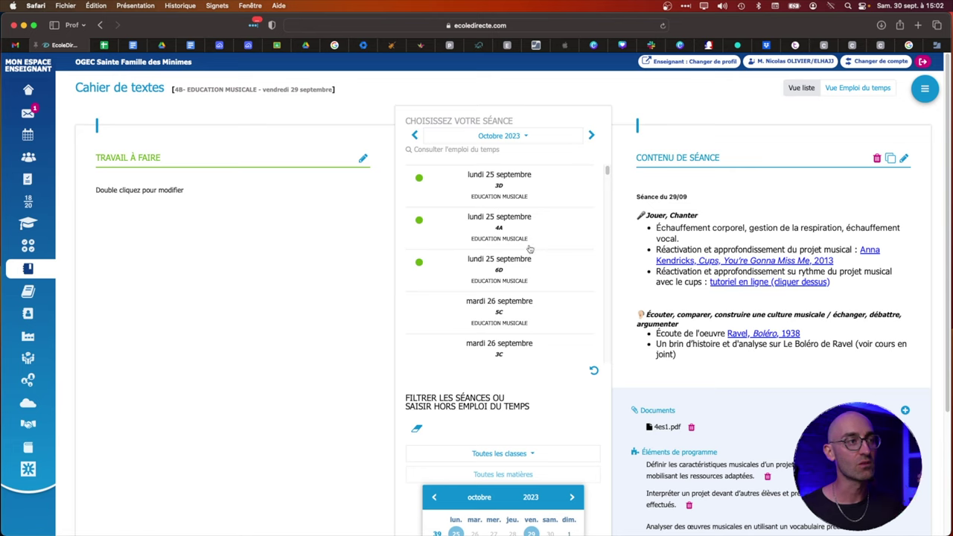
Open the 6B music session of vendredi 29 septembre to view its content
{"action": "scroll", "coordinate": [527, 269], "scroll_direction": "down", "scroll_amount": 6}
{"action": "scroll", "coordinate": [525, 292], "scroll_direction": "down", "scroll_amount": 8}
{"action": "scroll", "coordinate": [527, 292], "scroll_direction": "up", "scroll_amount": 2}
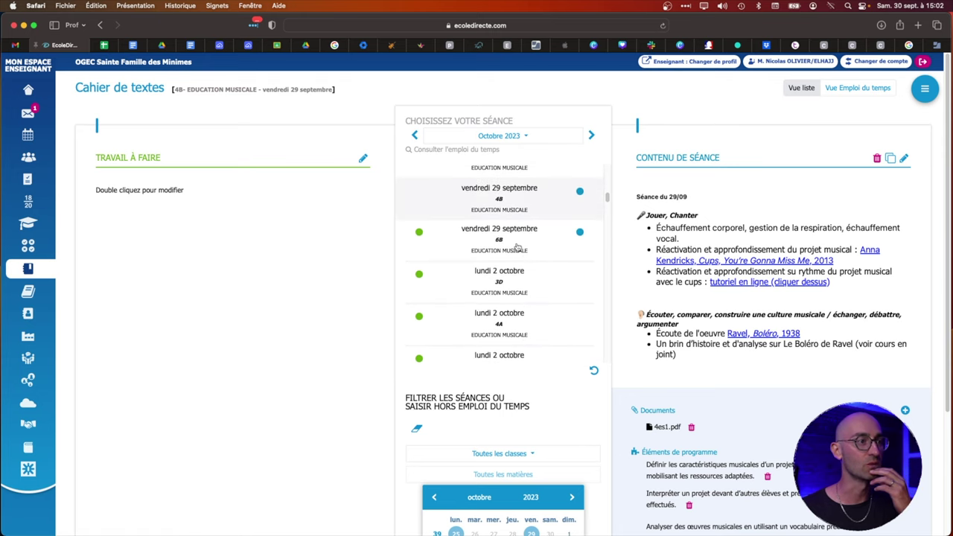
{"action": "left_click", "coordinate": [511, 245]}
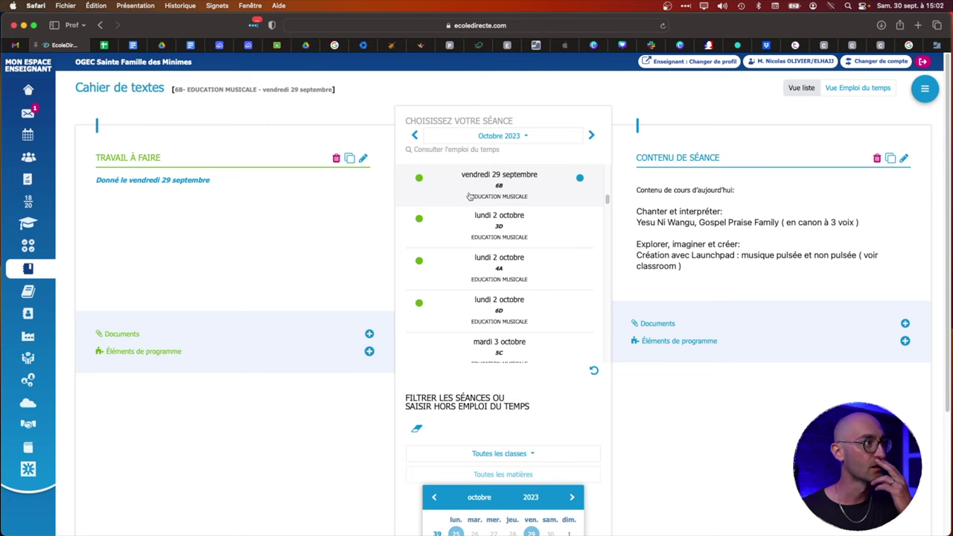
Open the homework of the 3D session of lundi 2 octobre for editing and enlarge its text area
{"action": "left_click", "coordinate": [496, 213]}
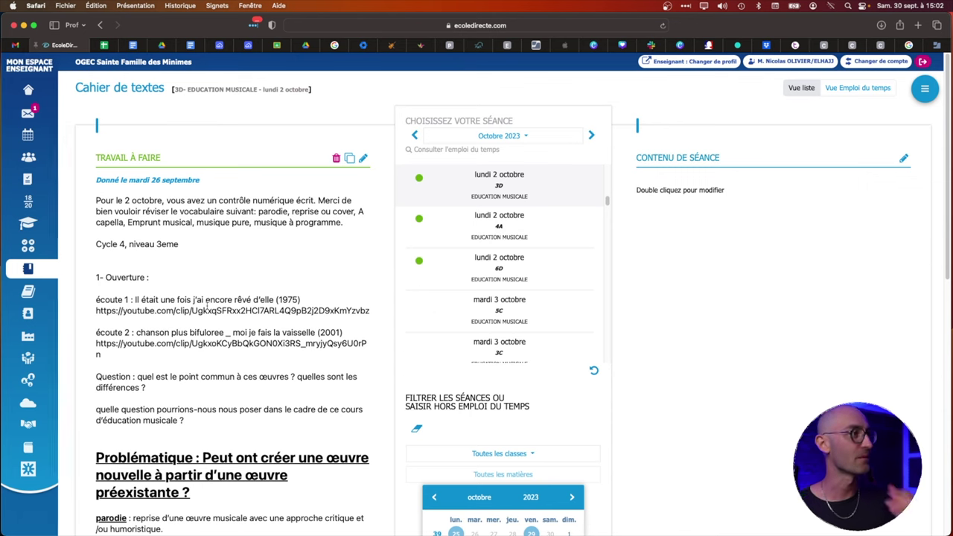
{"action": "left_click", "coordinate": [363, 158]}
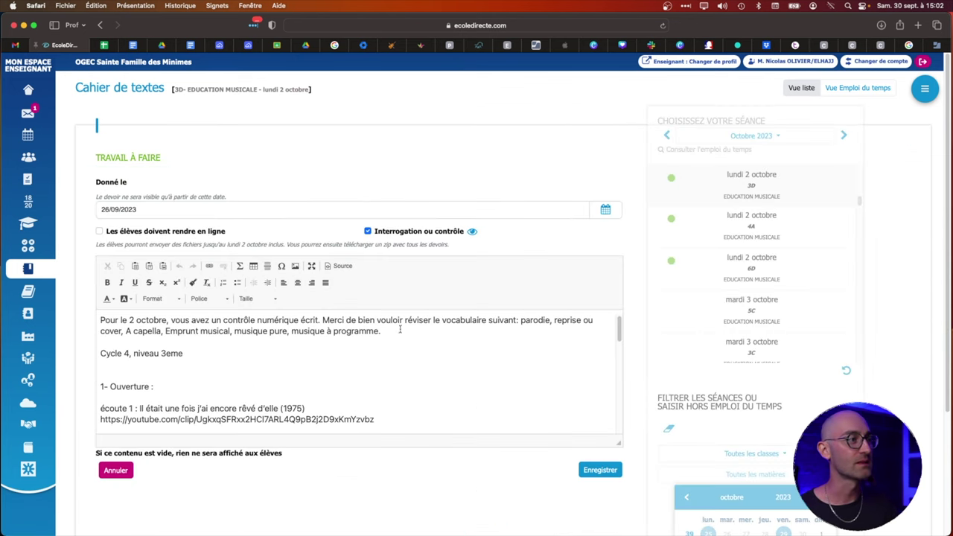
{"action": "left_click_drag", "start_coordinate": [619, 446], "coordinate": [889, 527]}
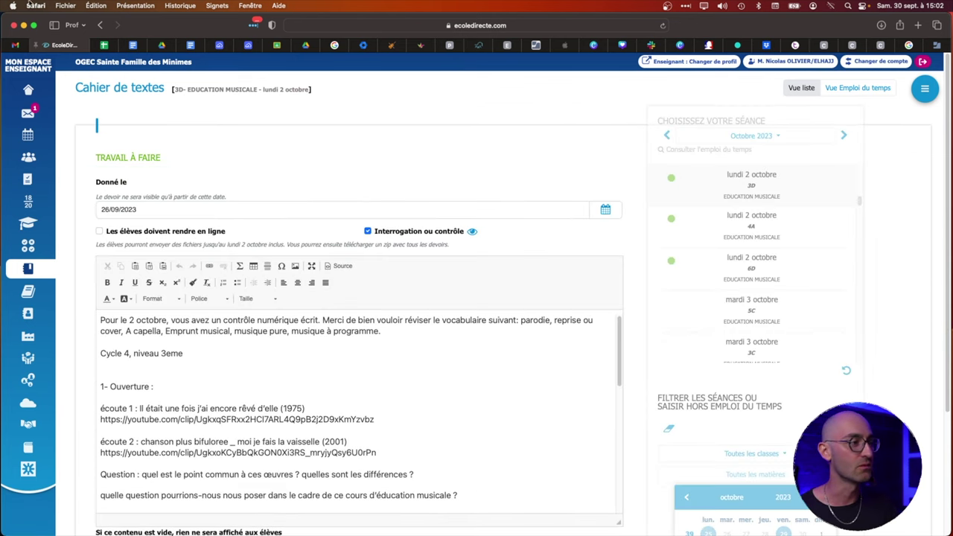
Read through the 3D homework text, from the revision instructions down to the definitions of the musical terms
{"action": "scroll", "coordinate": [534, 197], "scroll_direction": "down", "scroll_amount": 2}
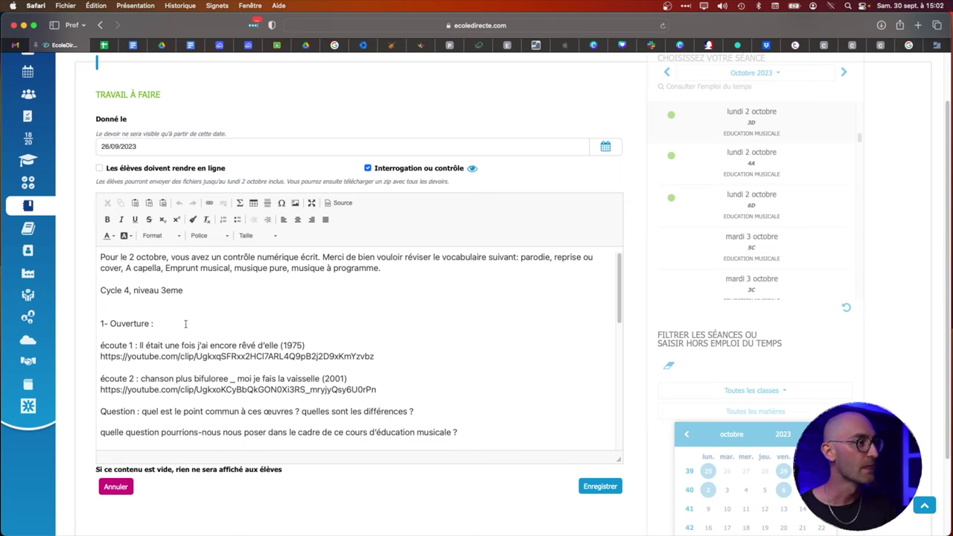
{"action": "scroll", "coordinate": [186, 324], "scroll_direction": "down", "scroll_amount": 6}
{"action": "scroll", "coordinate": [185, 324], "scroll_direction": "down", "scroll_amount": 3}
{"action": "scroll", "coordinate": [298, 387], "scroll_direction": "down", "scroll_amount": 1}
{"action": "scroll", "coordinate": [299, 387], "scroll_direction": "down", "scroll_amount": 5}
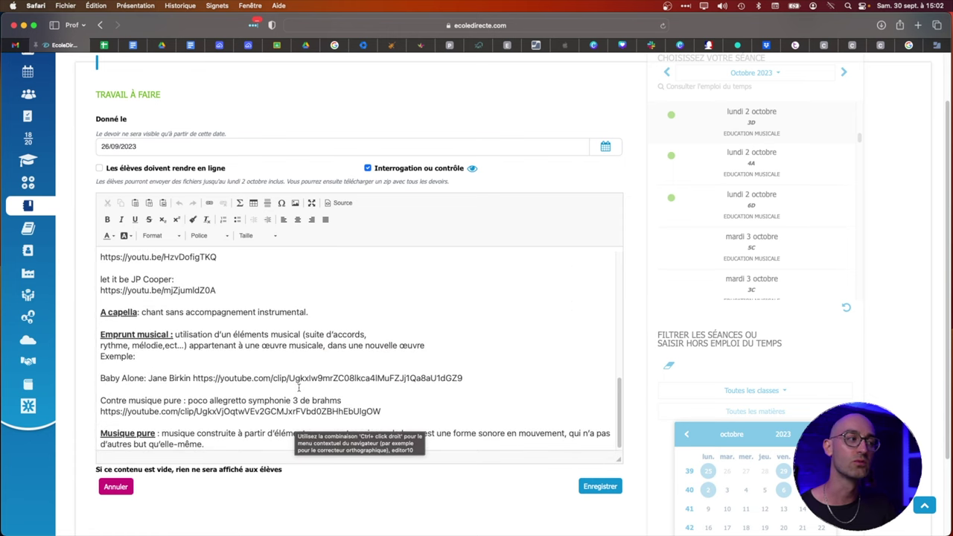
{"action": "scroll", "coordinate": [299, 388], "scroll_direction": "down", "scroll_amount": 2}
{"action": "scroll", "coordinate": [335, 396], "scroll_direction": "up", "scroll_amount": 15}
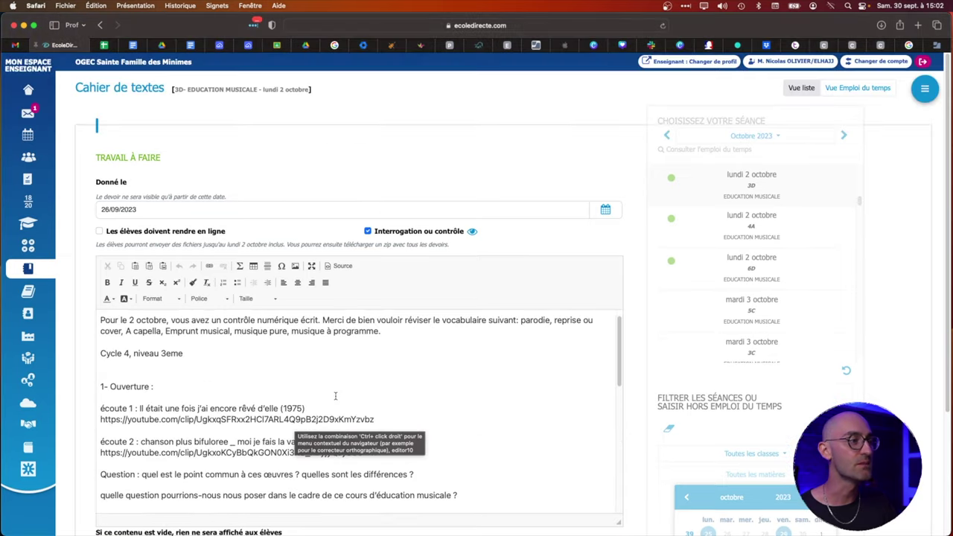
Copy the entire 3D homework text, switching briefly to Notes and back to Safari
{"action": "left_click", "coordinate": [303, 377]}
{"action": "key", "text": "super+a"}
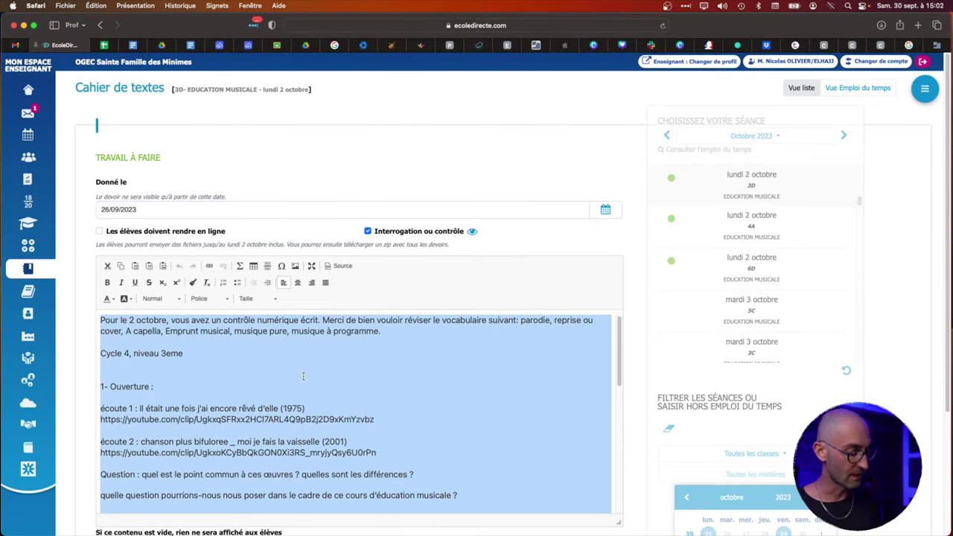
{"action": "key", "text": "super+c"}
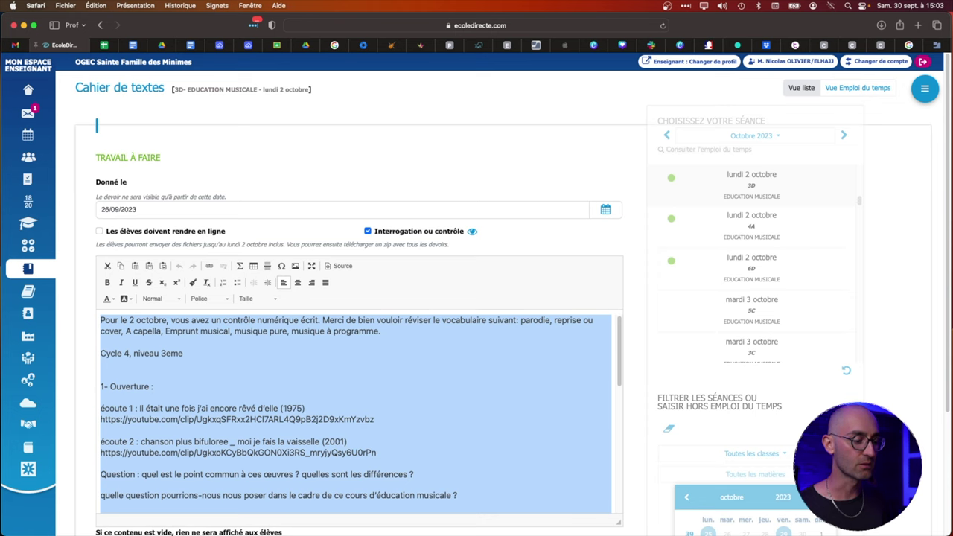
{"action": "key", "text": "super+Tab"}
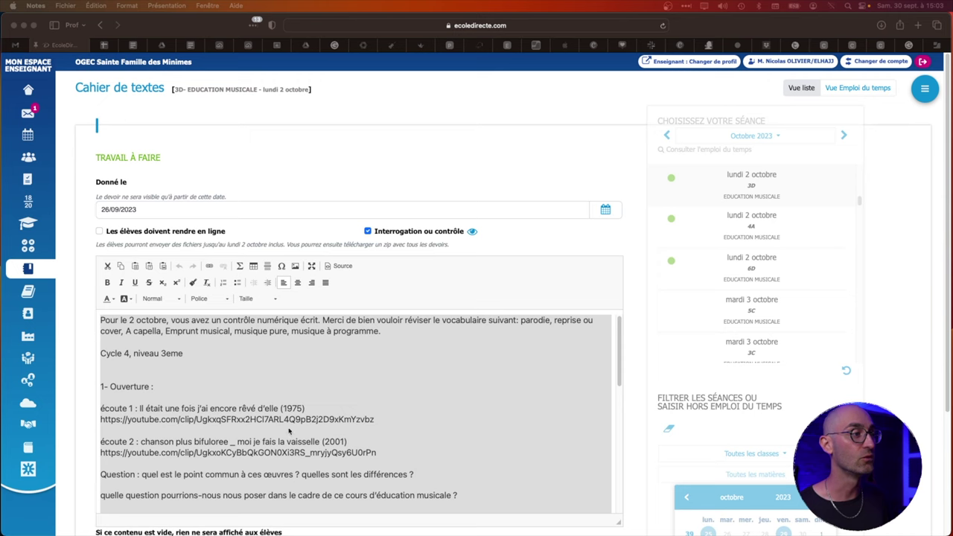
{"action": "key", "text": "super+Tab"}
Split the opening sentence after "Pour le 2 octobre", removing the comma and starting the new paragraph with "Vous"
{"action": "left_click", "coordinate": [327, 383]}
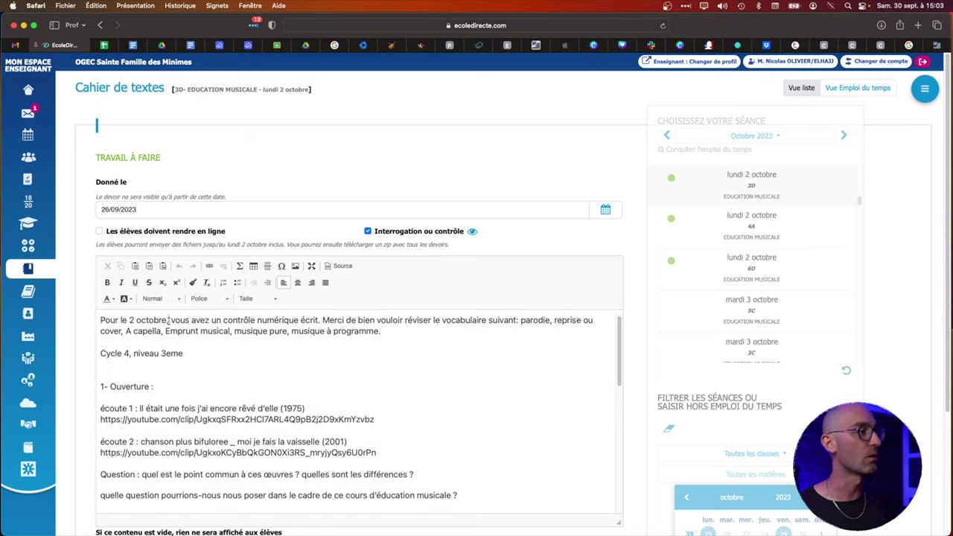
{"action": "key", "text": "BackSpace"}
{"action": "key", "text": "Return"}
{"action": "key", "text": "Return"}
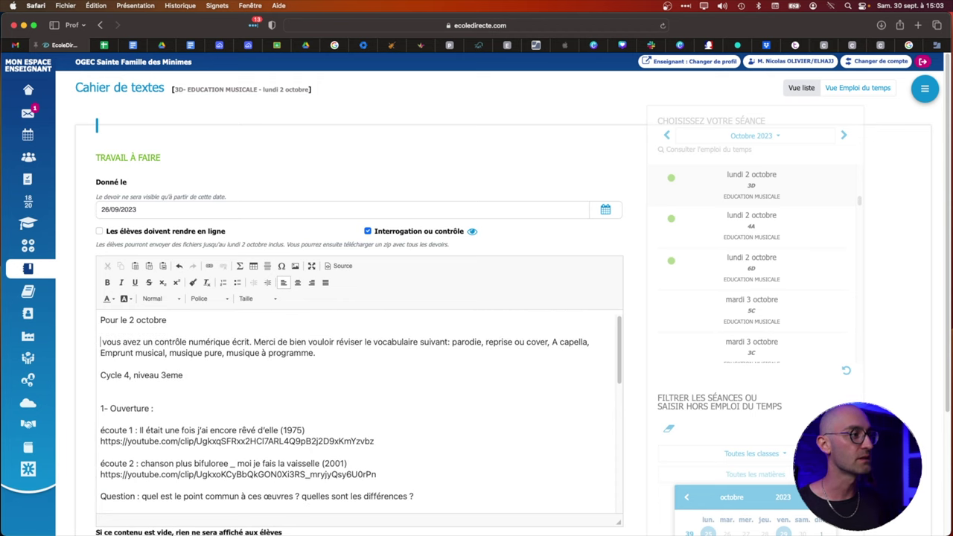
{"action": "key", "text": "Delete"}
{"action": "type", "text": "V"}
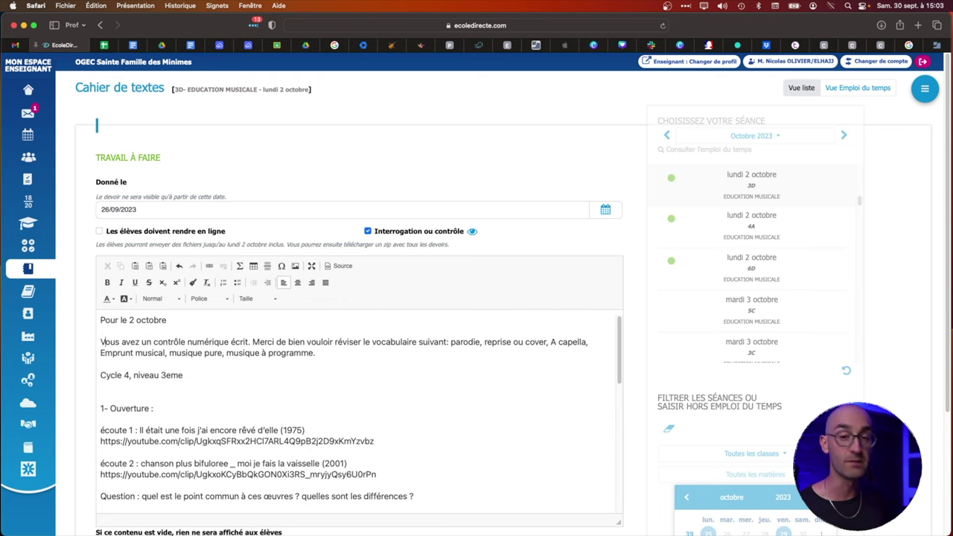
Format the line "Pour le 2 octobre" in bold with font size 12
{"action": "left_click_drag", "start_coordinate": [167, 320], "coordinate": [84, 316]}
{"action": "key", "text": "super+b"}
{"action": "left_click", "coordinate": [249, 300]}
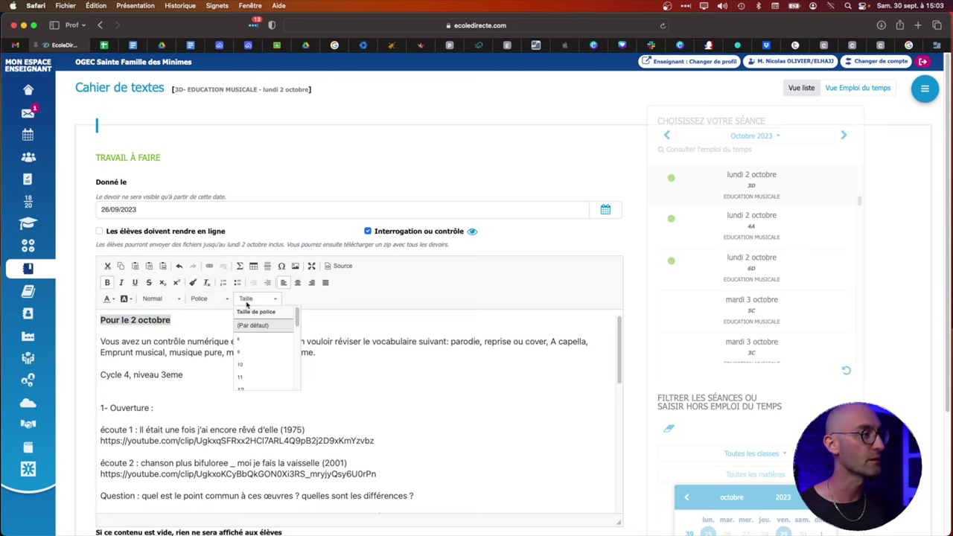
{"action": "left_click", "coordinate": [248, 364]}
{"action": "left_click", "coordinate": [250, 300]}
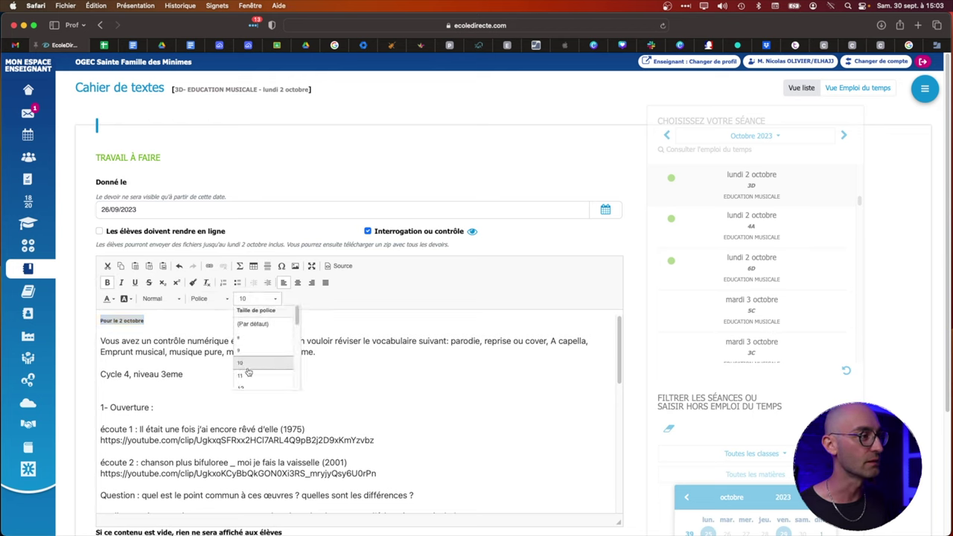
{"action": "left_click", "coordinate": [249, 385]}
{"action": "left_click", "coordinate": [160, 325]}
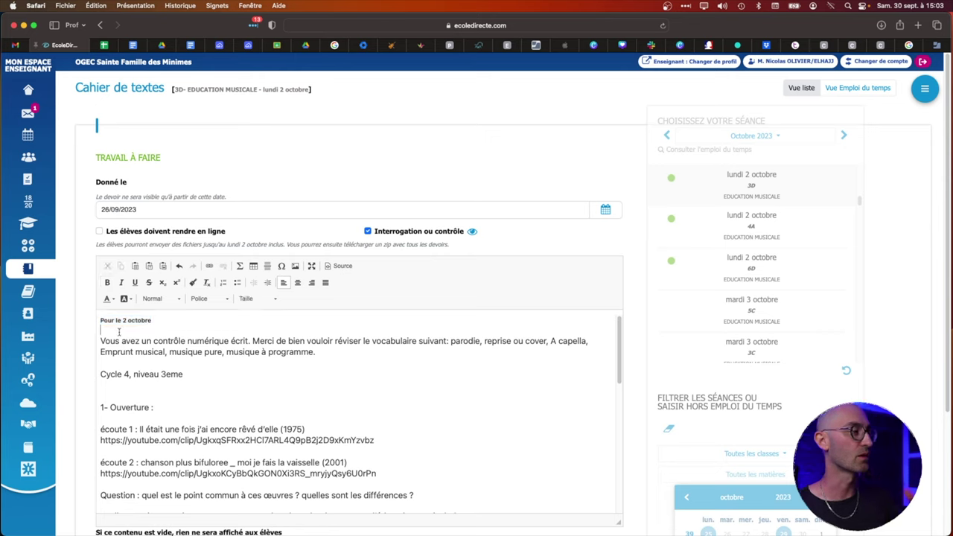
{"action": "scroll", "coordinate": [119, 340], "scroll_direction": "down", "scroll_amount": 1}
{"action": "scroll", "coordinate": [119, 341], "scroll_direction": "up", "scroll_amount": 1}
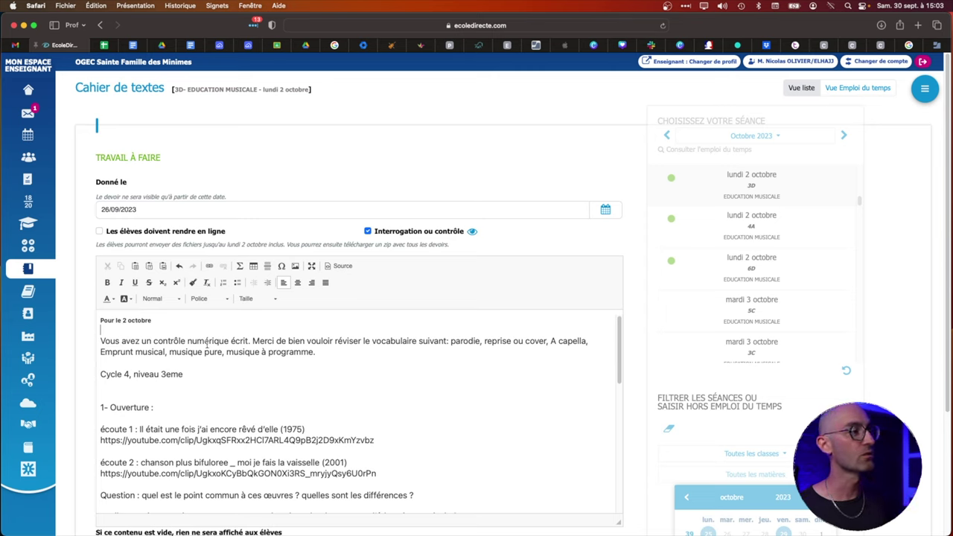
Replace "Vous avez un contrôle numérique écrit" with "Évaluation"
{"action": "left_click_drag", "start_coordinate": [248, 340], "coordinate": [99, 341]}
{"action": "key", "text": "Caps_Lock"}
{"action": "type", "text": "É"}
{"action": "key", "text": "Caps_Lock"}
{"action": "type", "text": "valuation"}
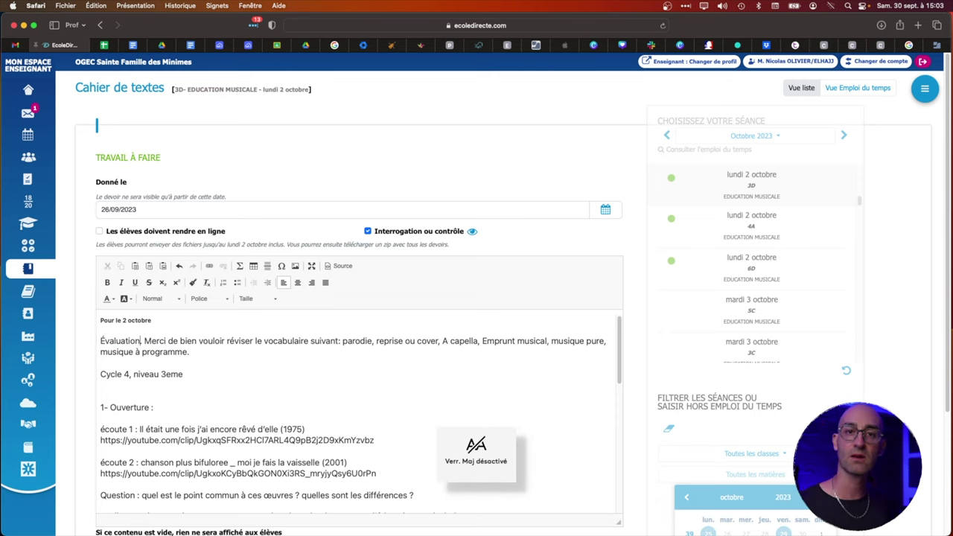
{"action": "type", "text": "."}
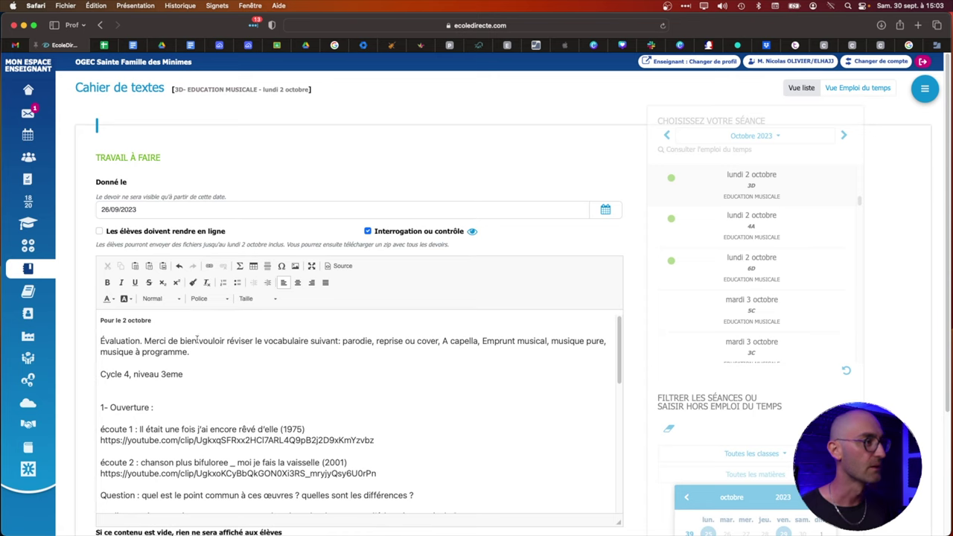
{"action": "key", "text": "BackSpace"}
{"action": "type", "text": ":"}
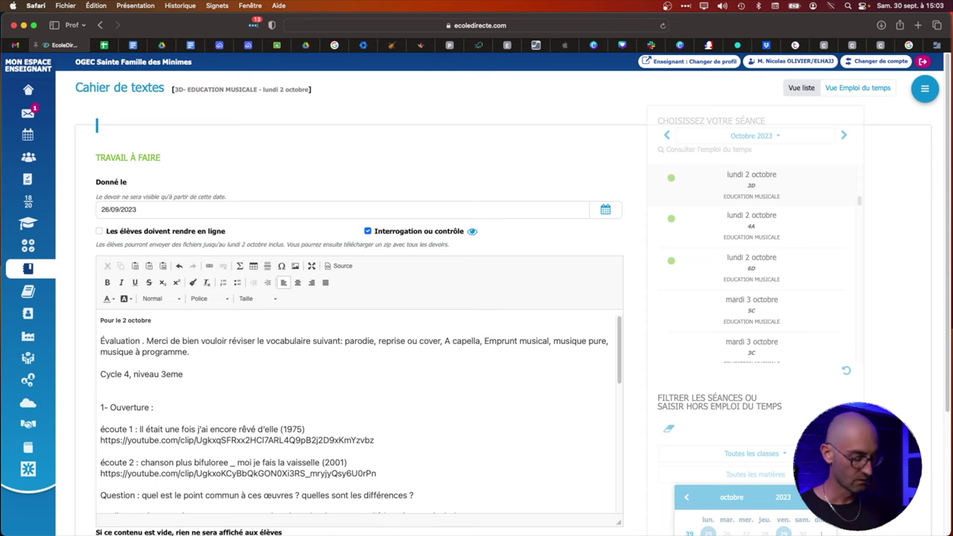
Continue the sentence with "sur le vocabulaire suivant :" and delete "Merci de bien vouloir réviser le vocabulaire suivant:"
{"action": "type", "text": " sur le"}
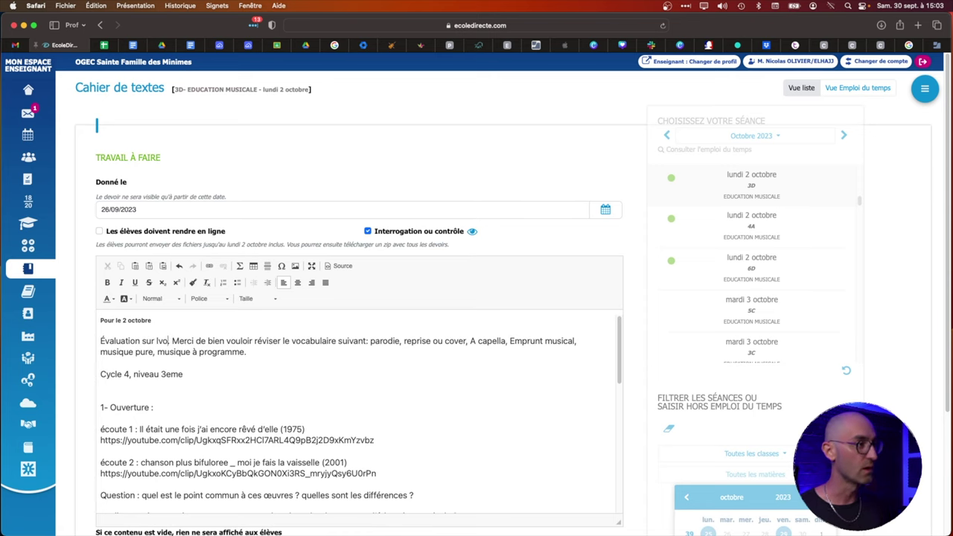
{"action": "type", "text": " vocal"}
{"action": "key", "text": "BackSpace"}
{"action": "type", "text": "bulaire suivan"}
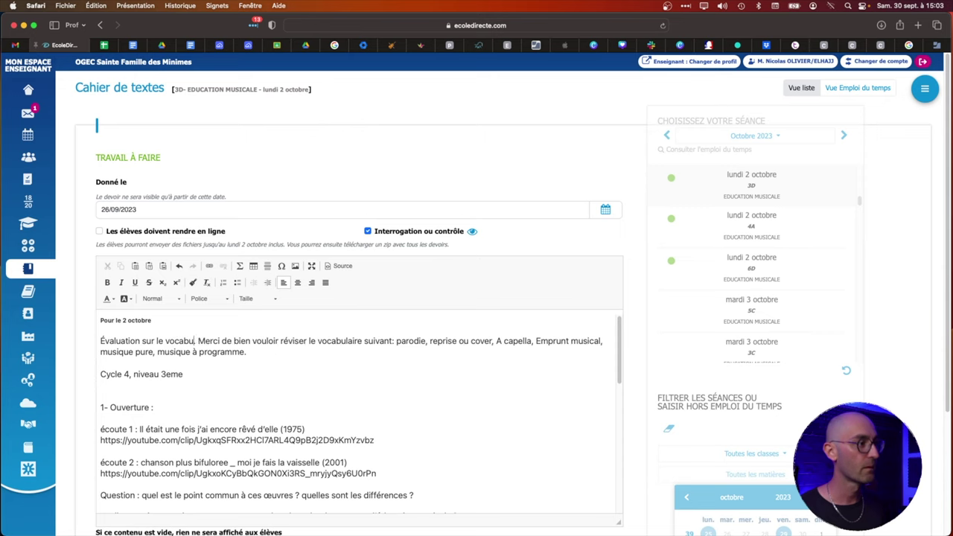
{"action": "type", "text": "t "}
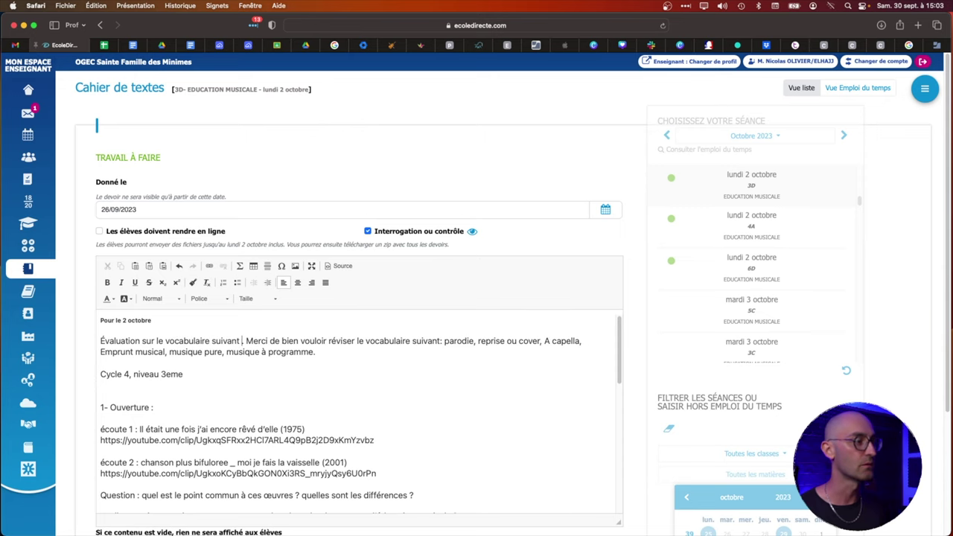
{"action": "type", "text": ":"}
{"action": "left_click_drag", "start_coordinate": [250, 341], "coordinate": [457, 353]}
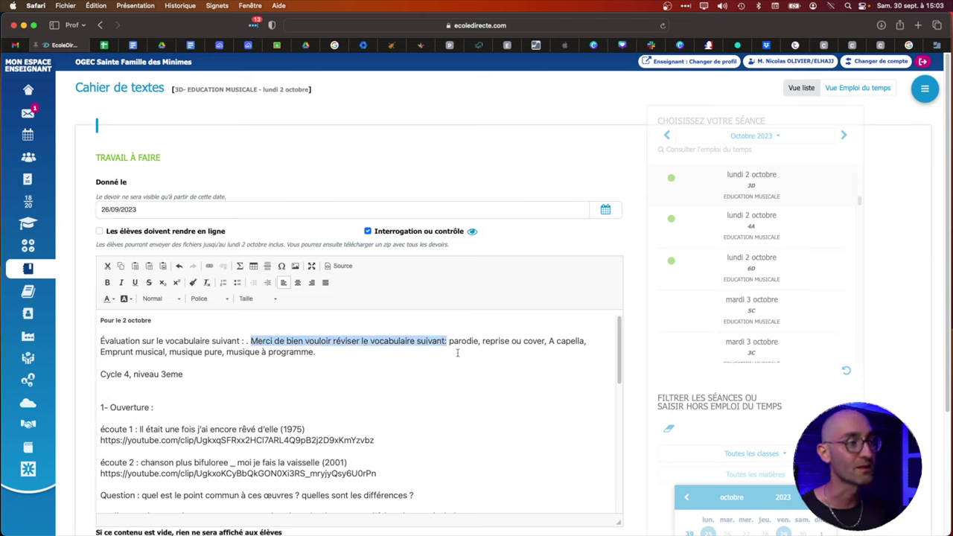
{"action": "key", "text": "BackSpace"}
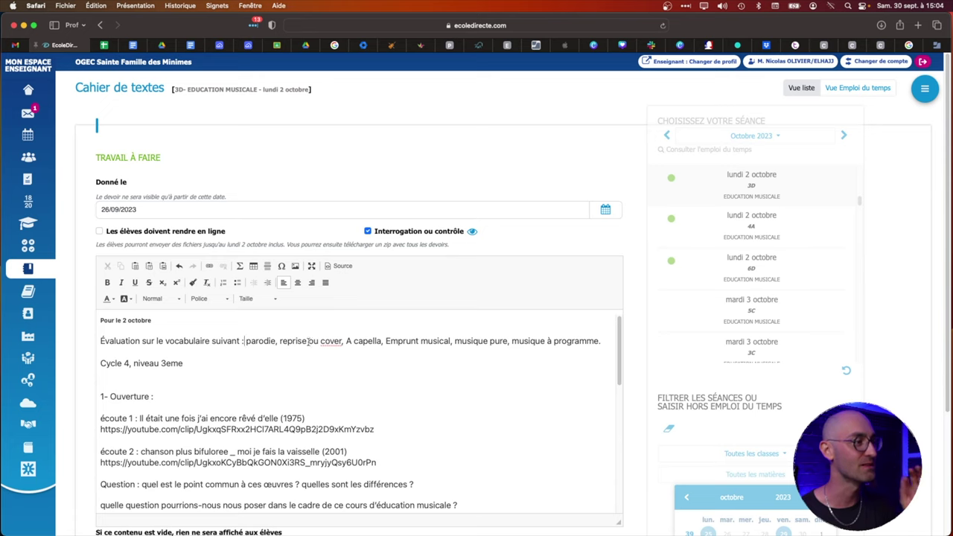
Italicize the terms "cover" and "A capella" in the vocabulary sentence
{"action": "double_click", "coordinate": [333, 342]}
{"action": "left_click_drag", "start_coordinate": [382, 341], "coordinate": [347, 341]}
{"action": "key", "text": "super+i"}
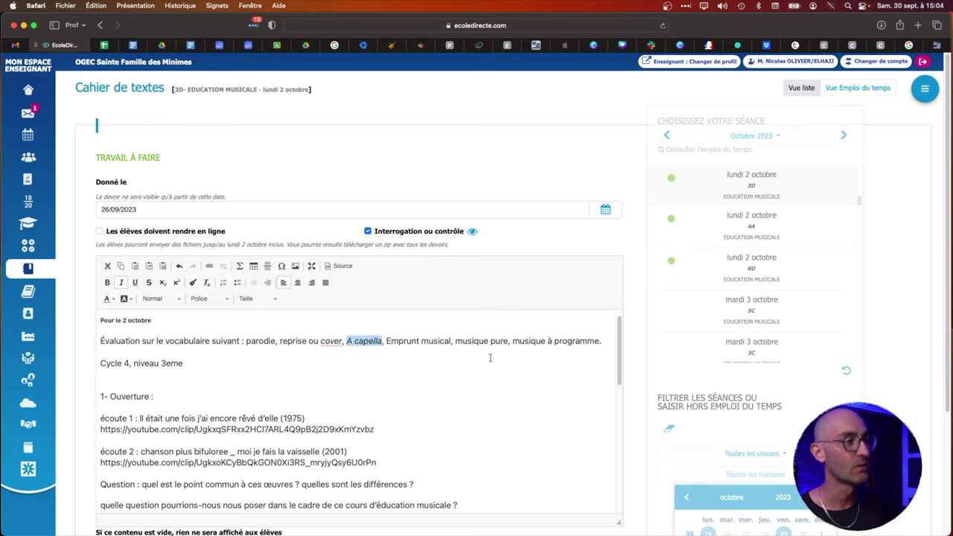
Add "(voir définitions en joint)." after "musique à programme" and make the initial of "emprunt musical" lowercase
{"action": "left_click", "coordinate": [600, 341]}
{"action": "type", "text": "(v"}
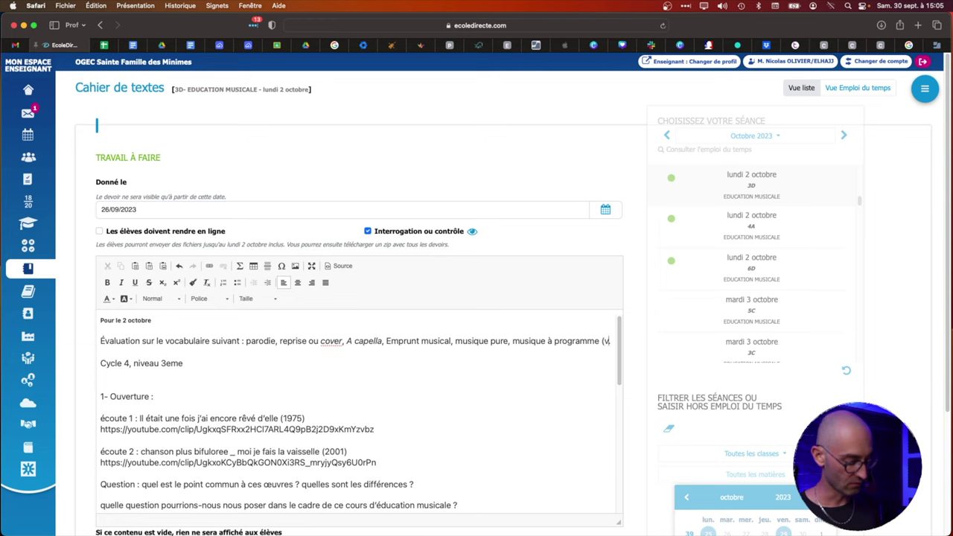
{"action": "type", "text": "oir définitions en joint)."}
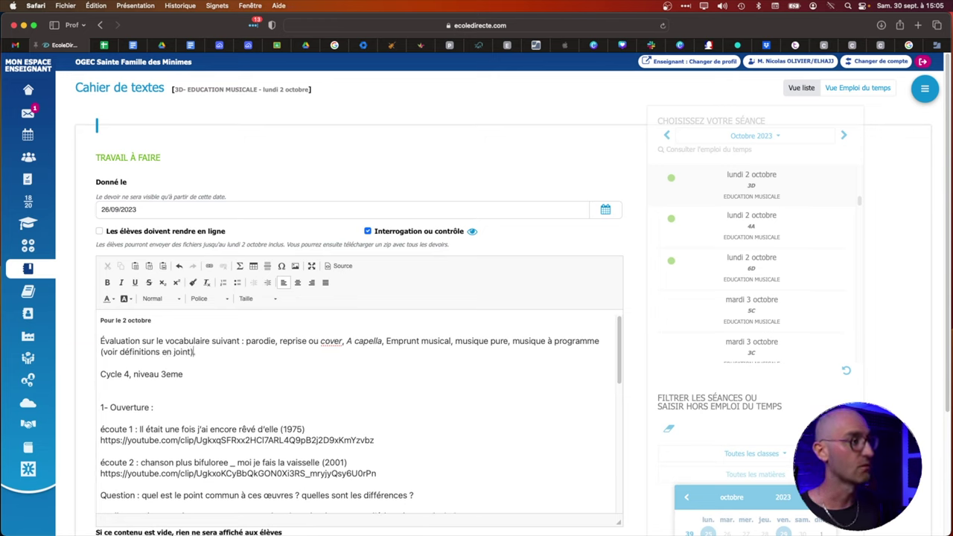
{"action": "left_click", "coordinate": [392, 341]}
{"action": "key", "text": "BackSpace"}
{"action": "type", "text": "e"}
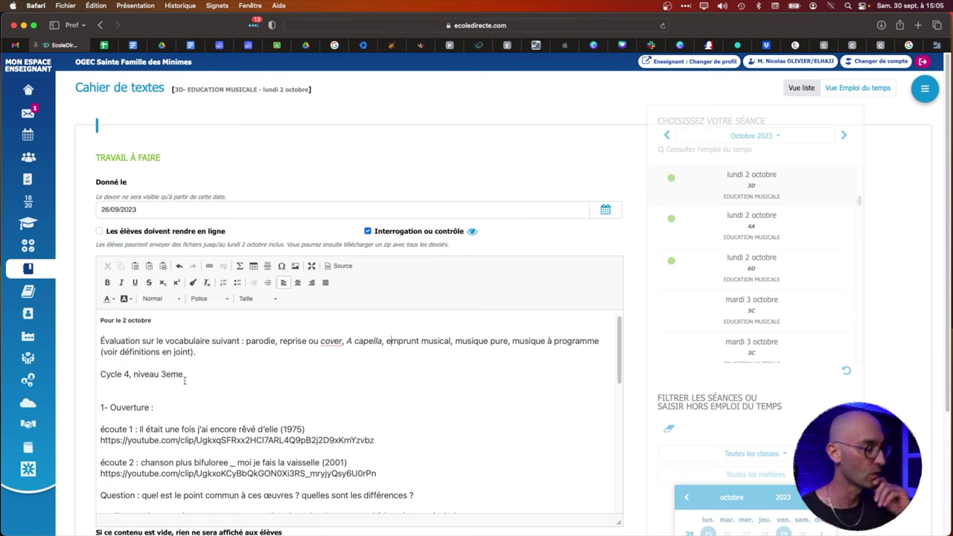
Delete the line "Cycle 4, niveau 3eme" and the blank space following it
{"action": "left_click_drag", "start_coordinate": [100, 374], "coordinate": [187, 375]}
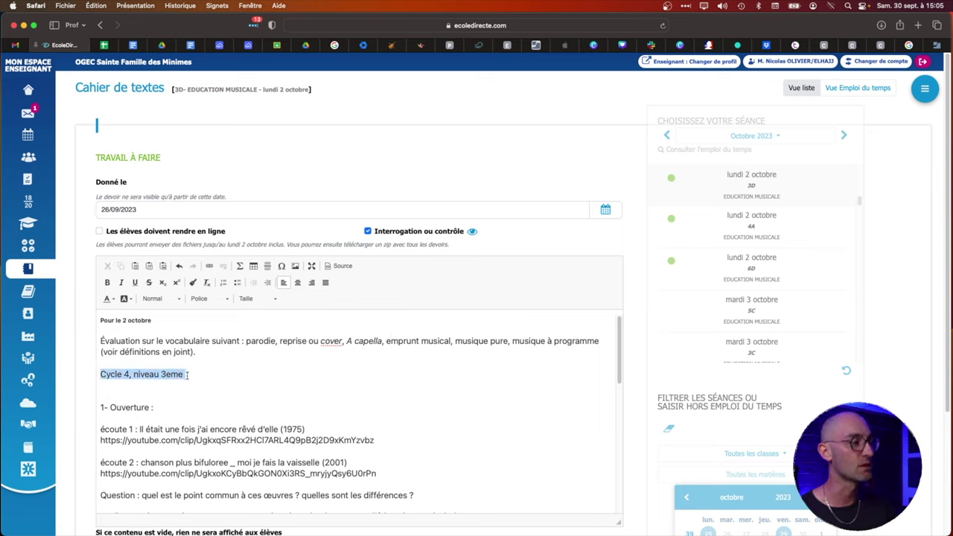
{"action": "key", "text": "Delete"}
{"action": "key", "text": "Delete"}
{"action": "key", "text": "Delete"}
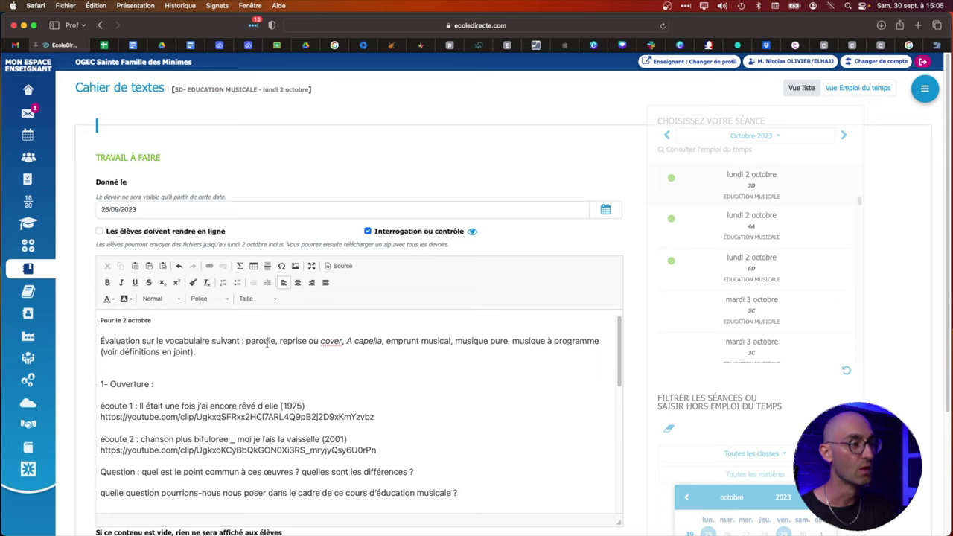
Delete the homework content from "1- Ouverture :" down to just before the "parodie" definition
{"action": "scroll", "coordinate": [165, 368], "scroll_direction": "down", "scroll_amount": 1}
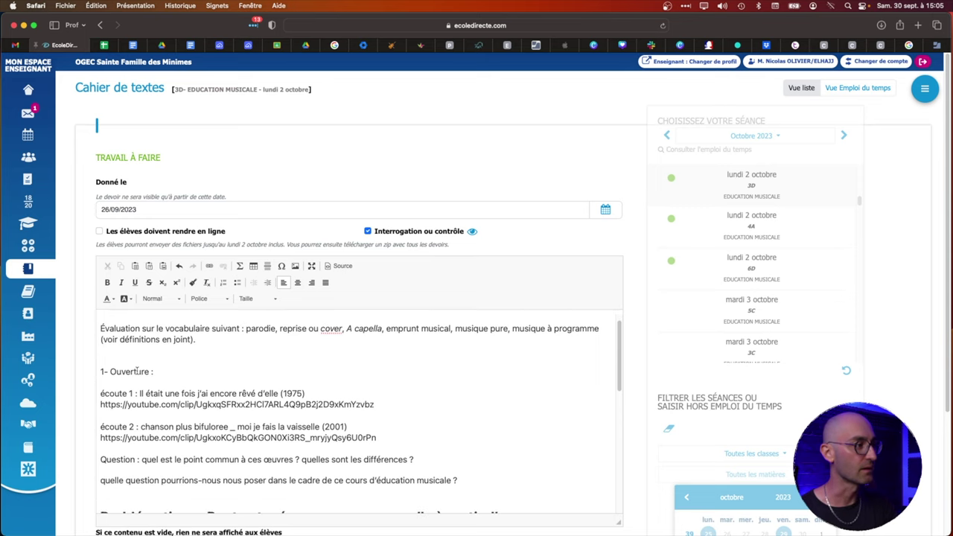
{"action": "left_click_drag", "start_coordinate": [99, 370], "coordinate": [434, 388]}
{"action": "key", "text": "BackSpace"}
{"action": "scroll", "coordinate": [385, 381], "scroll_direction": "up", "scroll_amount": 3}
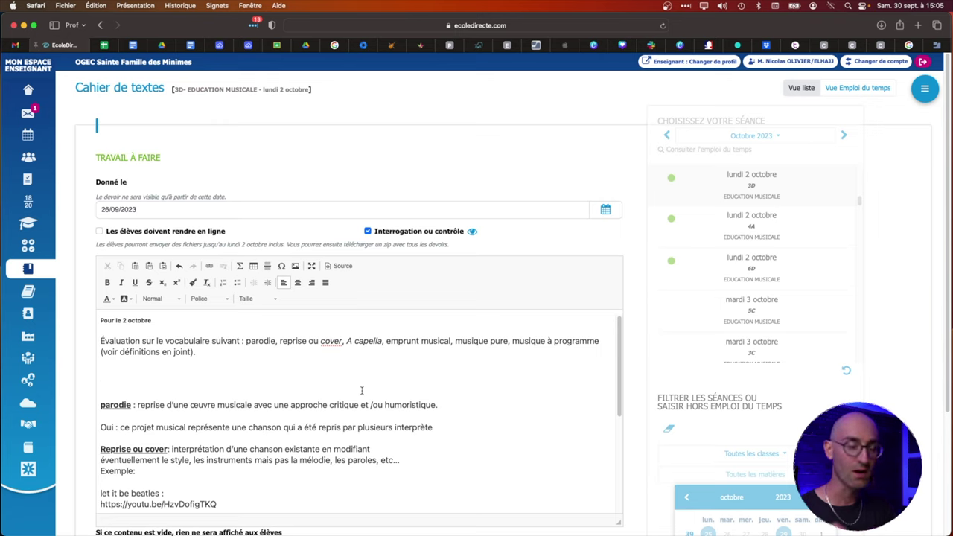
Delete all the term definitions and examples below the vocabulary sentence, along with the leftover blank lines
{"action": "scroll", "coordinate": [129, 392], "scroll_direction": "down", "scroll_amount": 1}
{"action": "scroll", "coordinate": [129, 392], "scroll_direction": "down", "scroll_amount": 5}
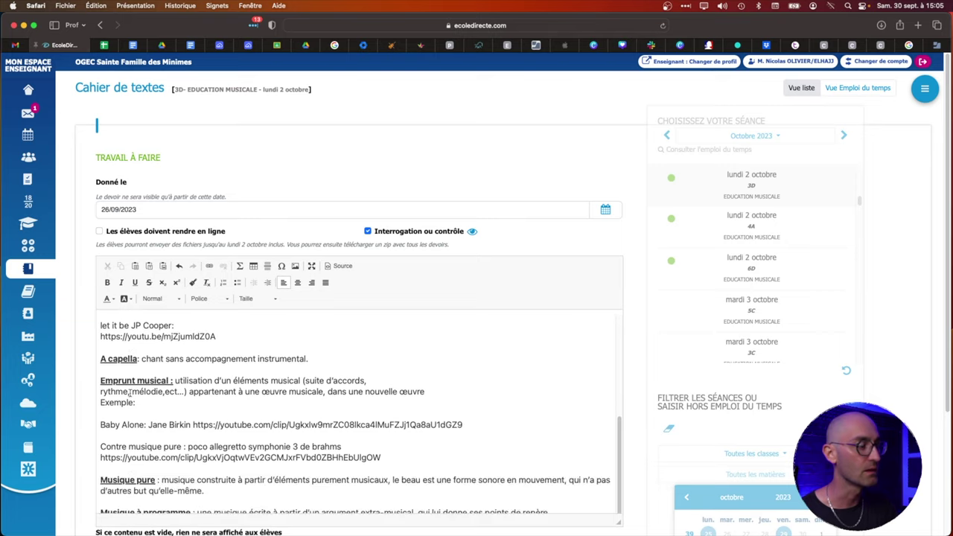
{"action": "scroll", "coordinate": [129, 392], "scroll_direction": "down", "scroll_amount": 2}
{"action": "scroll", "coordinate": [126, 383], "scroll_direction": "up", "scroll_amount": 8}
{"action": "left_click_drag", "start_coordinate": [122, 370], "coordinate": [262, 464]}
{"action": "key", "text": "BackSpace"}
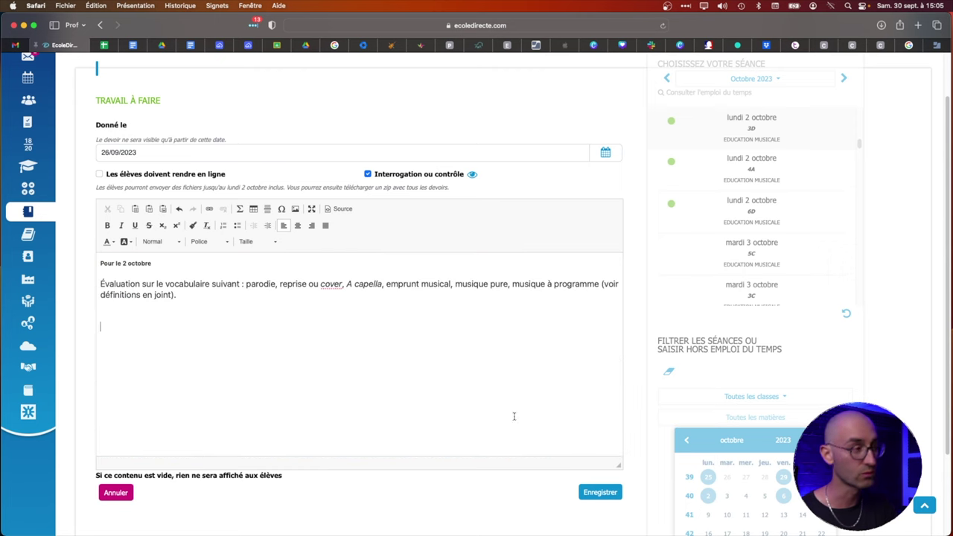
{"action": "scroll", "coordinate": [393, 394], "scroll_direction": "up", "scroll_amount": 1}
{"action": "left_click_drag", "start_coordinate": [126, 342], "coordinate": [128, 368]}
{"action": "key", "text": "BackSpace"}
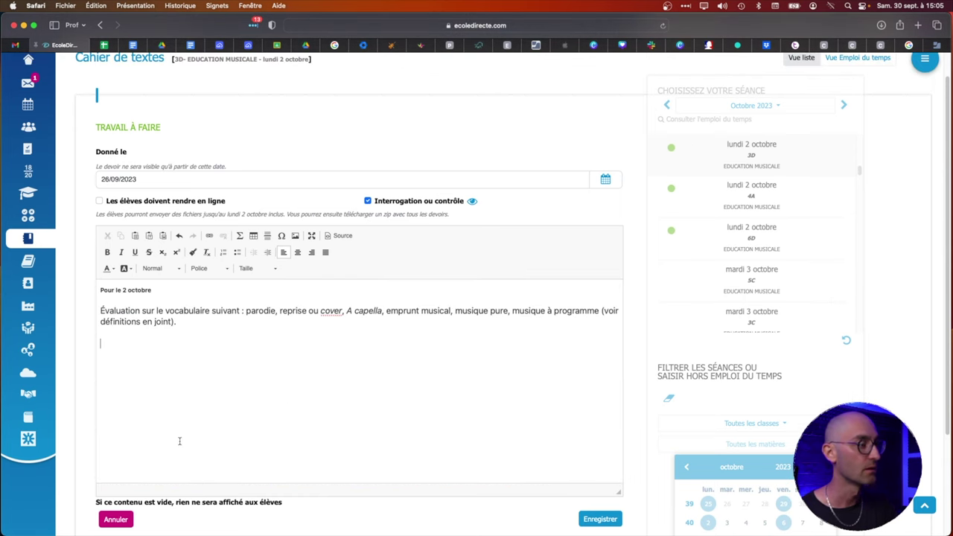
{"action": "key", "text": "BackSpace"}
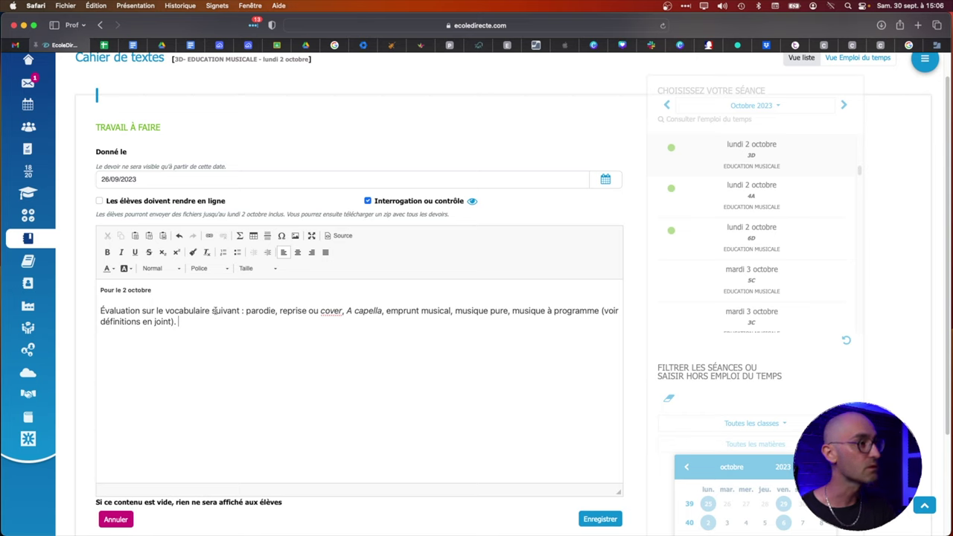
Turn the terms after "Évaluation sur le vocabulaire suivant :" into a bulleted list, with "parodie," alone as the first item
{"action": "left_click", "coordinate": [248, 313]}
{"action": "key", "text": "BackSpace"}
{"action": "key", "text": "Return"}
{"action": "left_click", "coordinate": [237, 253]}
{"action": "left_click", "coordinate": [154, 322]}
{"action": "key", "text": "Return"}
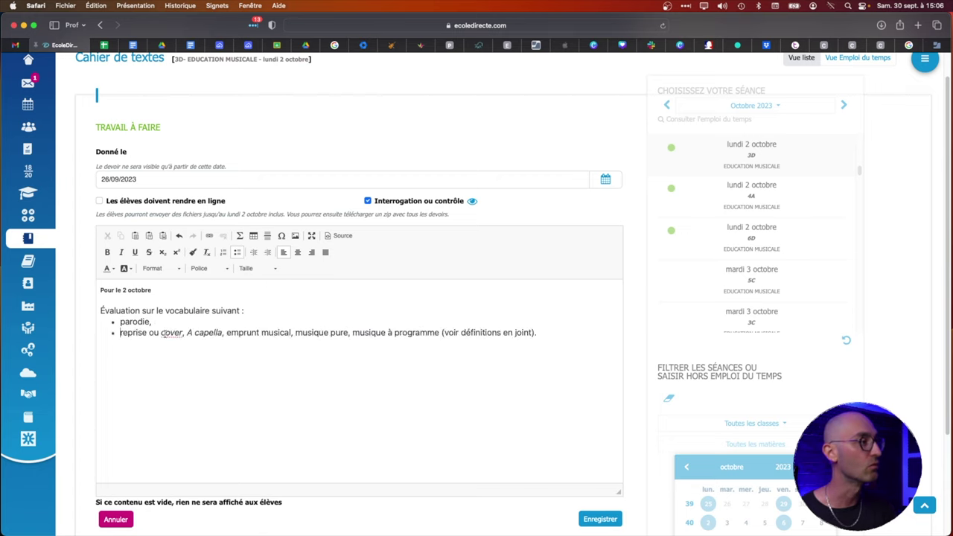
Split the remaining terms into separate bullets: "reprise ou cover", "A capella", "emprunt musical", "musique pure" and "musique à programme"
{"action": "left_click", "coordinate": [187, 333]}
{"action": "key", "text": "Return"}
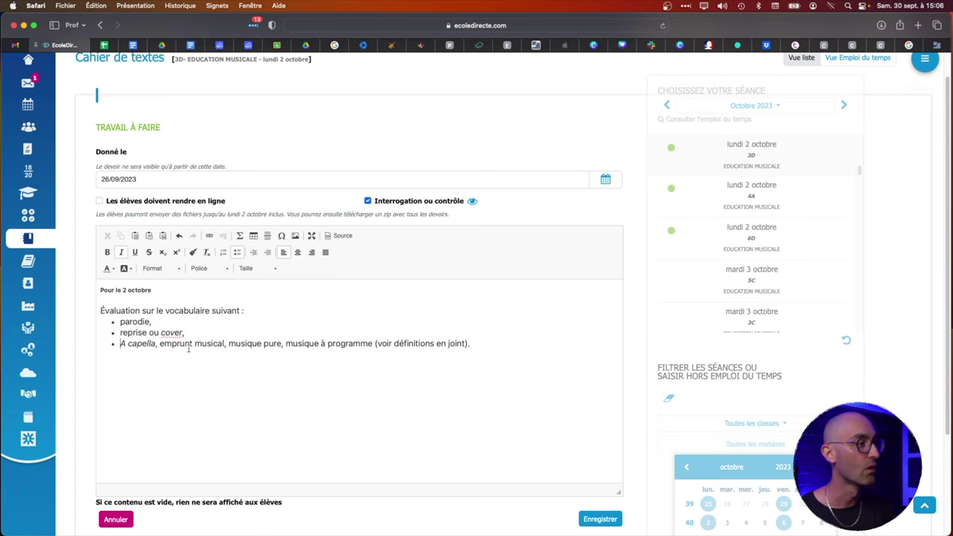
{"action": "left_click", "coordinate": [160, 344]}
{"action": "key", "text": "Return"}
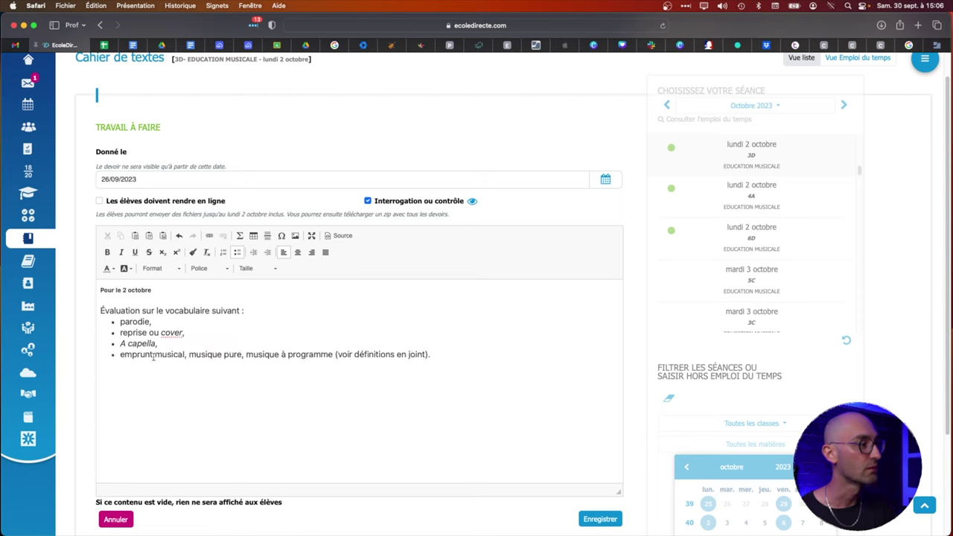
{"action": "left_click", "coordinate": [189, 355]}
{"action": "key", "text": "Return"}
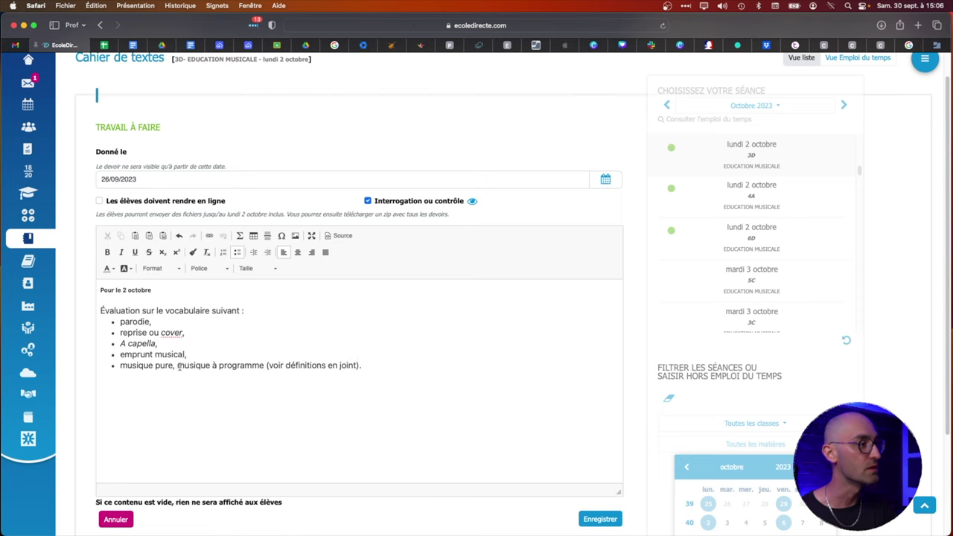
{"action": "left_click", "coordinate": [178, 365]}
{"action": "key", "text": "Return"}
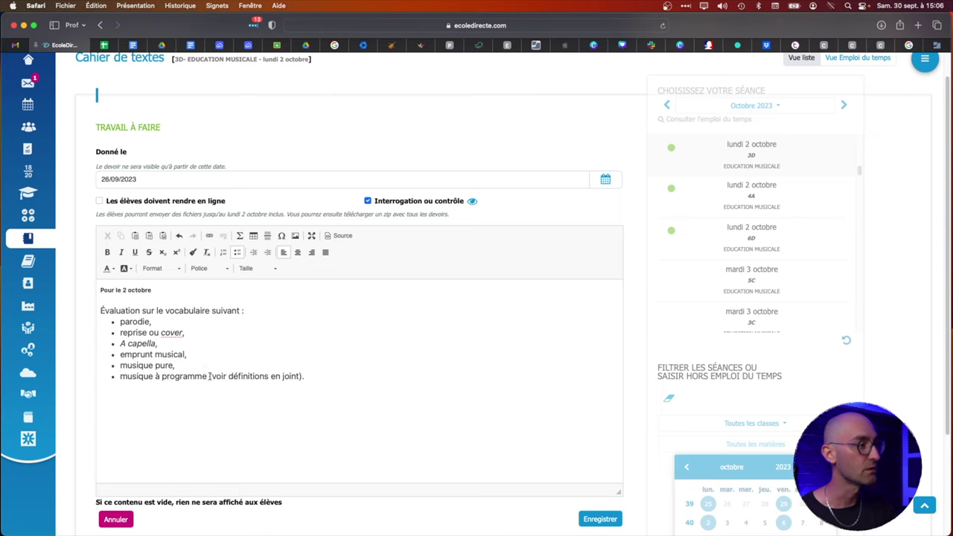
Insert "(voir en joint)" before the colon of the vocabulary sentence and delete "(voir définitions en joint)." from the last bullet
{"action": "left_click", "coordinate": [241, 311]}
{"action": "key", "text": "BackSpace"}
{"action": "type", "text": "(voir en joint) :"}
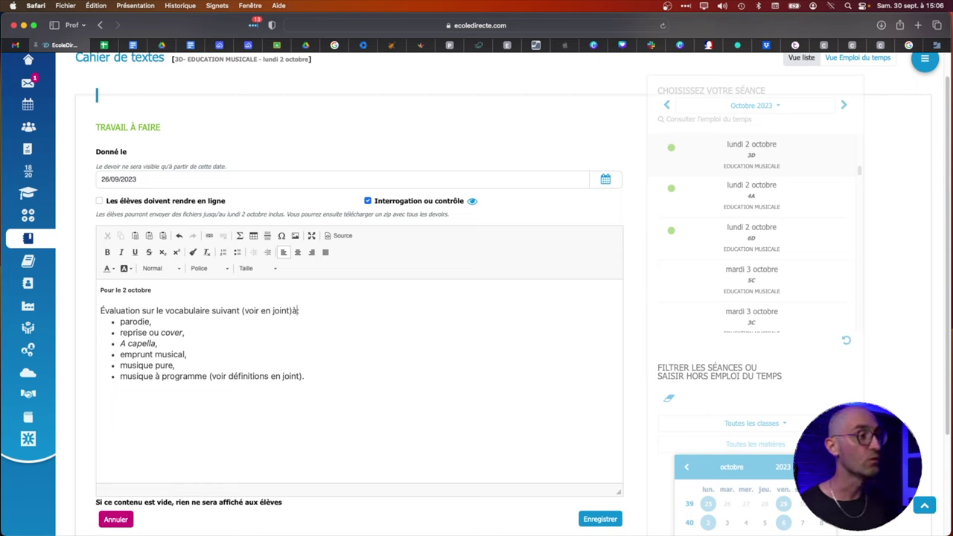
{"action": "mouse_move", "coordinate": [307, 381]}
{"action": "left_mouse_down"}
{"action": "mouse_move", "coordinate": [227, 378]}
{"action": "mouse_move", "coordinate": [306, 379]}
{"action": "left_mouse_up"}
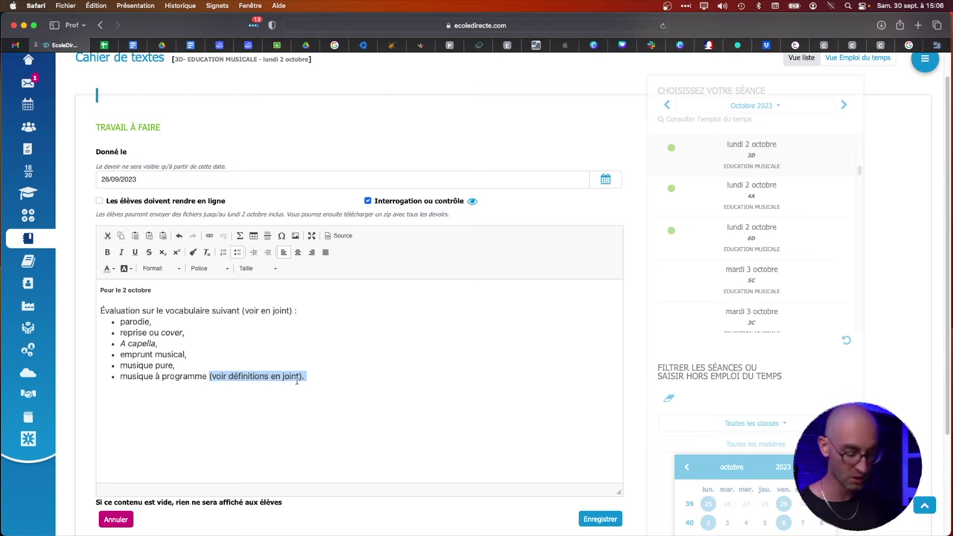
{"action": "key", "text": "BackSpace"}
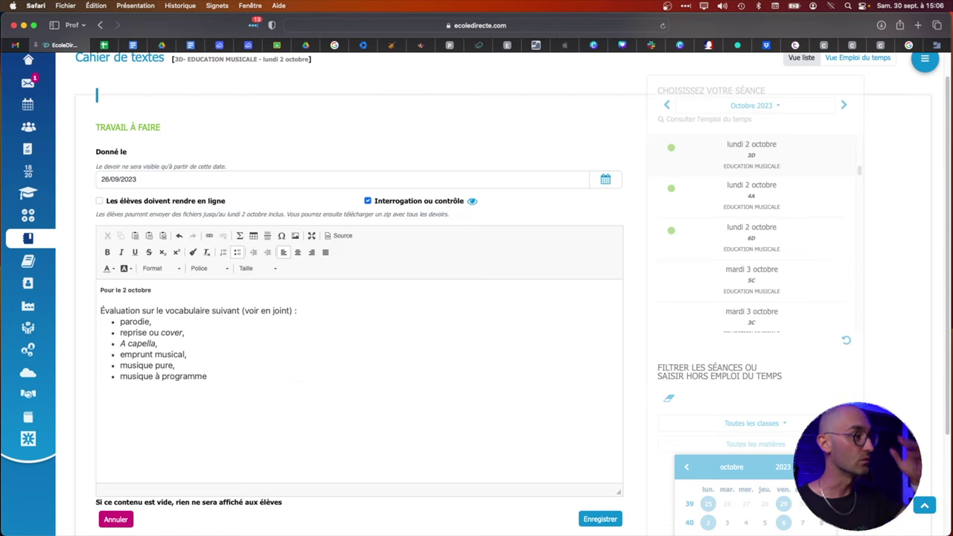
Remove the trailing commas from the vocabulary bullets, from "parodie" through "musique pure"
{"action": "key", "text": "BackSpace"}
{"action": "key", "text": "BackSpace"}
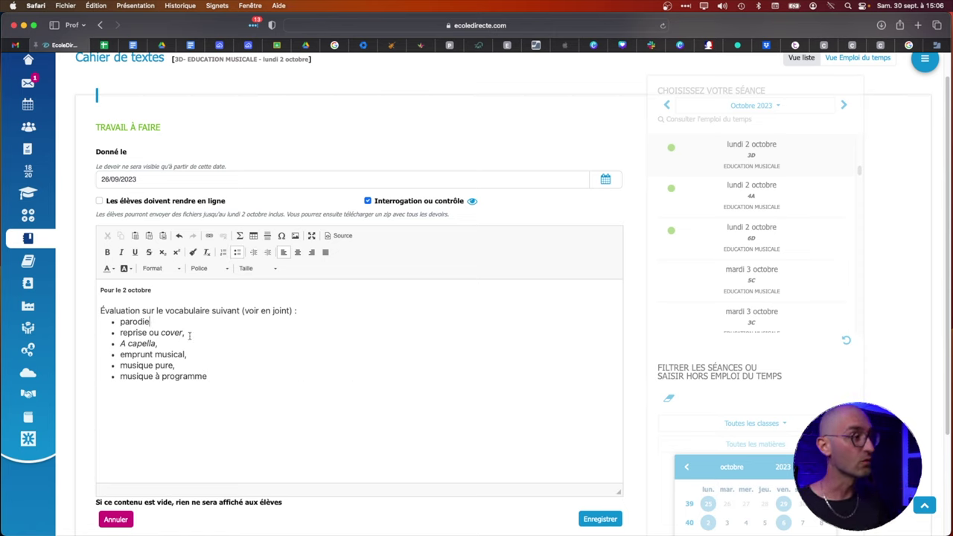
{"action": "key", "text": "BackSpace"}
{"action": "left_click", "coordinate": [182, 344]}
{"action": "key", "text": "BackSpace"}
{"action": "left_click", "coordinate": [193, 355]}
{"action": "key", "text": "BackSpace"}
{"action": "left_click", "coordinate": [188, 365]}
{"action": "key", "text": "BackSpace"}
{"action": "left_click", "coordinate": [220, 380]}
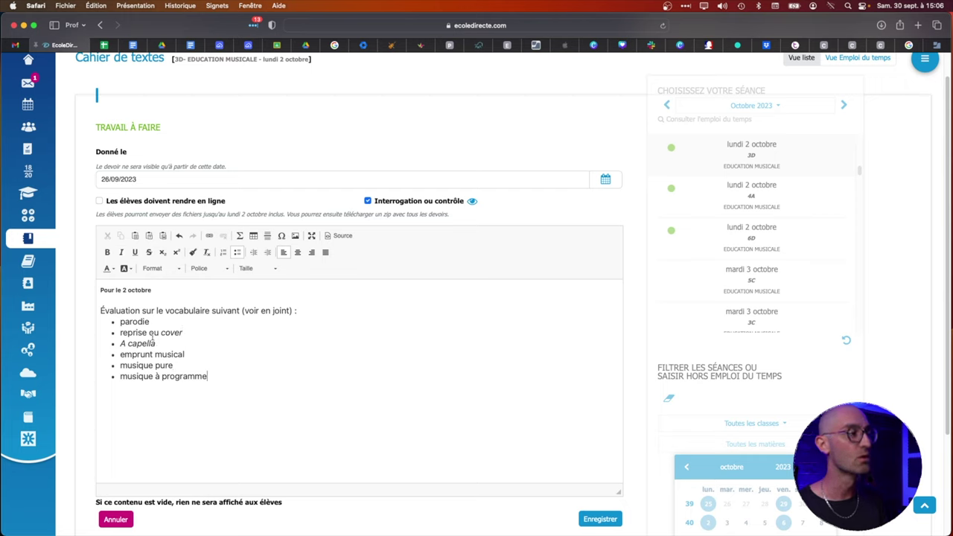
Capitalise the first letter of the bullets Parodie, Reprise ou cover, Emprunt musical, Musique pure and Musique à programme
{"action": "key", "text": "BackSpace"}
{"action": "type", "text": "P"}
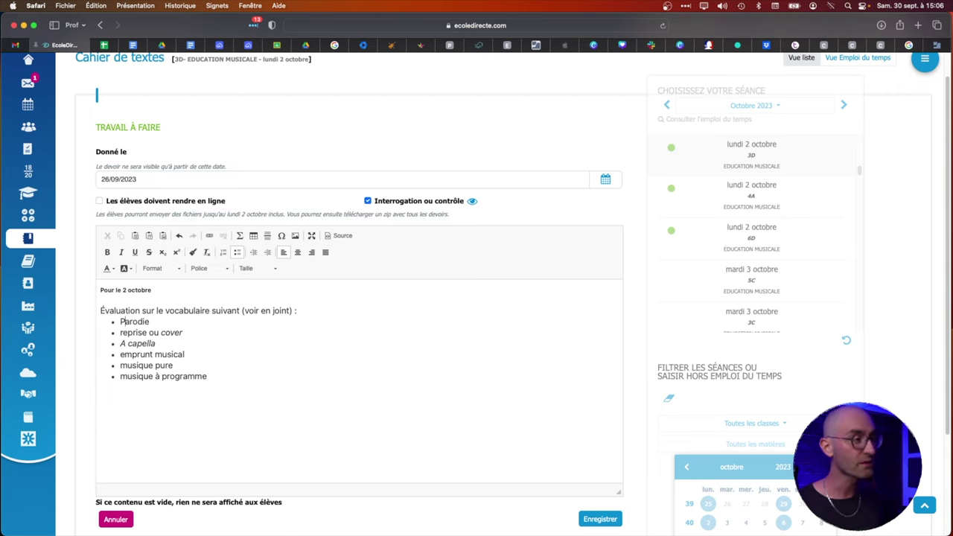
{"action": "left_click", "coordinate": [123, 333]}
{"action": "key", "text": "BackSpace"}
{"action": "type", "text": "R"}
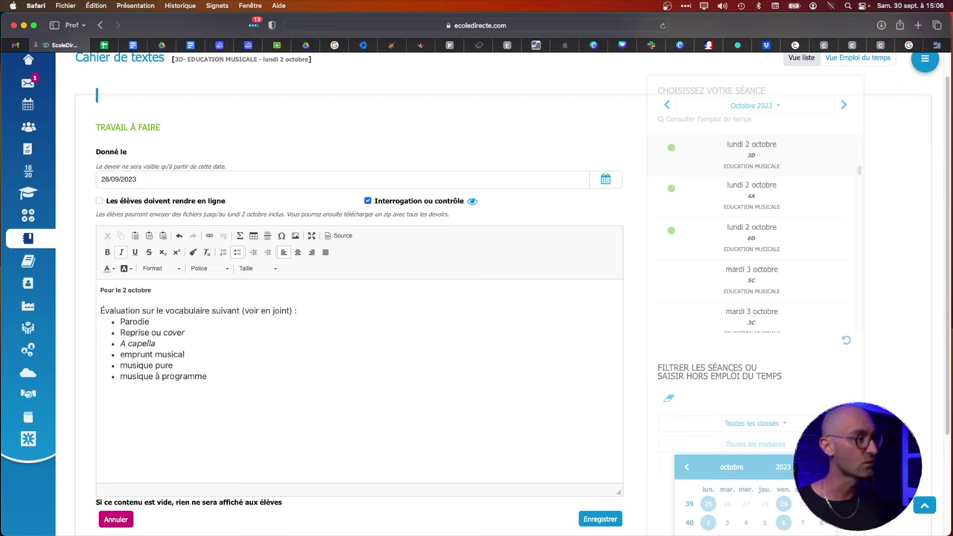
{"action": "left_click", "coordinate": [124, 355]}
{"action": "key", "text": "BackSpace"}
{"action": "type", "text": "E"}
{"action": "left_click", "coordinate": [124, 366]}
{"action": "key", "text": "BackSpace"}
{"action": "type", "text": "M"}
{"action": "left_click", "coordinate": [123, 376]}
{"action": "key", "text": "BackSpace"}
{"action": "type", "text": "M"}
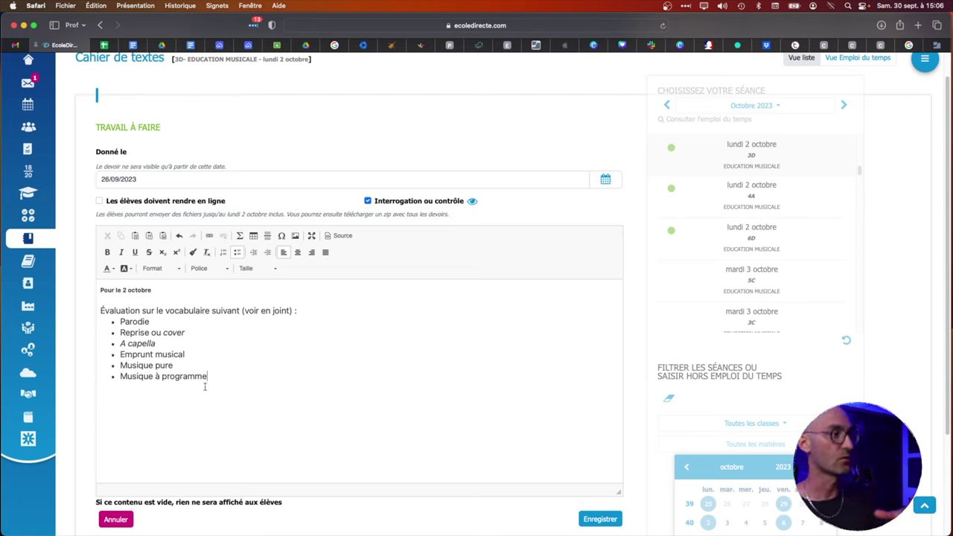
Save the revised homework notice for the 3D session of 2 octobre
{"action": "left_click", "coordinate": [225, 372]}
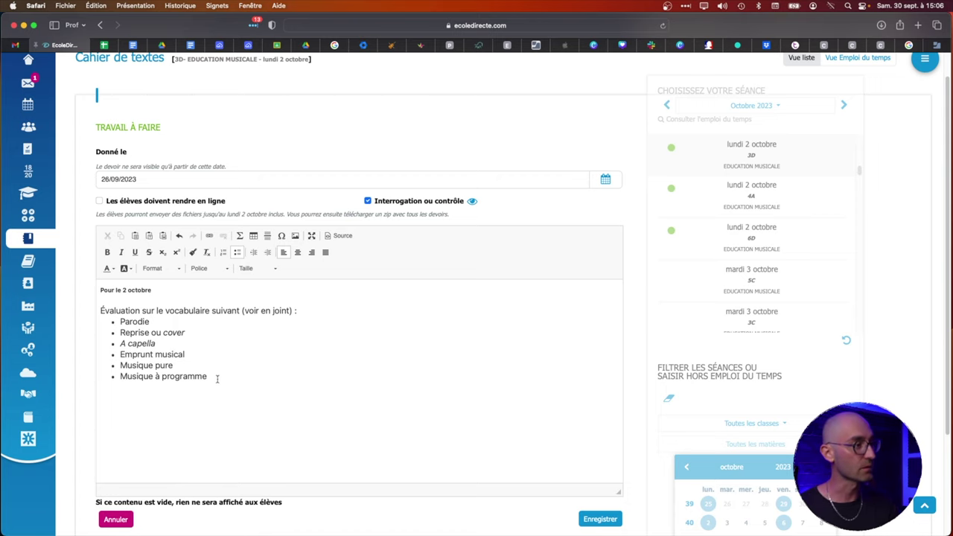
{"action": "left_click_drag", "start_coordinate": [203, 376], "coordinate": [101, 311]}
{"action": "left_click", "coordinate": [323, 376]}
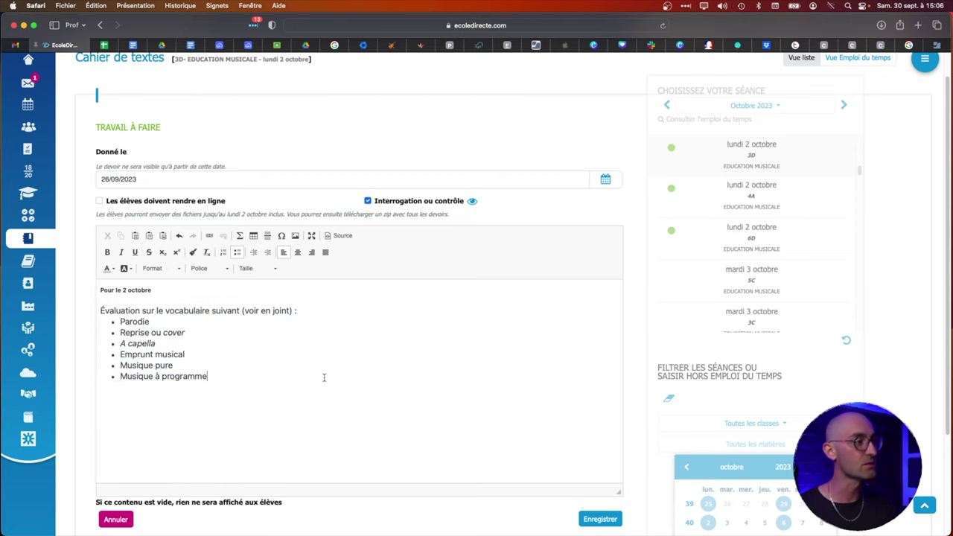
{"action": "scroll", "coordinate": [309, 394], "scroll_direction": "down", "scroll_amount": 1}
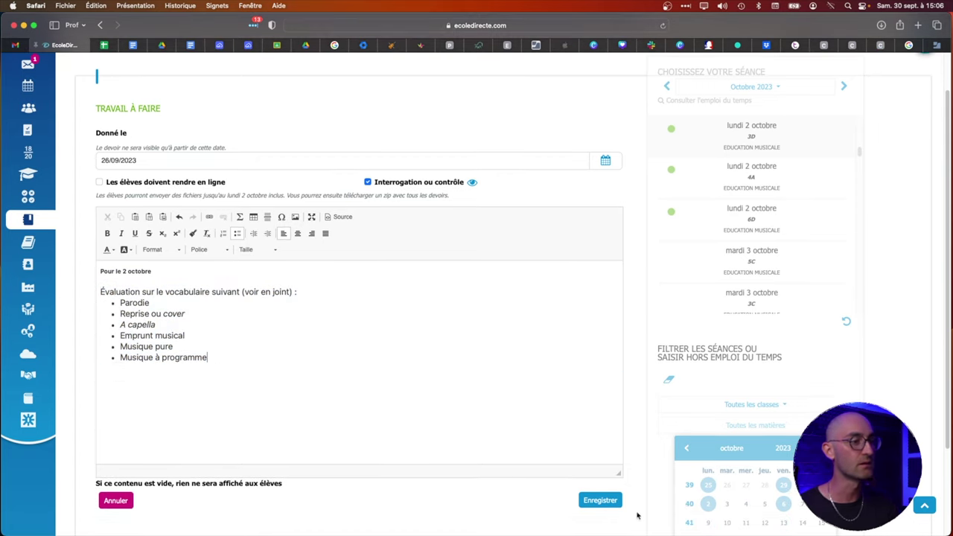
{"action": "left_click", "coordinate": [600, 501]}
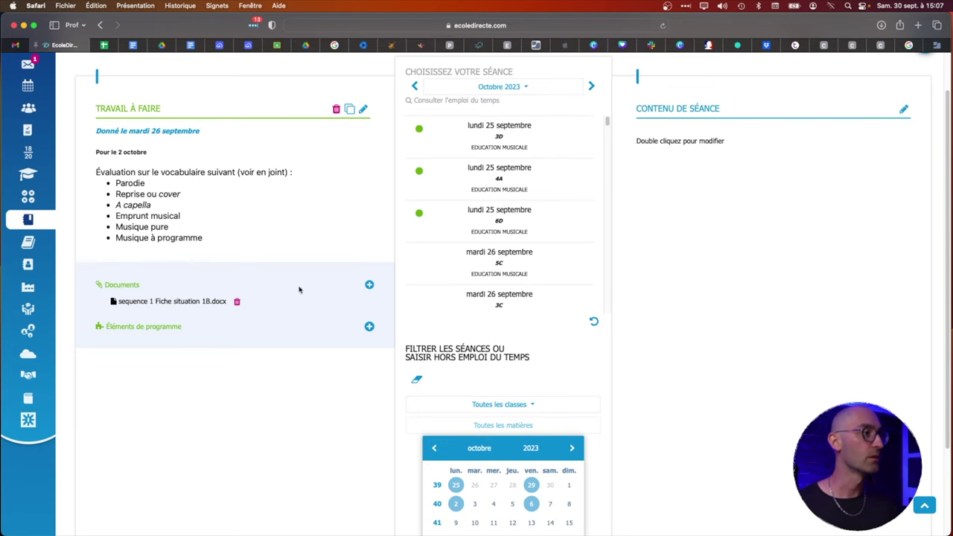
Attach "La pulsation.pdf" to the homework from the Seq 1 folder of the EcoleDirecte cloud
{"action": "left_click", "coordinate": [369, 286]}
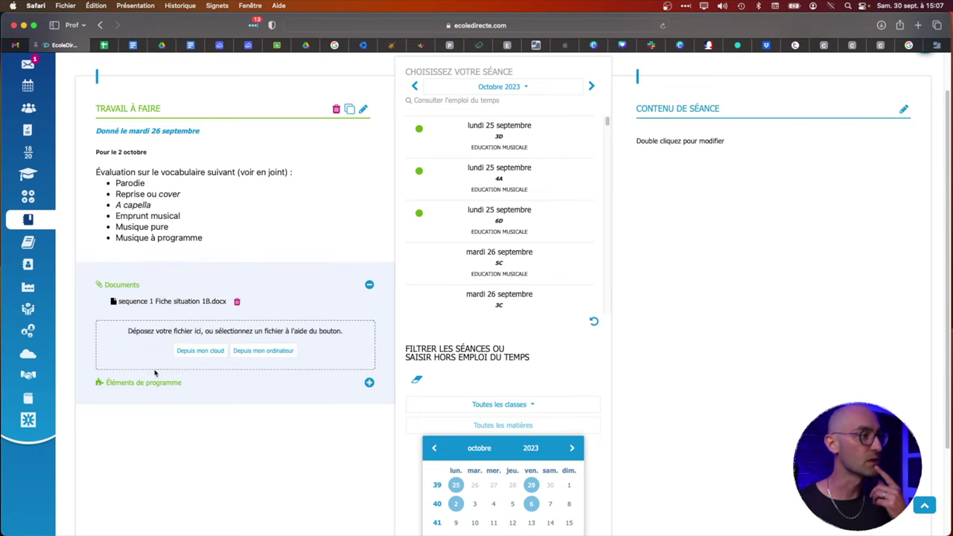
{"action": "left_click", "coordinate": [186, 351]}
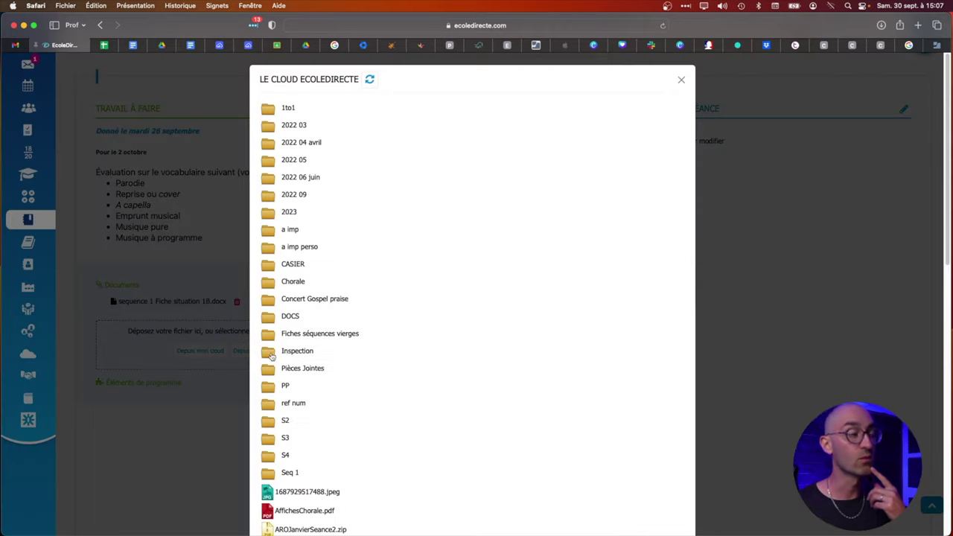
{"action": "left_click", "coordinate": [296, 473]}
{"action": "scroll", "coordinate": [353, 415], "scroll_direction": "down", "scroll_amount": 3}
{"action": "scroll", "coordinate": [351, 418], "scroll_direction": "down", "scroll_amount": 3}
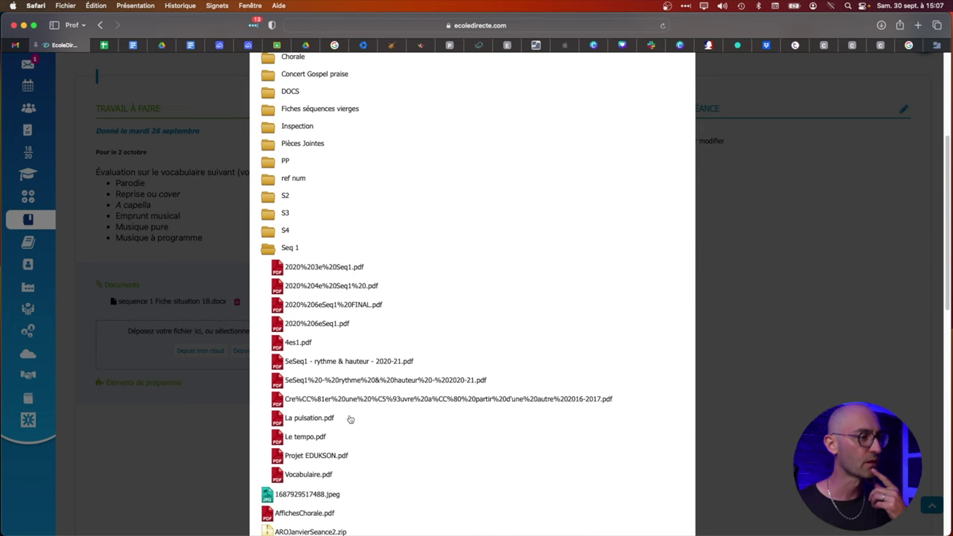
{"action": "left_click", "coordinate": [314, 419]}
{"action": "scroll", "coordinate": [447, 447], "scroll_direction": "down", "scroll_amount": 6}
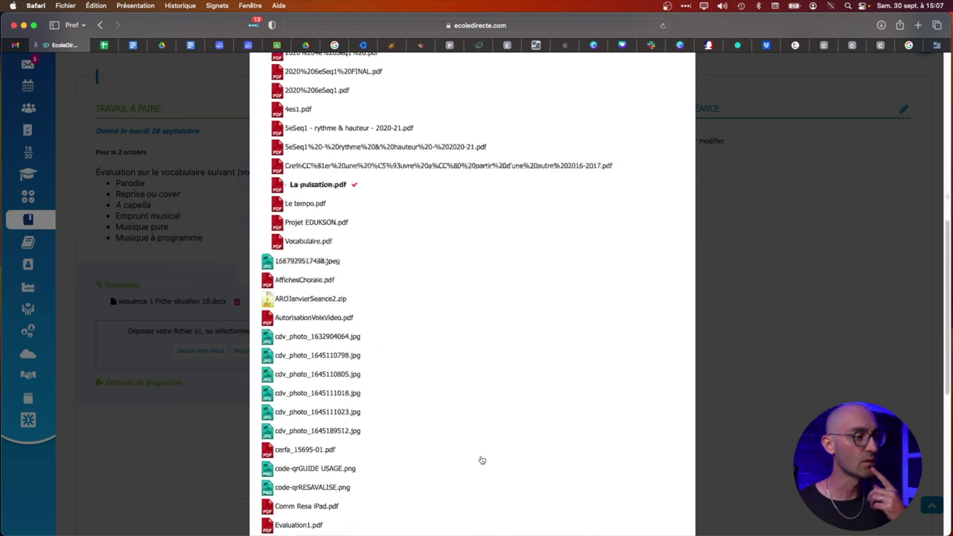
{"action": "scroll", "coordinate": [482, 461], "scroll_direction": "down", "scroll_amount": 10}
{"action": "left_click", "coordinate": [664, 510]}
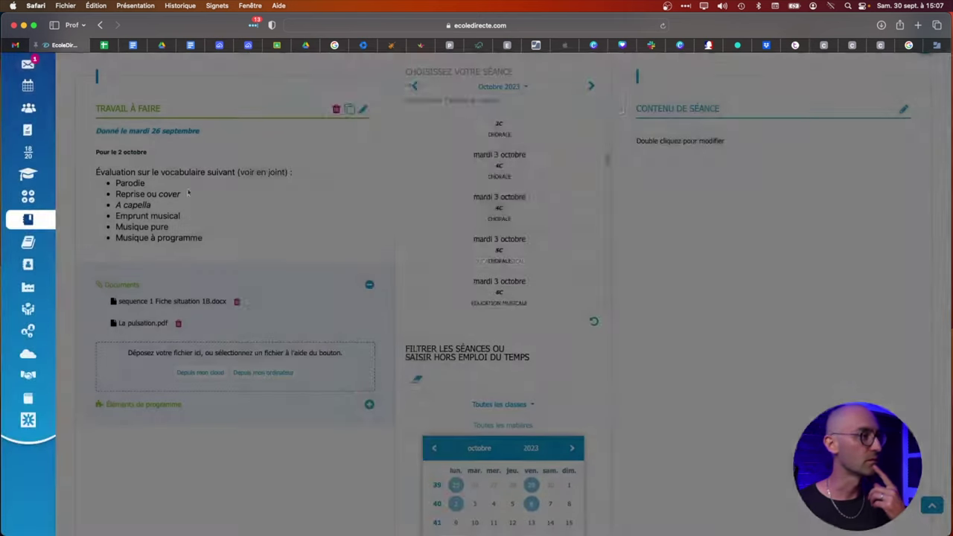
Preview the attached "La pulsation.pdf" and close the preview
{"action": "scroll", "coordinate": [224, 246], "scroll_direction": "down", "scroll_amount": 3}
{"action": "left_click", "coordinate": [156, 211]}
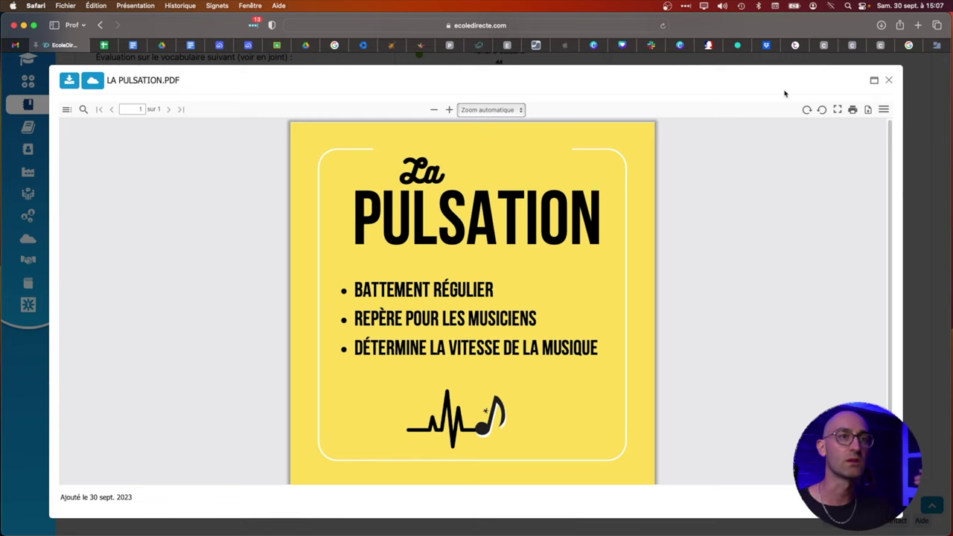
{"action": "left_click", "coordinate": [891, 79]}
{"action": "scroll", "coordinate": [311, 324], "scroll_direction": "up", "scroll_amount": 4}
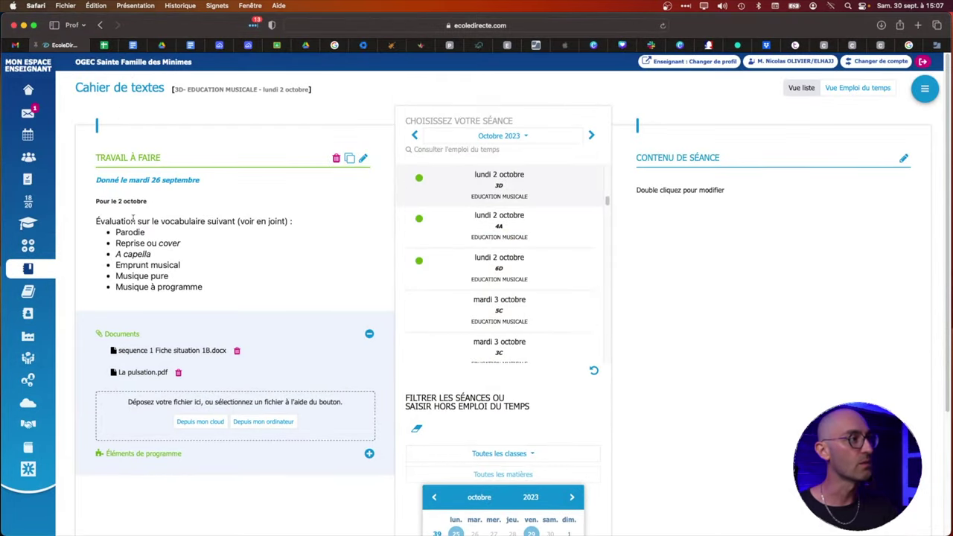
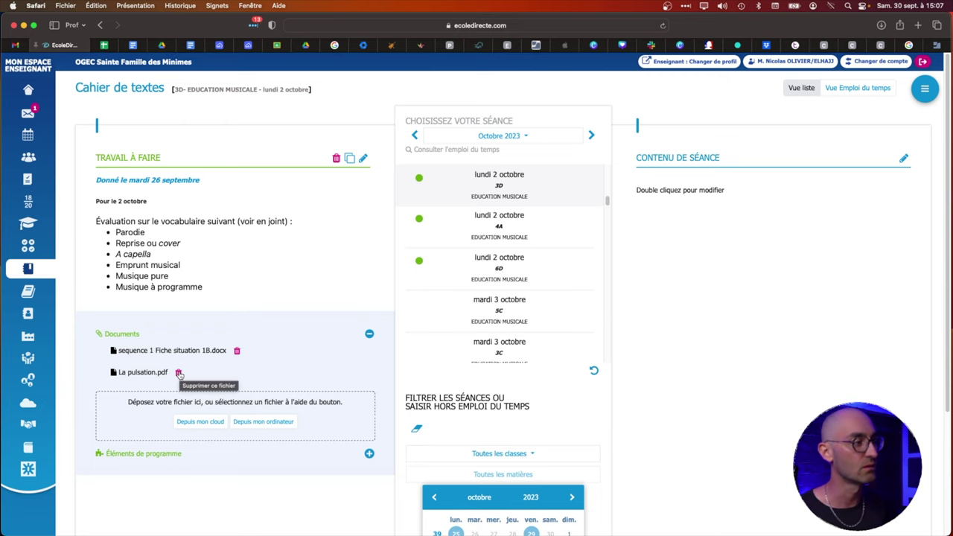
Delete "La pulsation.pdf" from the homework's documents and confirm the removal
{"action": "left_click", "coordinate": [178, 373]}
{"action": "left_click", "coordinate": [605, 128]}
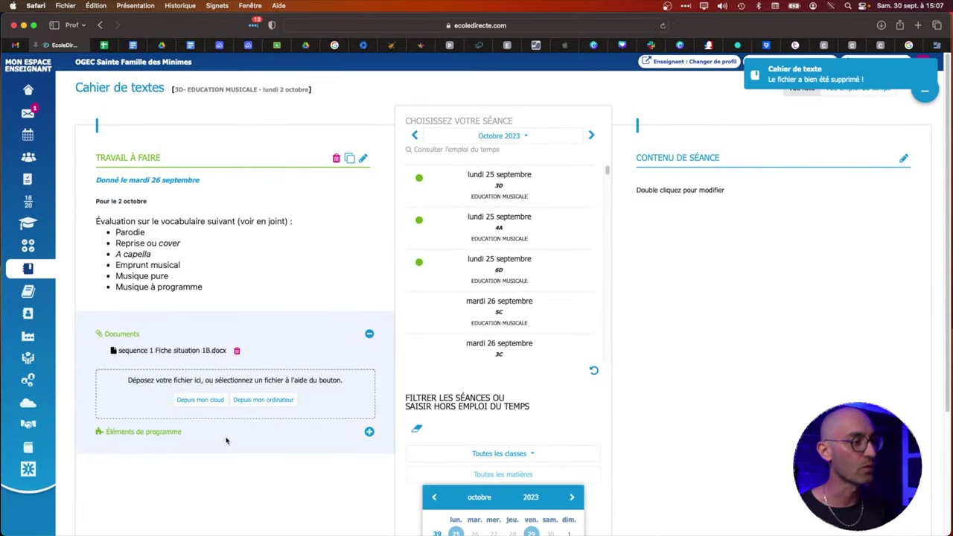
Add all three Éducation musicale programme elements under "Écouter, comparer, construire une culture musicale commune" to the homework
{"action": "left_click", "coordinate": [369, 432]}
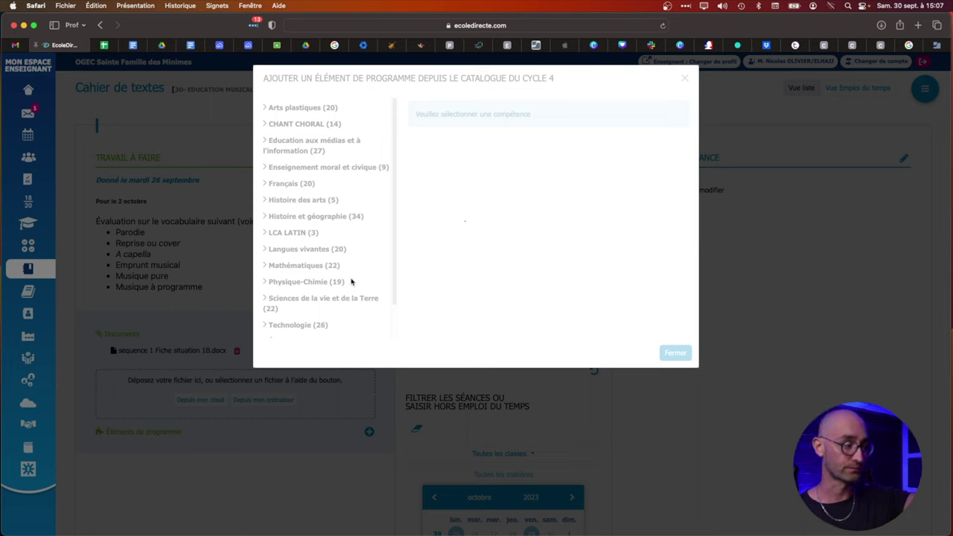
{"action": "scroll", "coordinate": [352, 277], "scroll_direction": "down", "scroll_amount": 2}
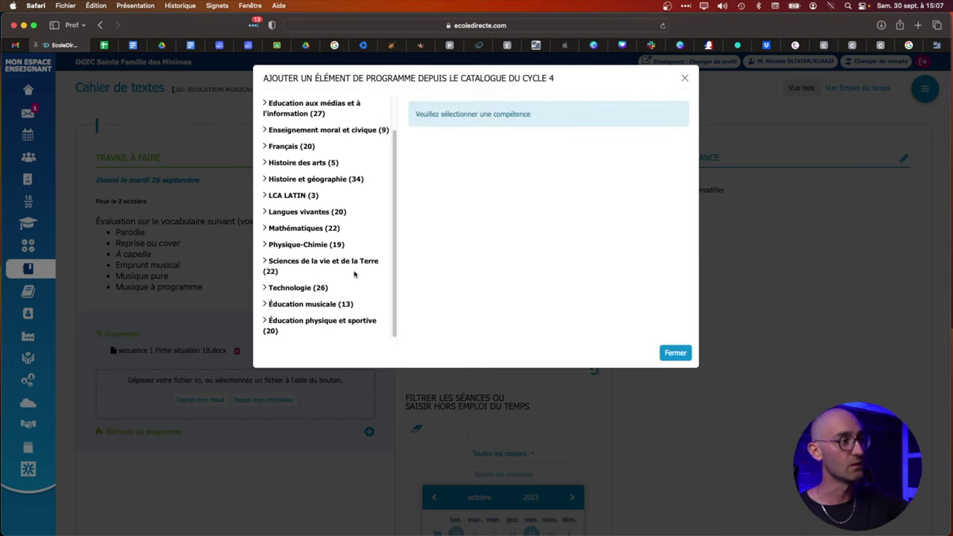
{"action": "left_click", "coordinate": [347, 304]}
{"action": "scroll", "coordinate": [348, 300], "scroll_direction": "down", "scroll_amount": 2}
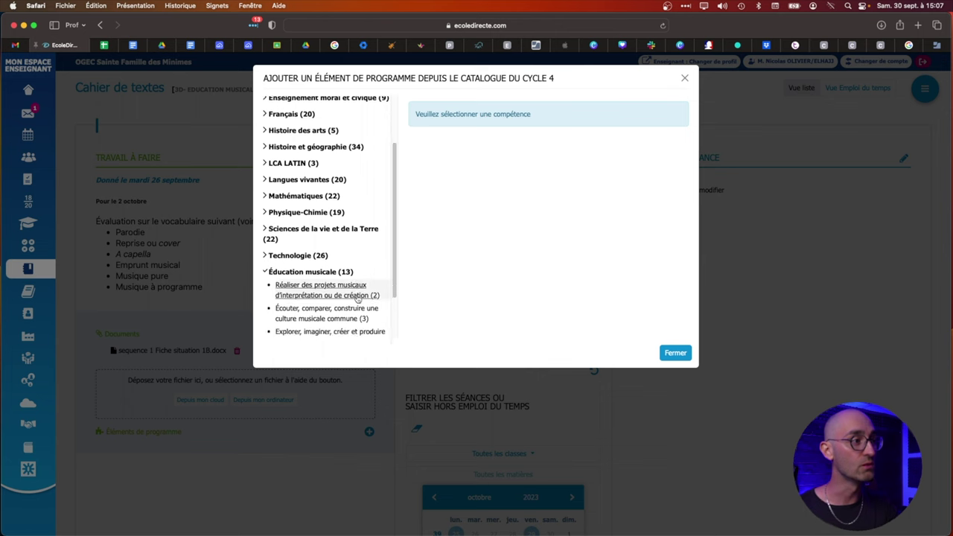
{"action": "left_click", "coordinate": [347, 307]}
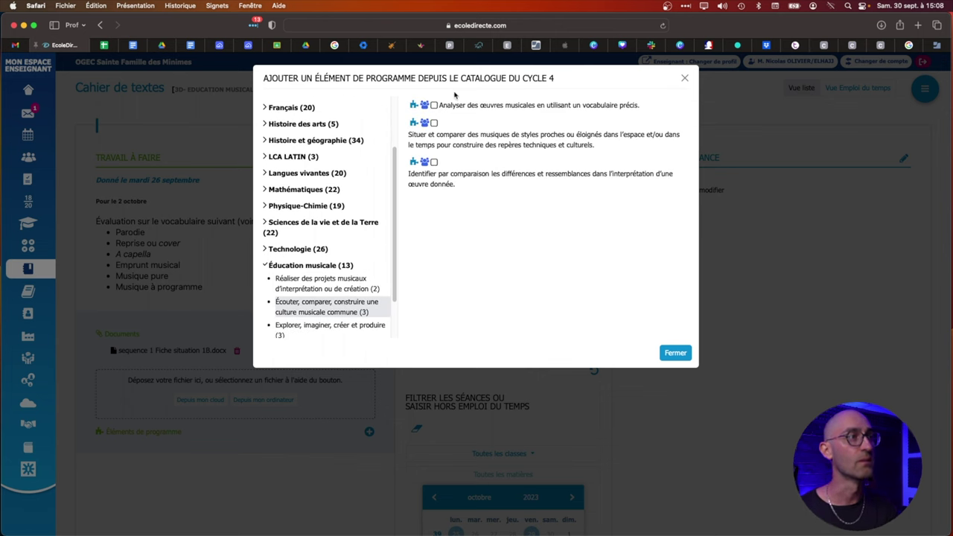
{"action": "left_click", "coordinate": [475, 107]}
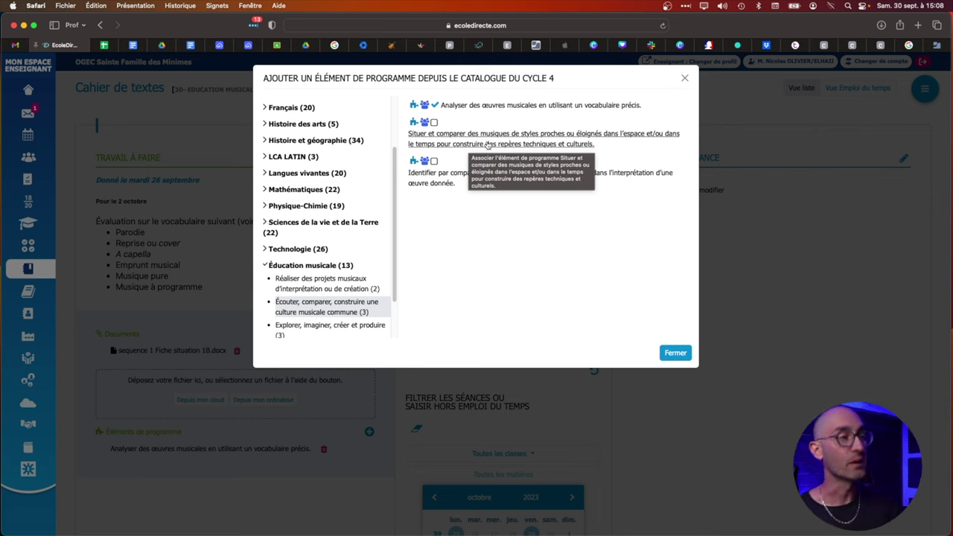
{"action": "left_click", "coordinate": [488, 144]}
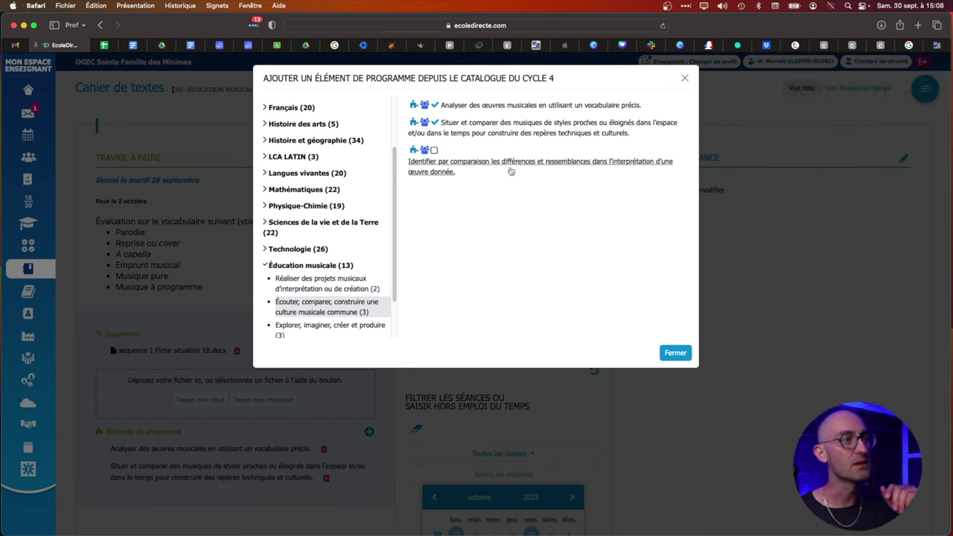
{"action": "left_click", "coordinate": [550, 165]}
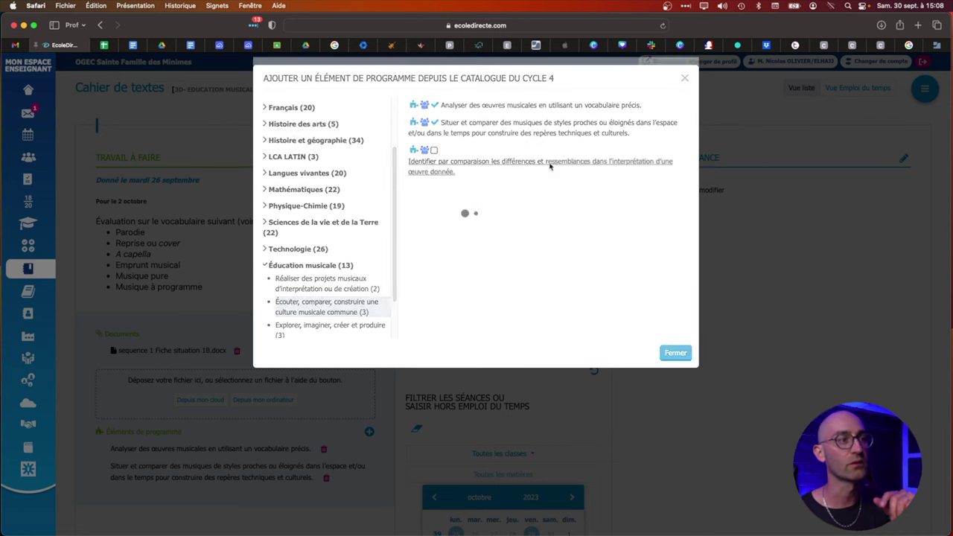
{"action": "left_click", "coordinate": [674, 353]}
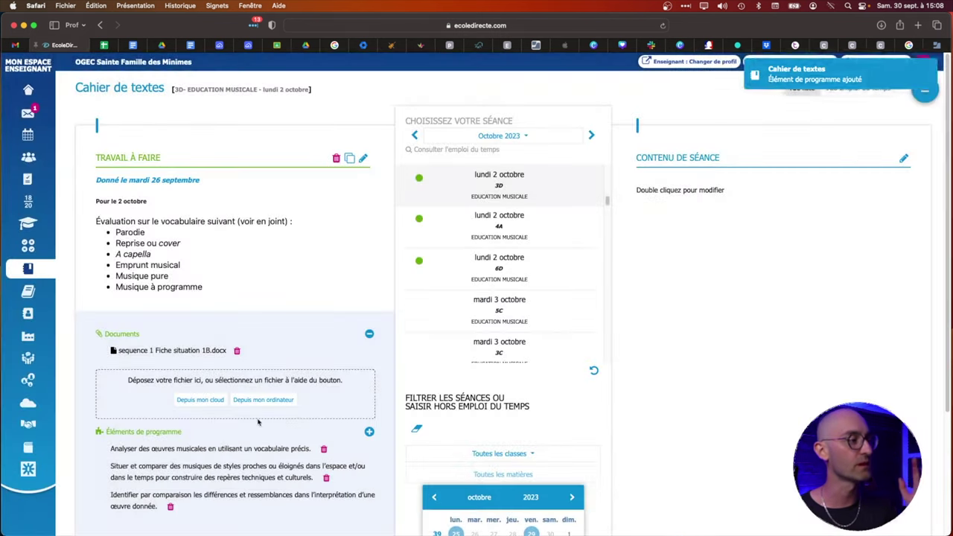
Reopen the homework text for editing and start a plain, unbulleted line below "Musique à programme"
{"action": "scroll", "coordinate": [201, 489], "scroll_direction": "down", "scroll_amount": 1}
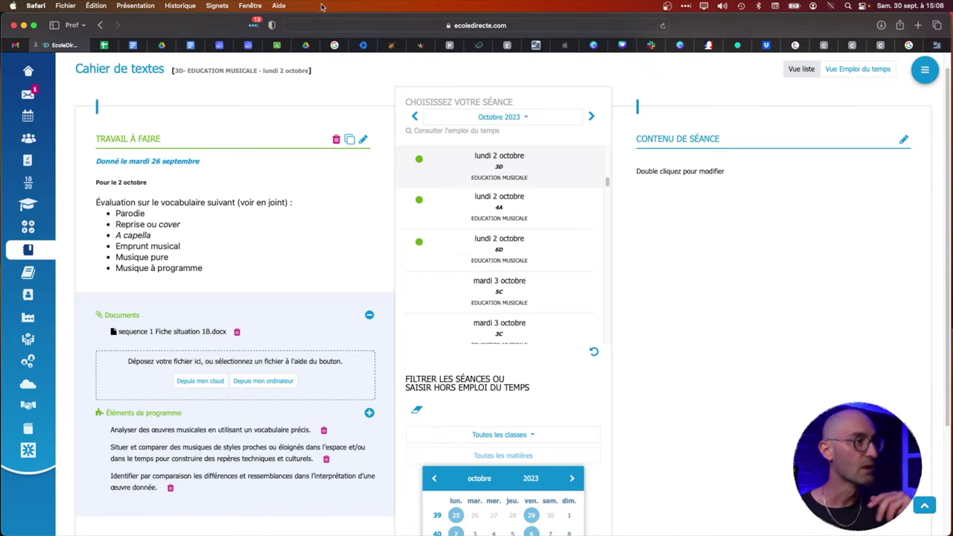
{"action": "left_click", "coordinate": [363, 139]}
{"action": "left_click", "coordinate": [208, 401]}
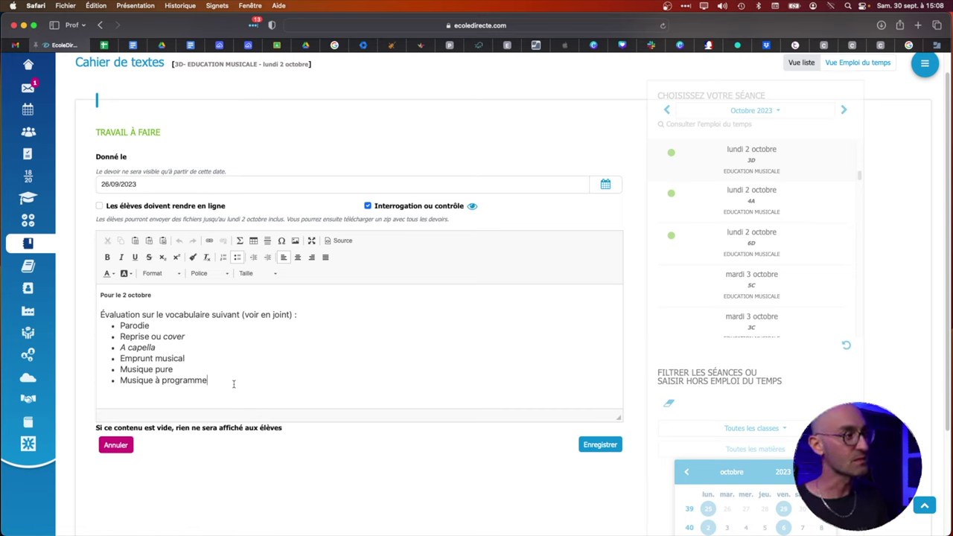
{"action": "key", "text": "Return"}
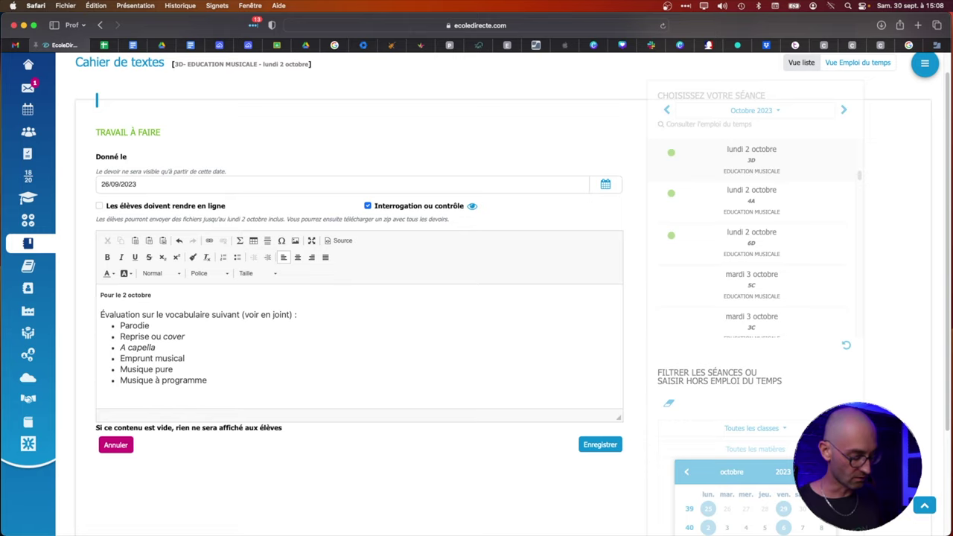
Open LearningApps.org in a new browser tab and search its apps for "reprise"
{"action": "key", "text": "super+t"}
{"action": "type", "text": "learn"}
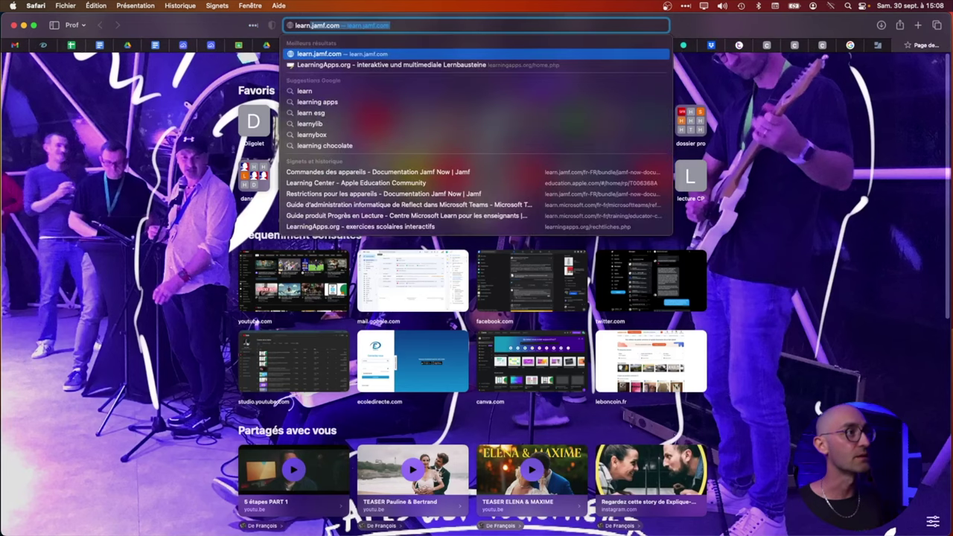
{"action": "type", "text": "ing"}
{"action": "key", "text": "Return"}
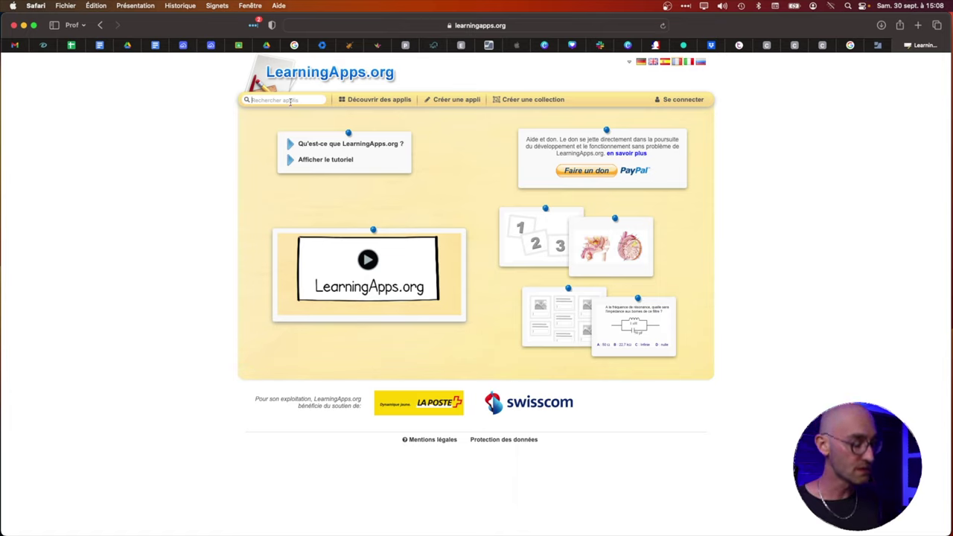
{"action": "left_click", "coordinate": [290, 102]}
{"action": "type", "text": "reprise"}
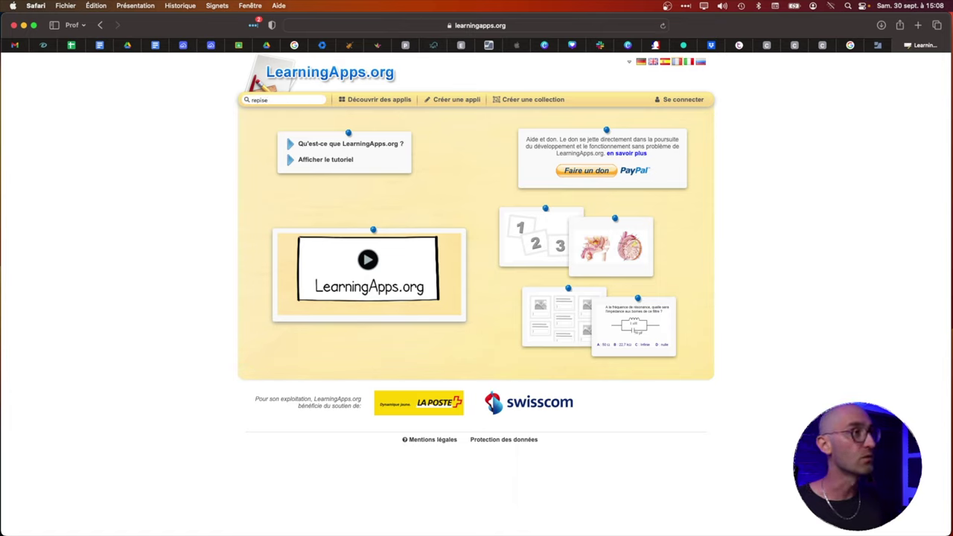
{"action": "key", "text": "Return"}
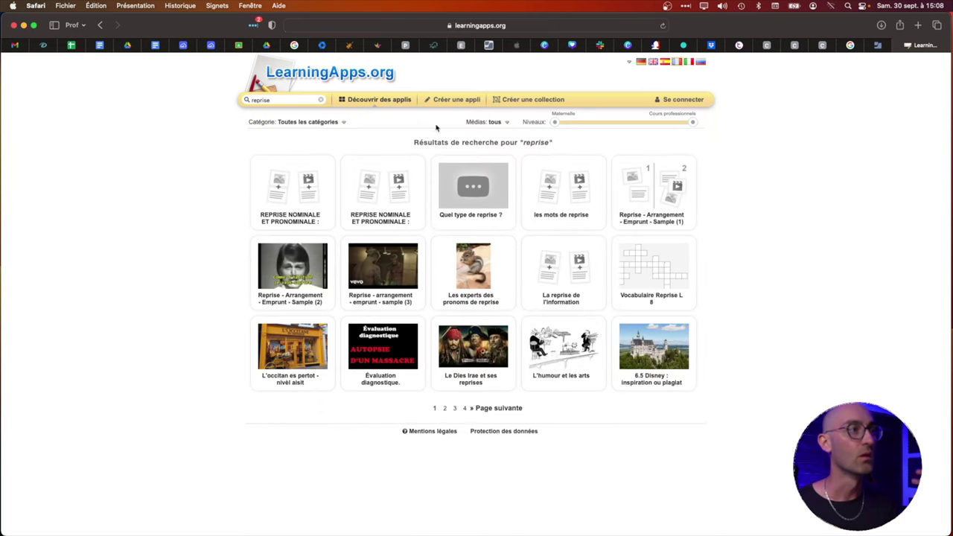
Filter the results to the Musique category, open "Reprise - Arrangement - Emprunt - Sample (1)" and copy its web address
{"action": "left_click", "coordinate": [314, 124]}
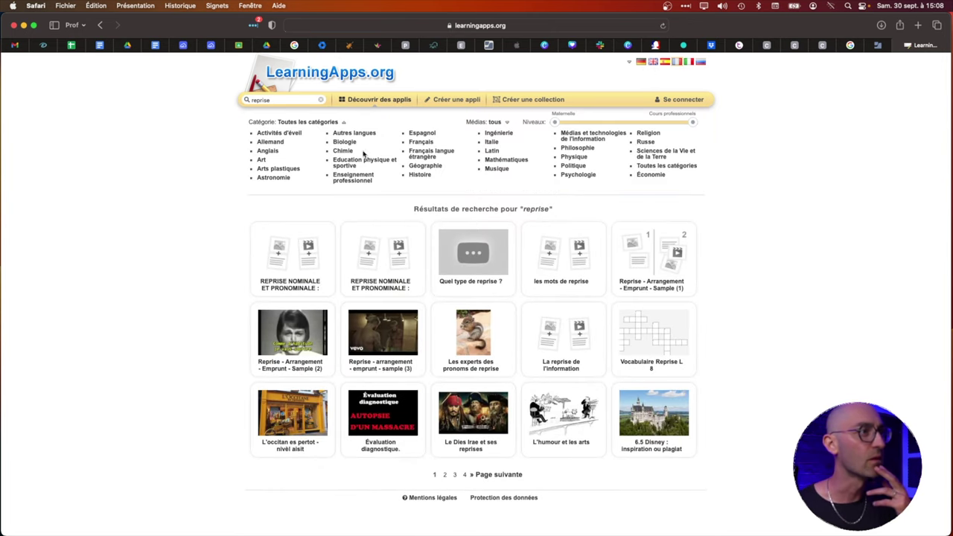
{"action": "left_click", "coordinate": [494, 171]}
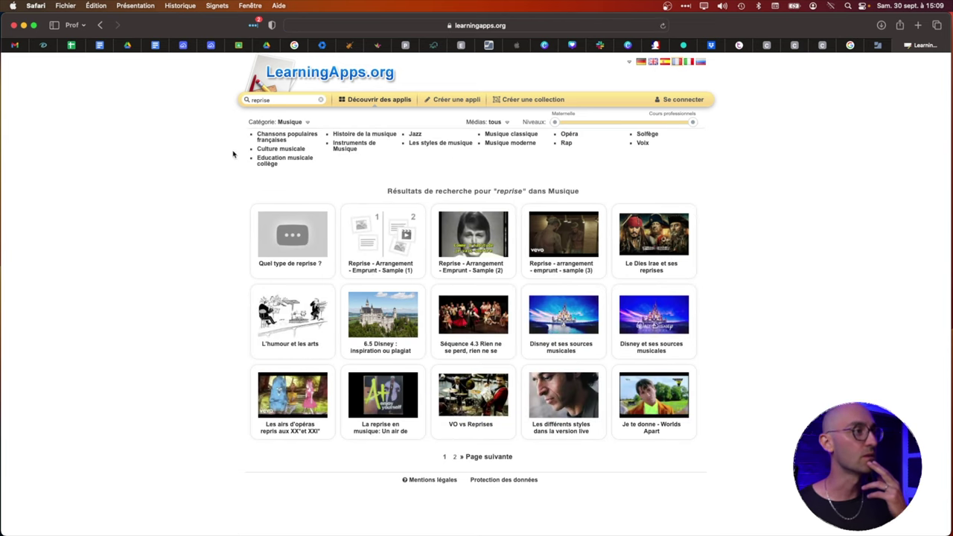
{"action": "left_click", "coordinate": [375, 235]}
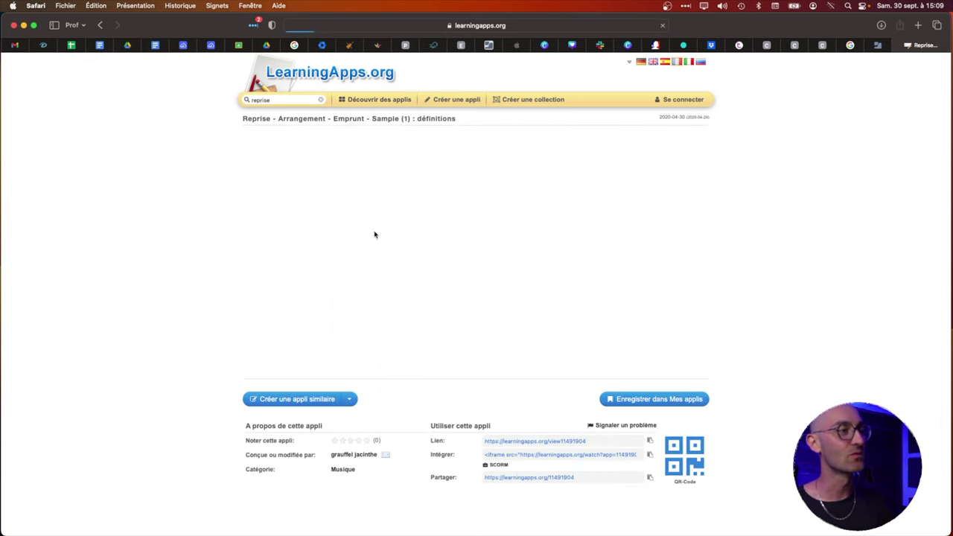
{"action": "left_click", "coordinate": [481, 262]}
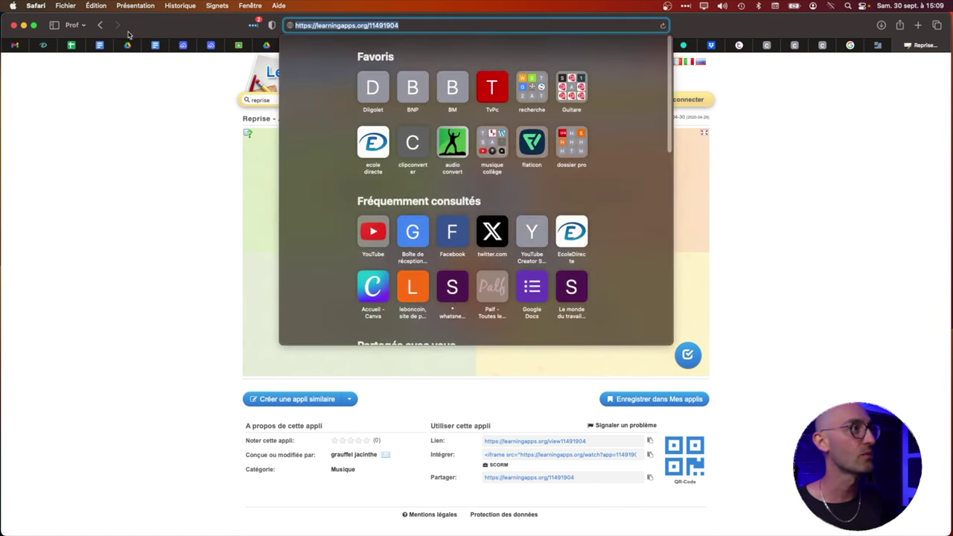
Back in the EcoleDirecte homework, write "Entrainez-vous également à distinguer entre ces différentes définitions à l'aide des exercices suivants :" below the vocabulary list
{"action": "left_click", "coordinate": [46, 46]}
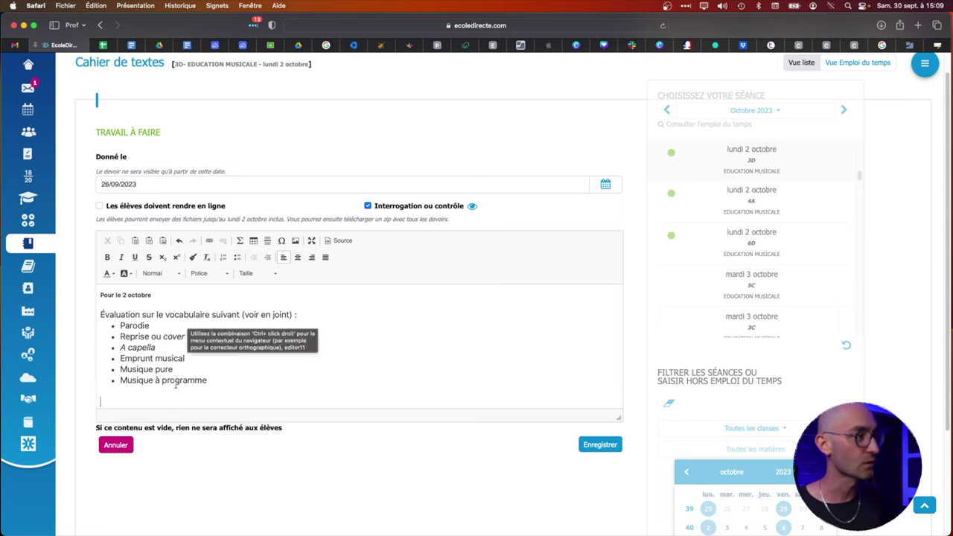
{"action": "type", "text": "Entrain"}
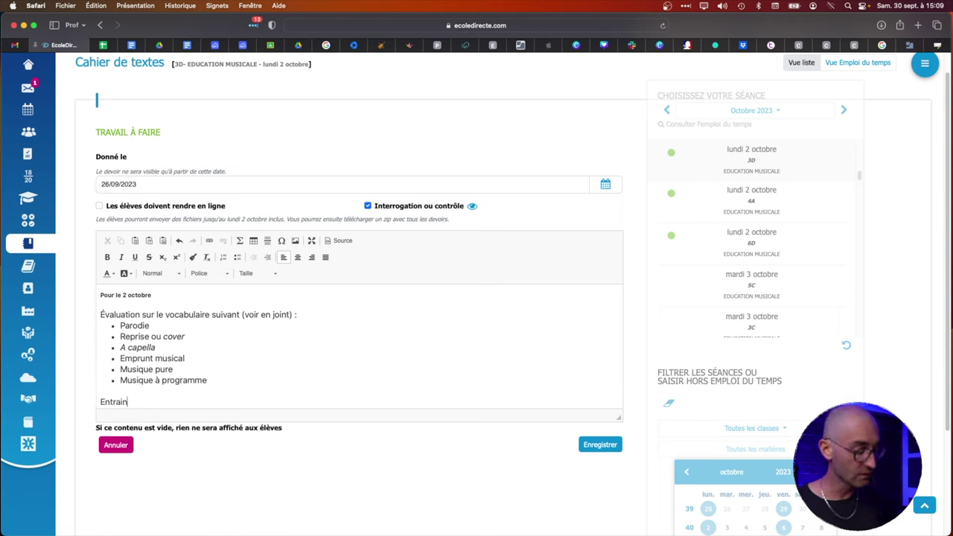
{"action": "type", "text": "ez-vous ég"}
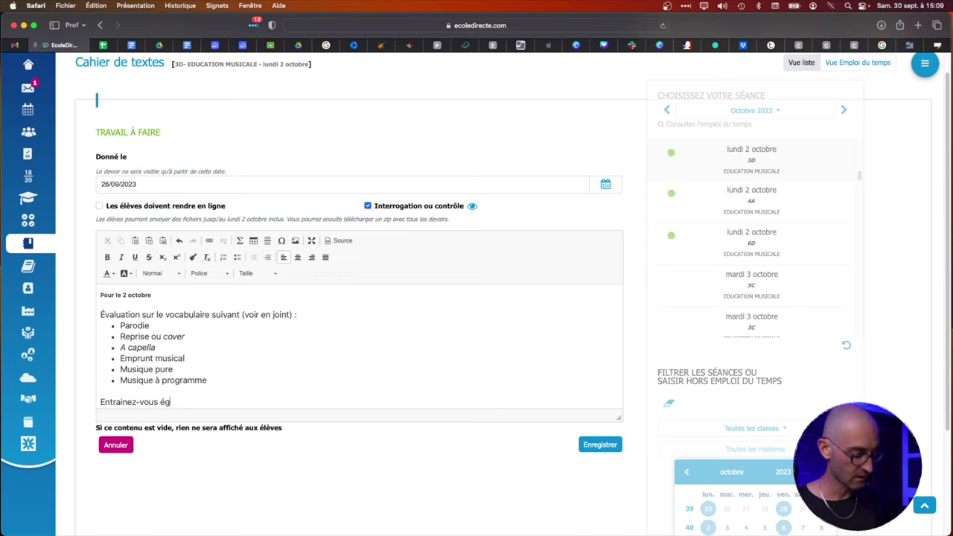
{"action": "type", "text": "alement à re"}
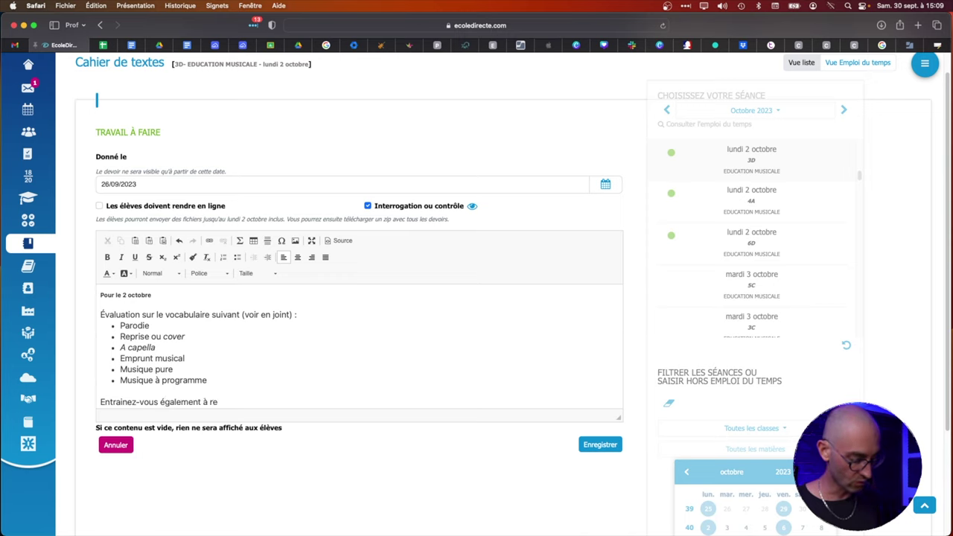
{"action": "type", "text": "co"}
{"action": "key", "text": "BackSpace"}
{"action": "key", "text": "BackSpace"}
{"action": "key", "text": "BackSpace"}
{"action": "key", "text": "BackSpace"}
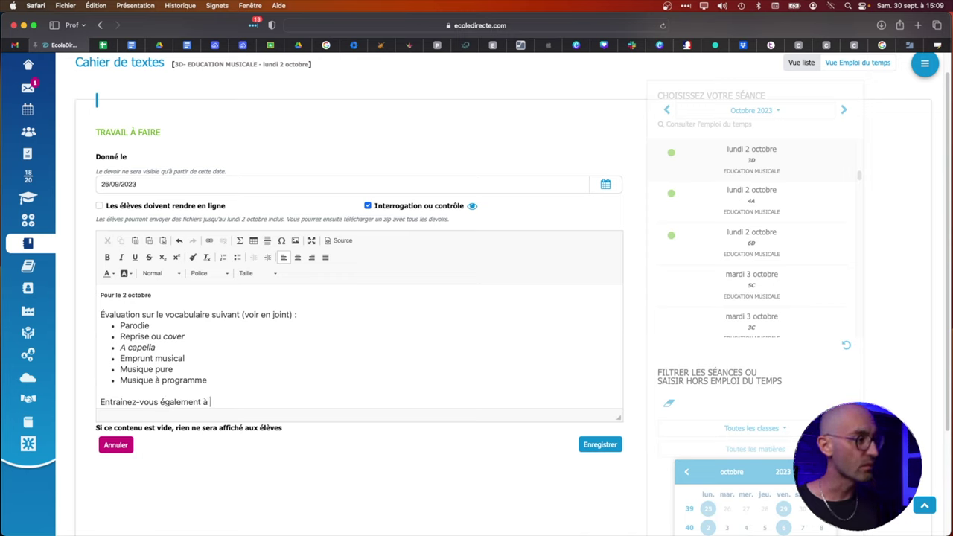
{"action": "type", "text": "distinguer entre c"}
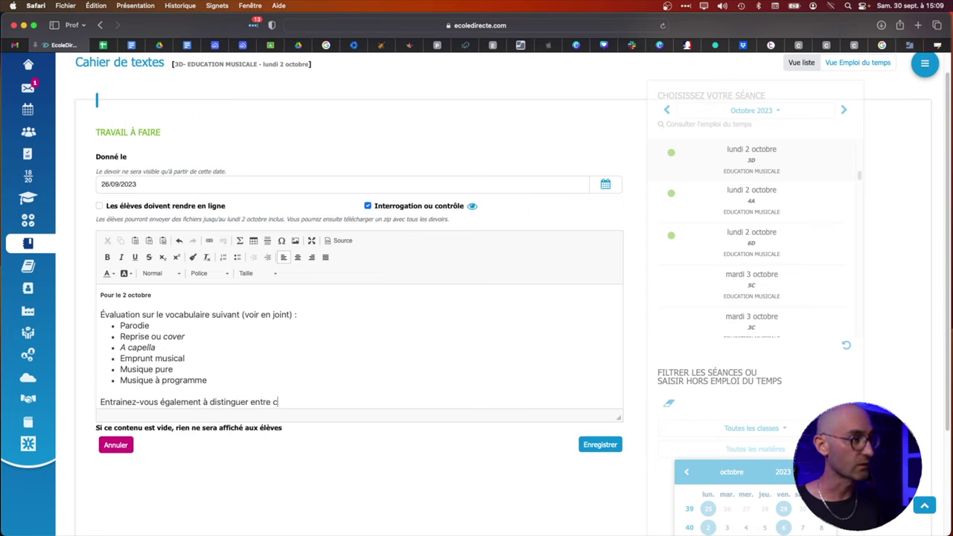
{"action": "type", "text": "es différente"}
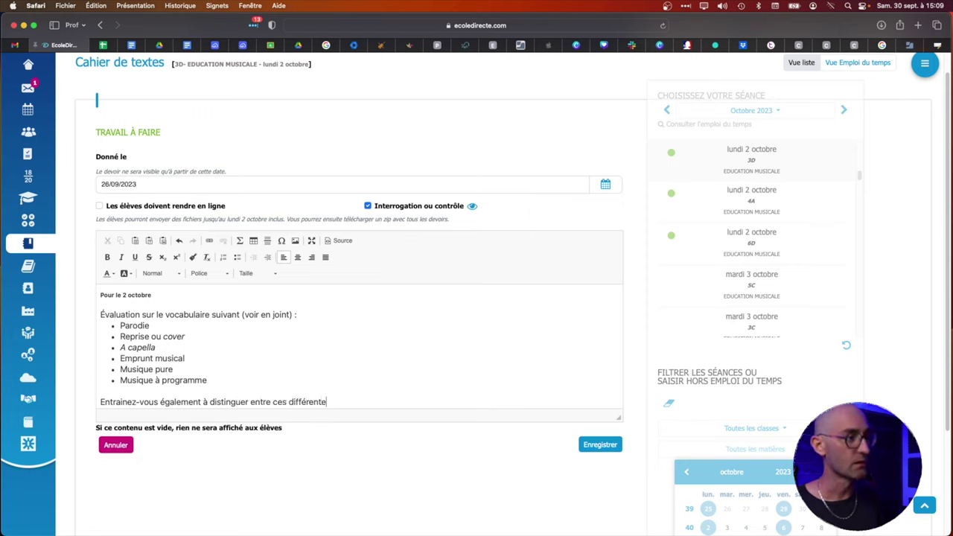
{"action": "type", "text": "s défi"}
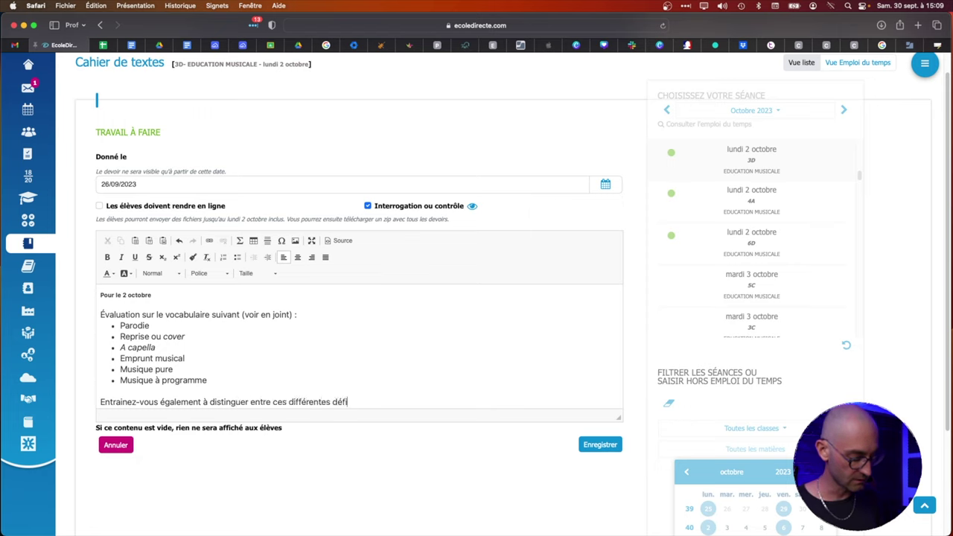
{"action": "type", "text": "nitions à l'aide des exercices"}
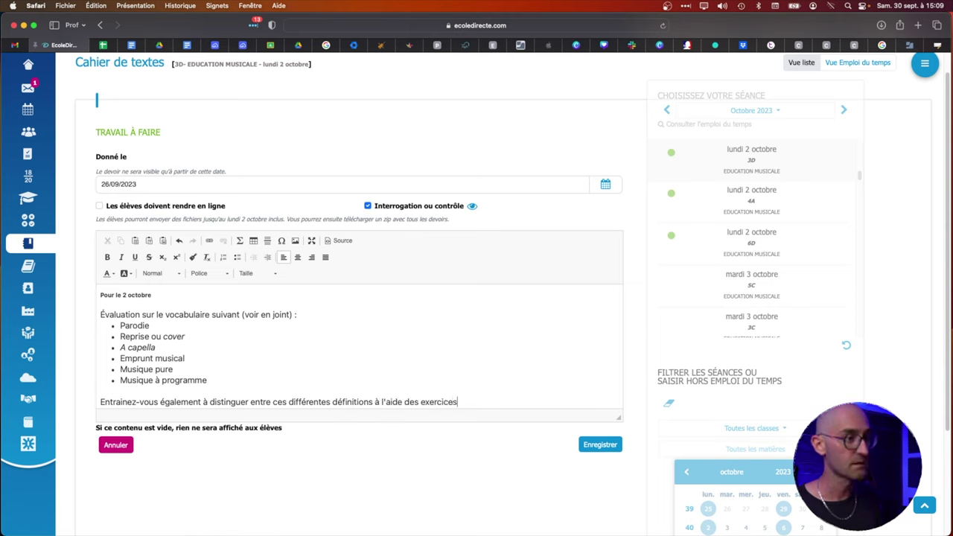
{"action": "type", "text": " suivants :"}
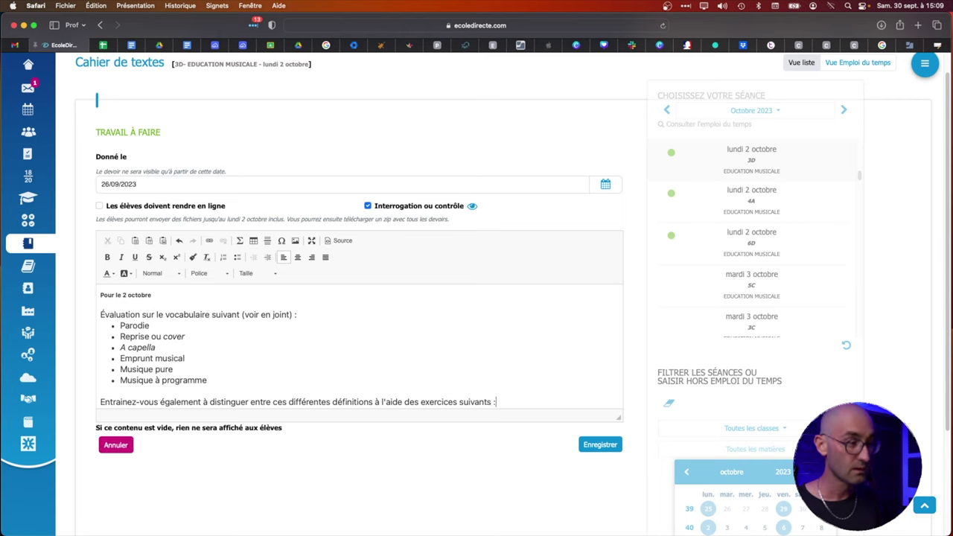
{"action": "key", "text": "Return"}
{"action": "left_click", "coordinate": [237, 258]}
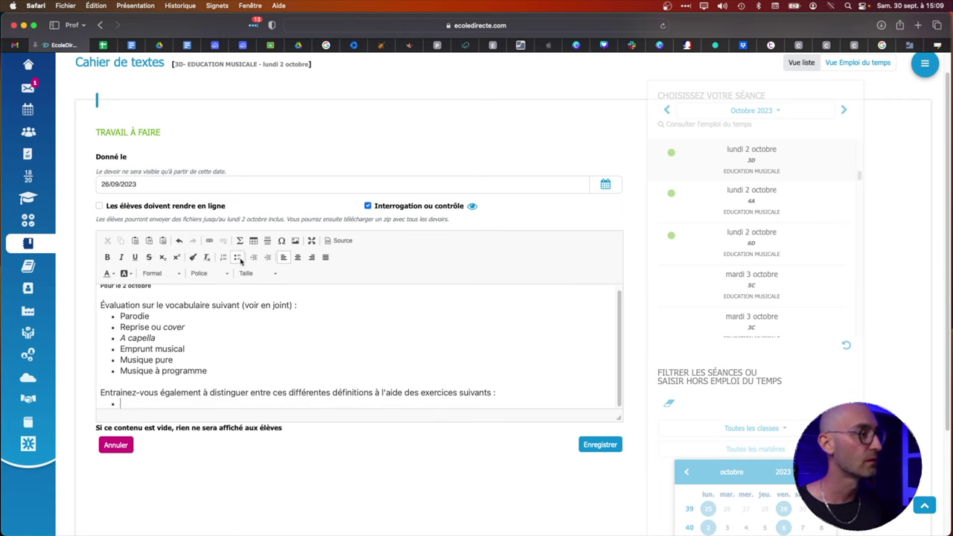
{"action": "type", "text": "Exercie"}
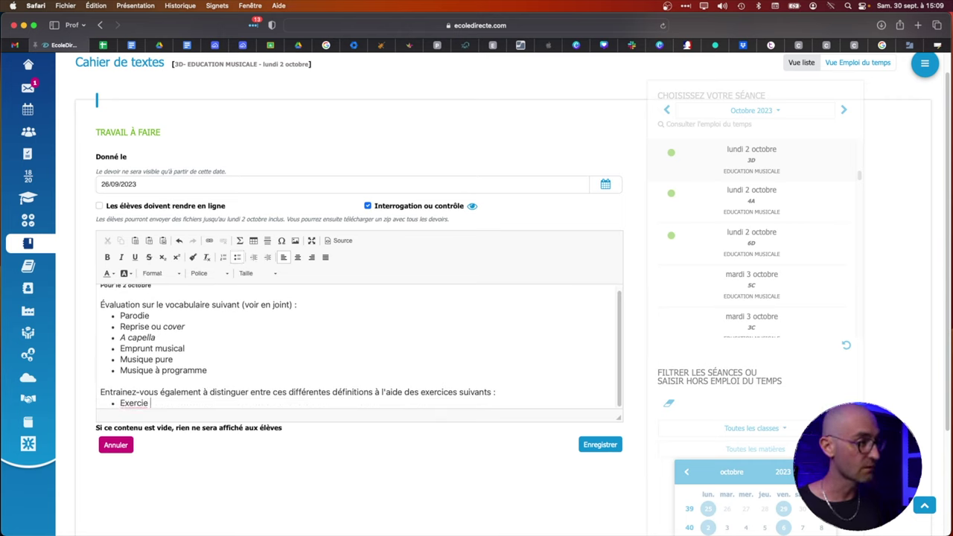
{"action": "key", "text": "BackSpace"}
{"action": "key", "text": "BackSpace"}
{"action": "type", "text": "ce"}
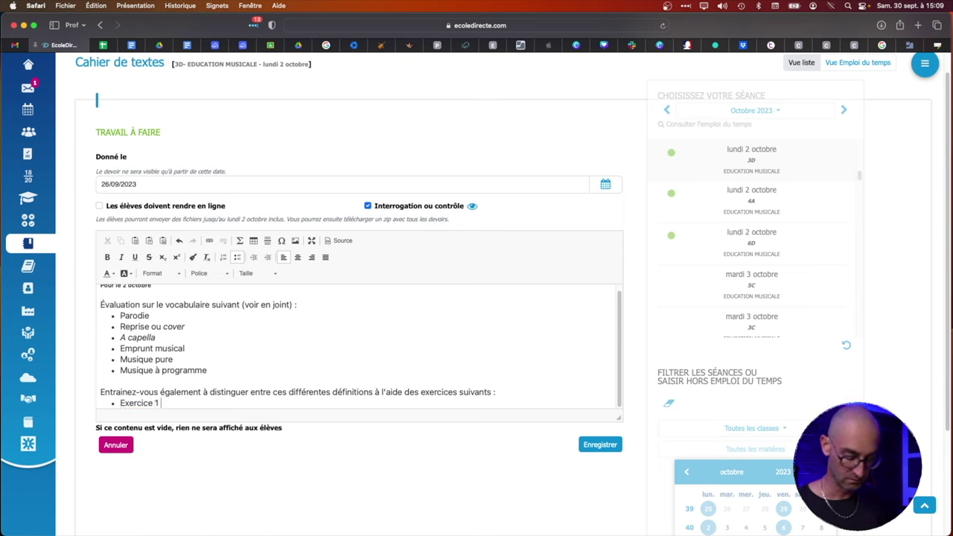
{"action": "type", "text": " 1"}
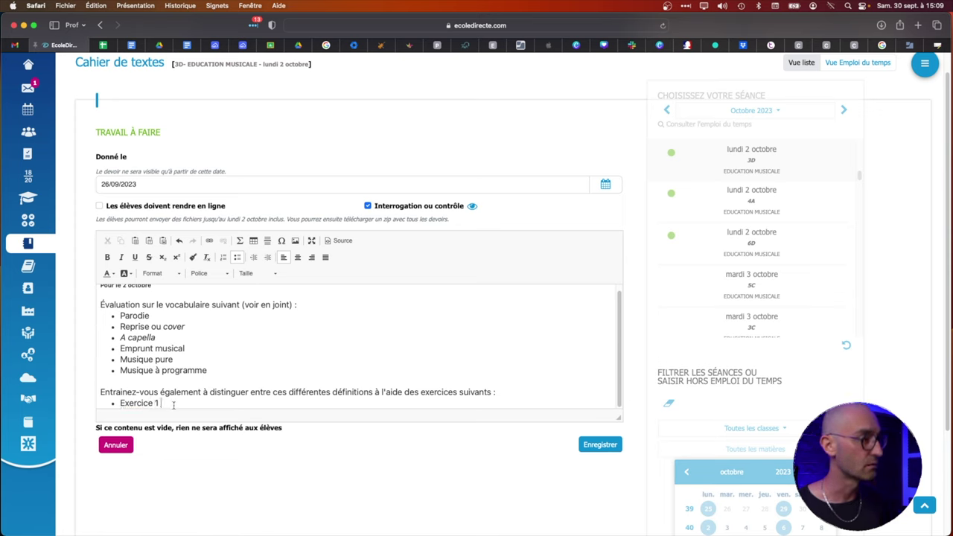
{"action": "type", "text": " :"}
{"action": "key", "text": "ctrl+k"}
{"action": "type", "text": "https://learningapps.org/11491904"}
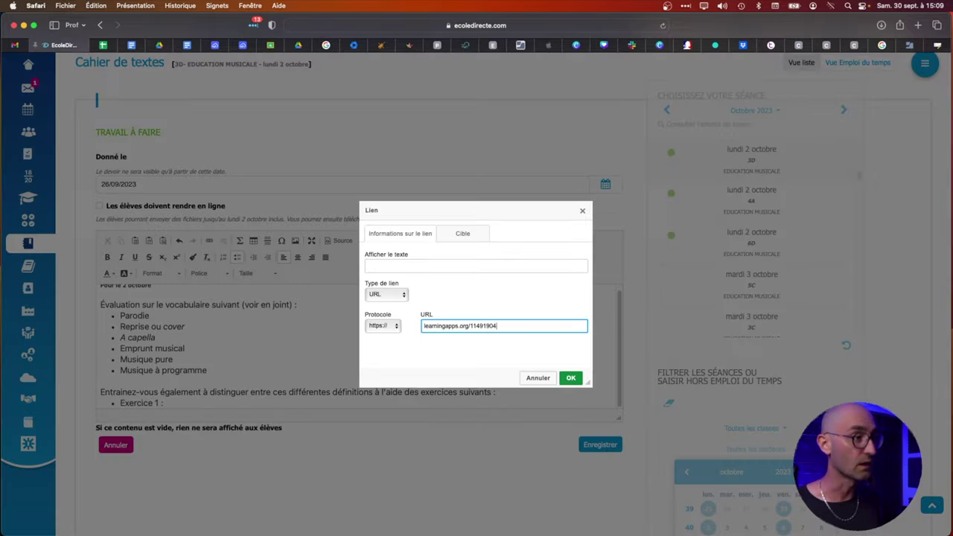
{"action": "key", "text": "Return"}
Reword the start of the evaluation line to "Évaluation d'écoute et de vocabulaire" in place of "sur le vocabulaire"
{"action": "left_click", "coordinate": [166, 306]}
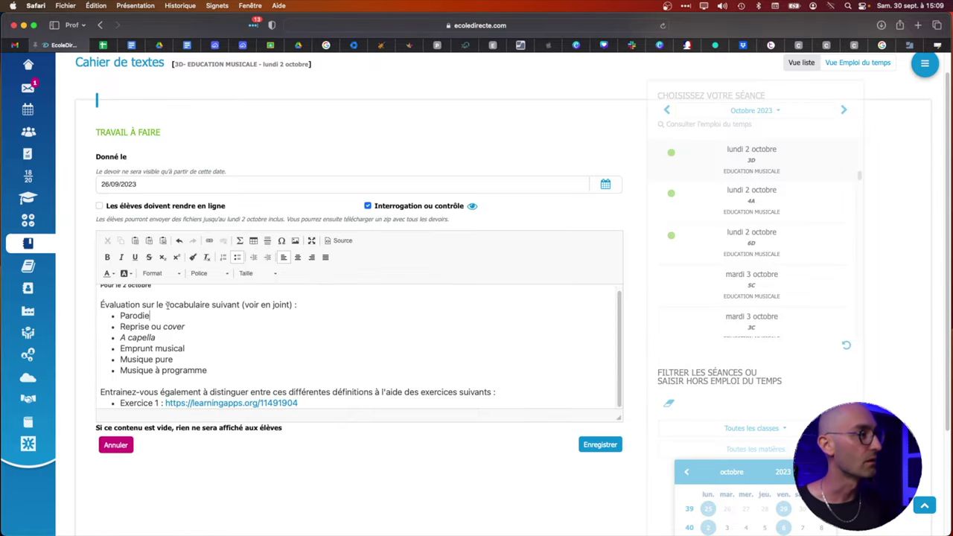
{"action": "left_click", "coordinate": [142, 305]}
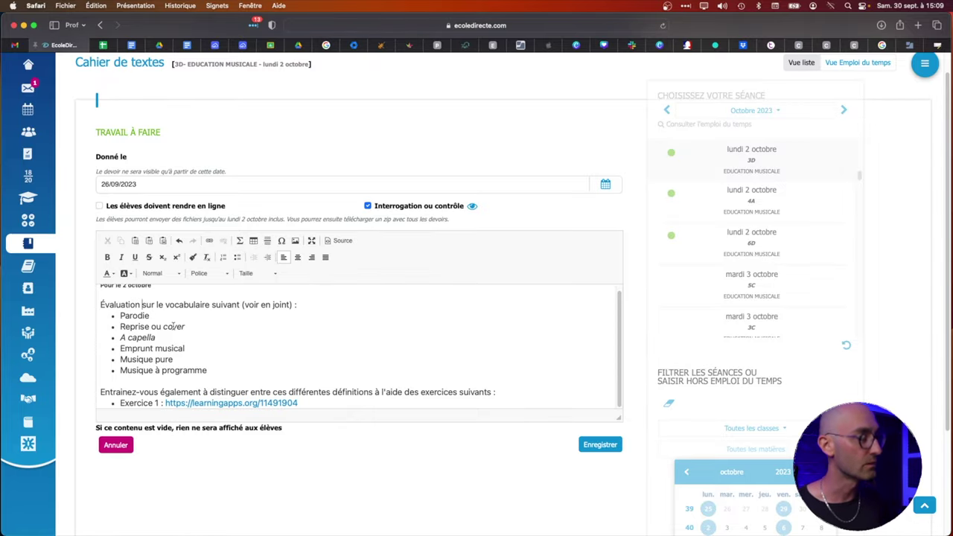
{"action": "type", "text": "d'écoute et "}
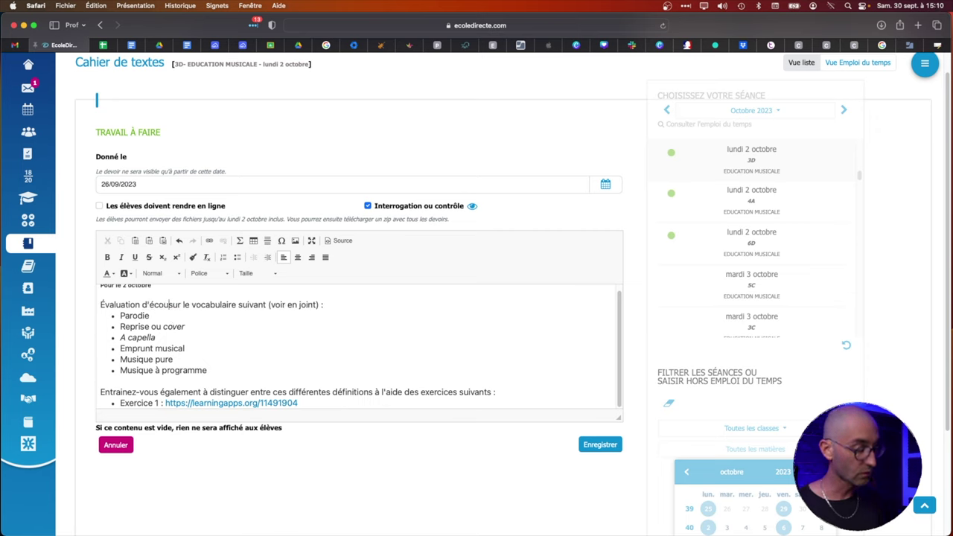
{"action": "type", "text": "de"}
{"action": "key", "text": "Delete"}
{"action": "key", "text": "Delete"}
{"action": "key", "text": "Delete"}
{"action": "key", "text": "Delete"}
{"action": "key", "text": "Delete"}
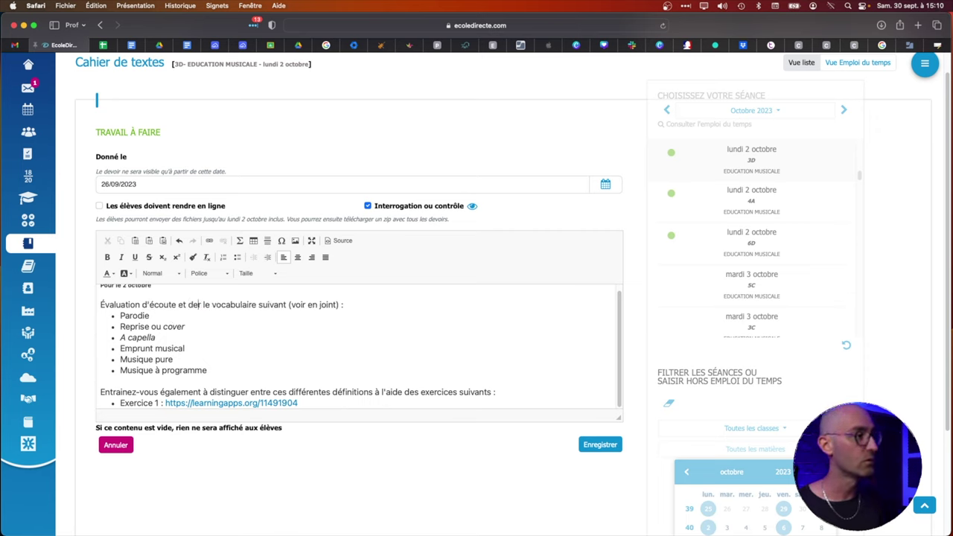
{"action": "key", "text": "Delete"}
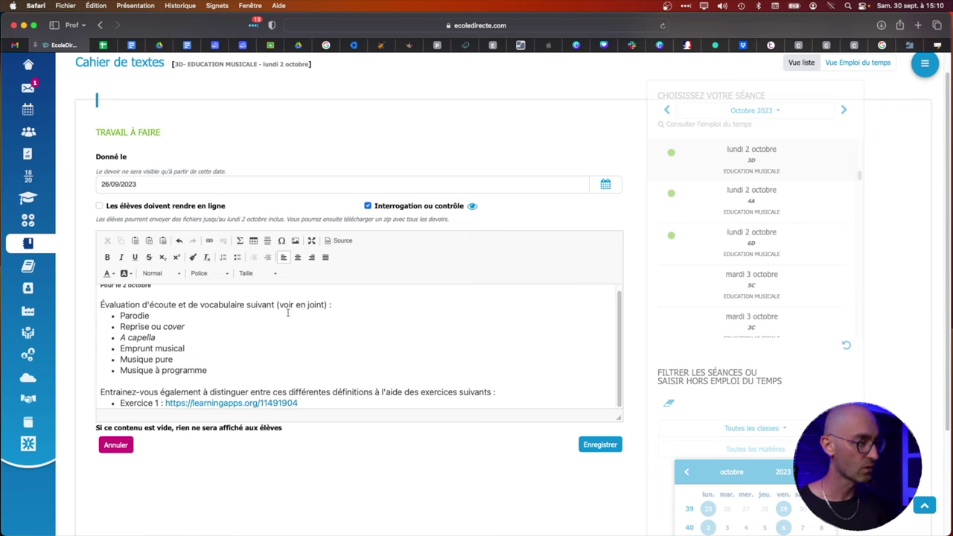
Change the evaluation line's parenthesis to "(voir définition en joint)" and remove the word "suivant" before it
{"action": "left_click", "coordinate": [297, 307]}
{"action": "type", "text": "définition"}
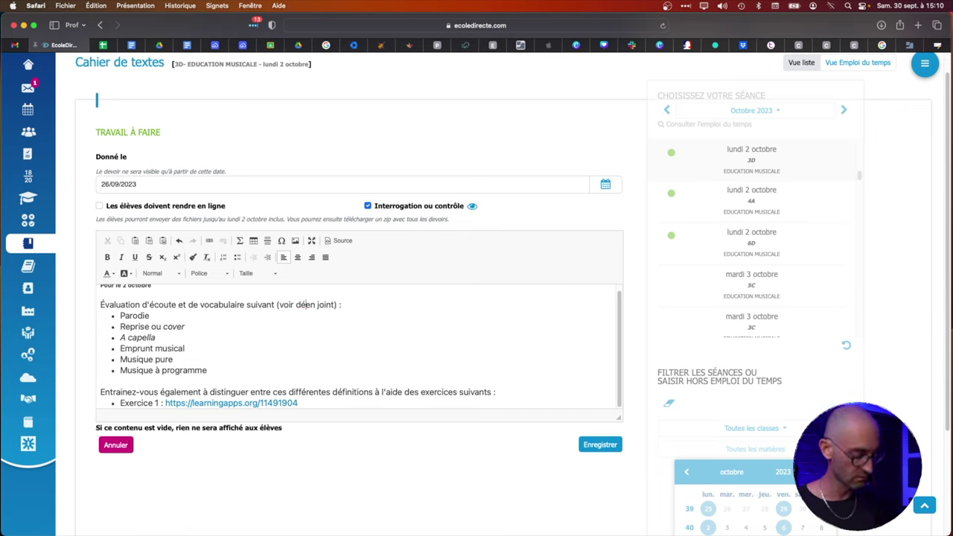
{"action": "double_click", "coordinate": [254, 305]}
{"action": "key", "text": "BackSpace"}
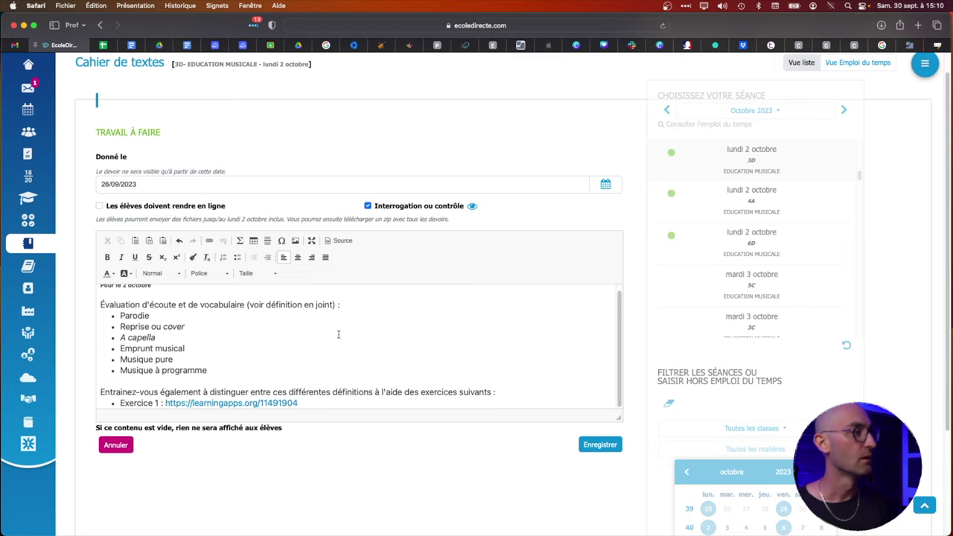
Add a second exercise bullet reading "Exercice 2 :" below the Exercice 1 link
{"action": "scroll", "coordinate": [340, 336], "scroll_direction": "down", "scroll_amount": 1}
{"action": "left_click", "coordinate": [307, 391]}
{"action": "key", "text": "Return"}
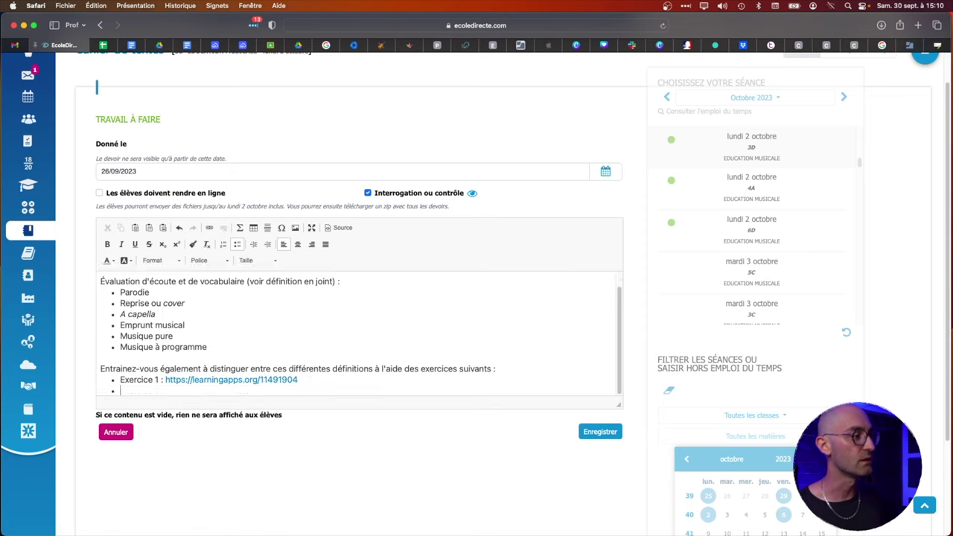
{"action": "type", "text": "Exercice"}
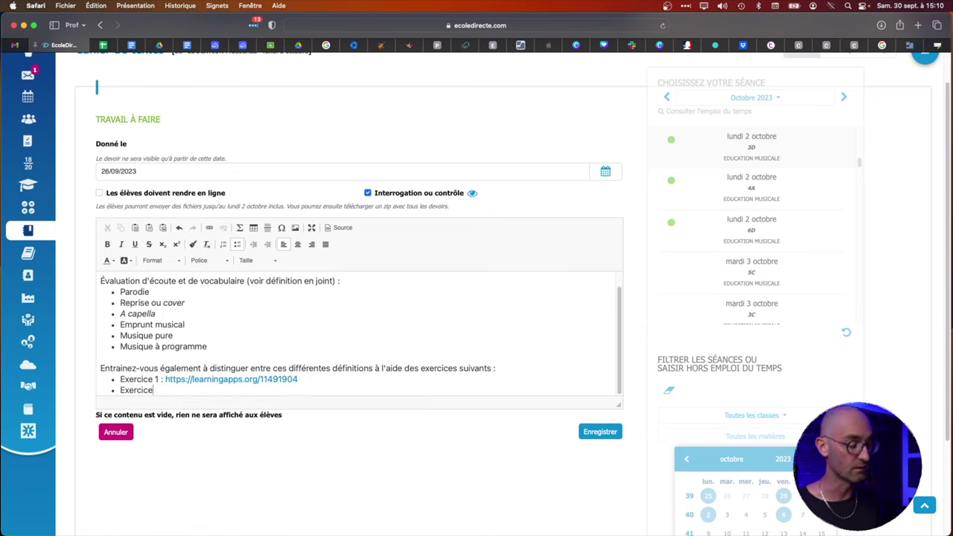
{"action": "type", "text": " 2 :"}
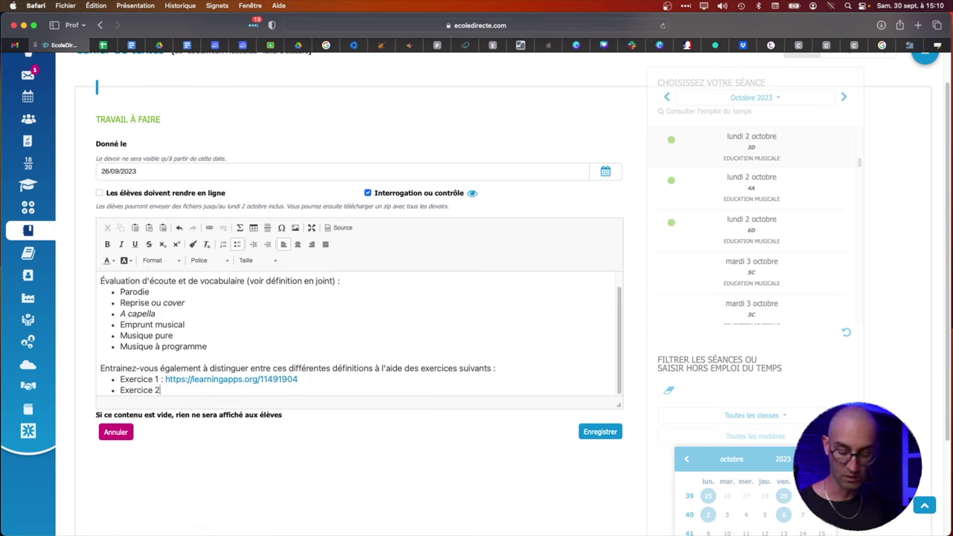
Return to the LearningApps search results and open the app "Reprise - Arrangement - Emprunt - Sample (2)"
{"action": "left_click", "coordinate": [923, 45]}
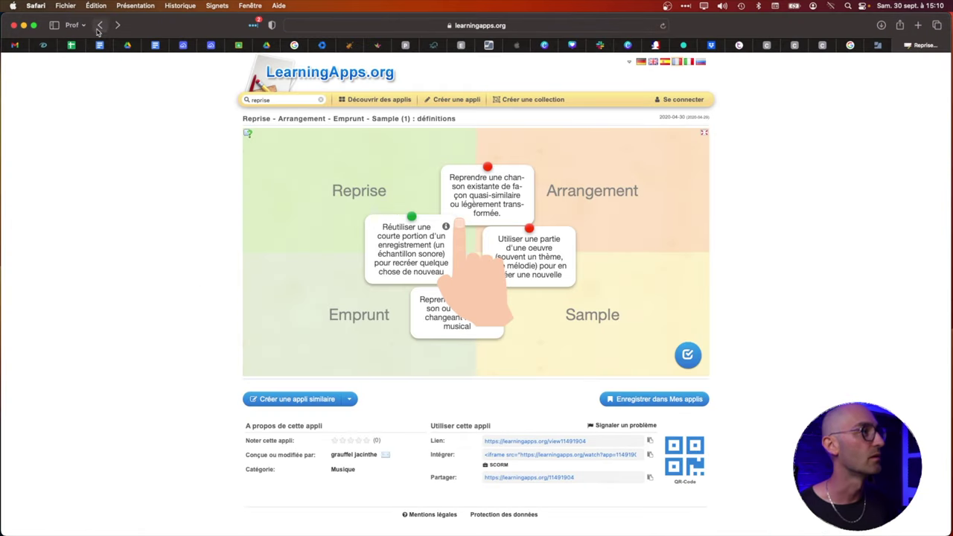
{"action": "left_click", "coordinate": [100, 24]}
{"action": "left_click", "coordinate": [469, 268]}
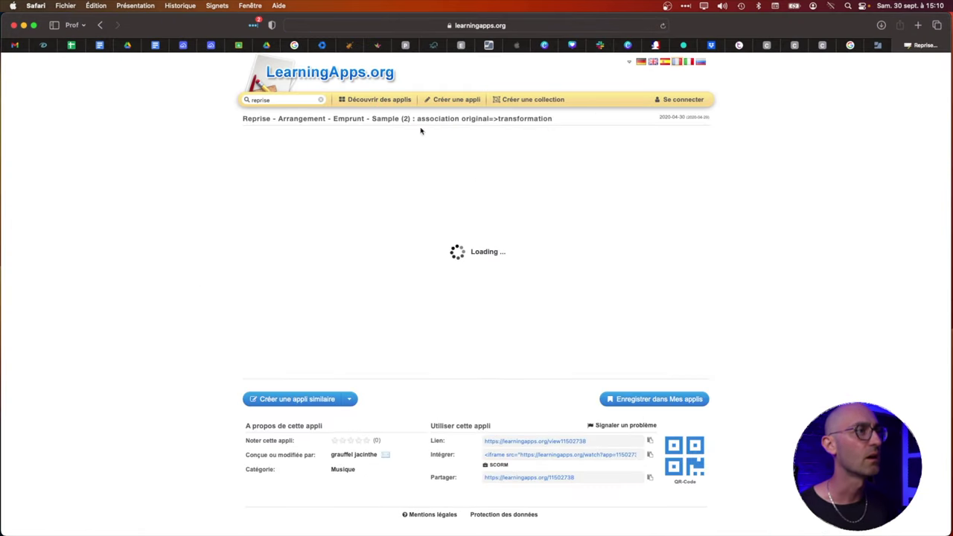
{"action": "left_click", "coordinate": [488, 25]}
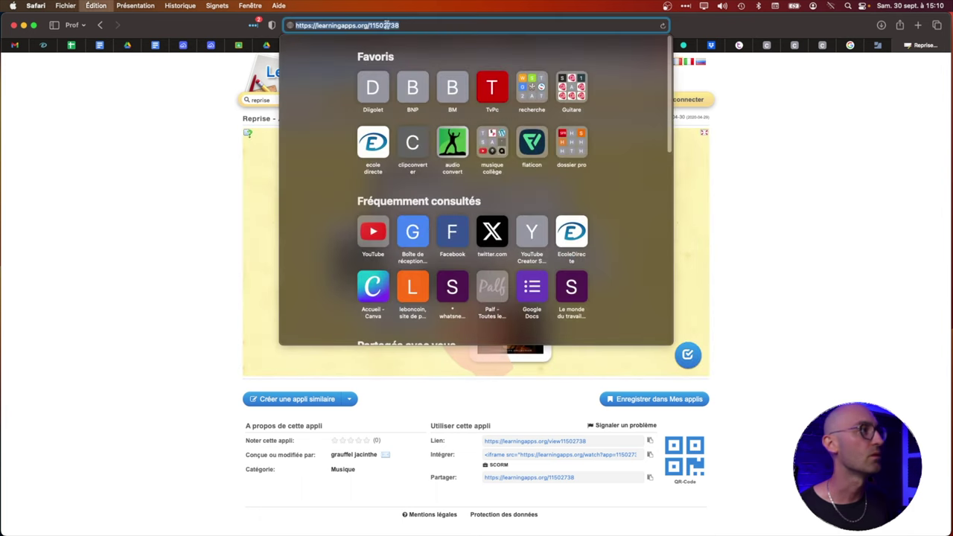
{"action": "left_click", "coordinate": [45, 45]}
{"action": "key", "text": "ctrl+k"}
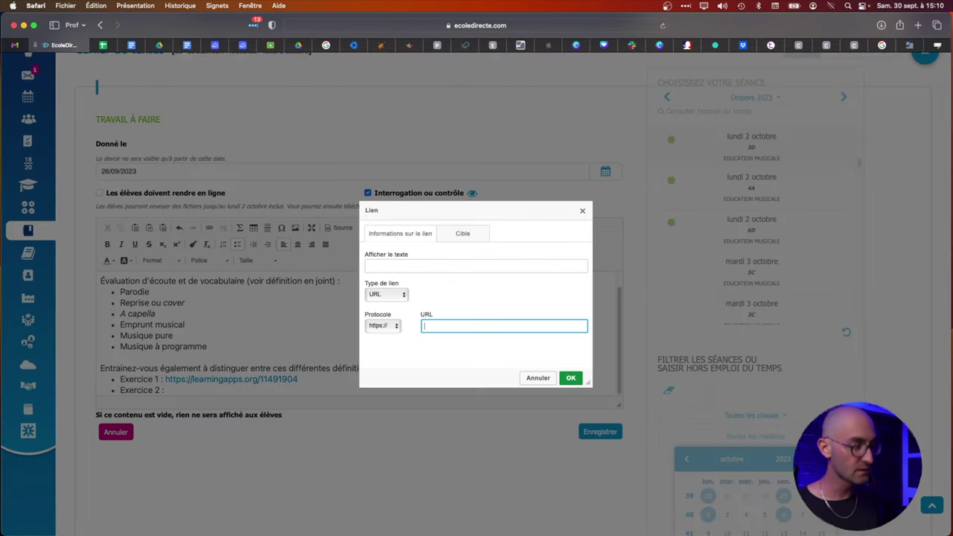
{"action": "type", "text": "learningapps.org/11502738"}
{"action": "key", "text": "Return"}
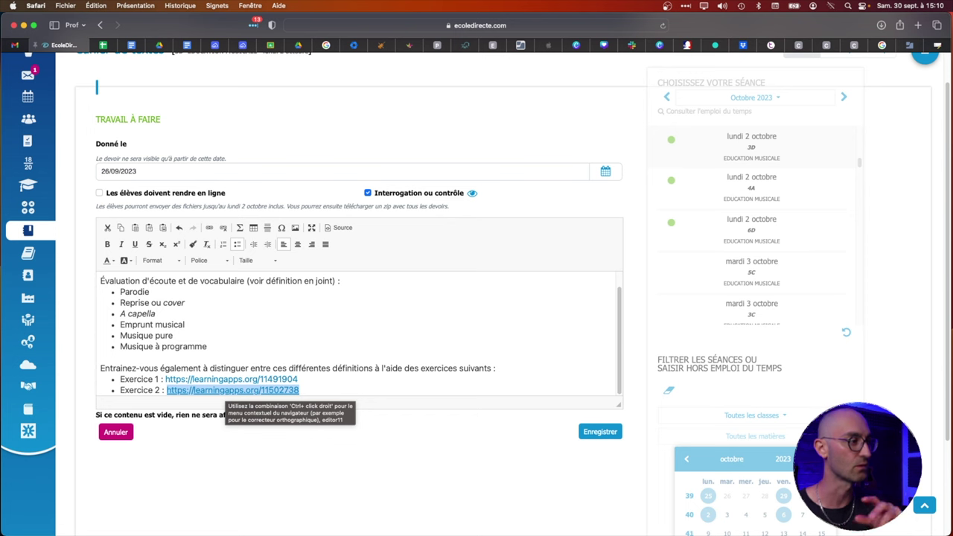
{"action": "left_click", "coordinate": [600, 432]}
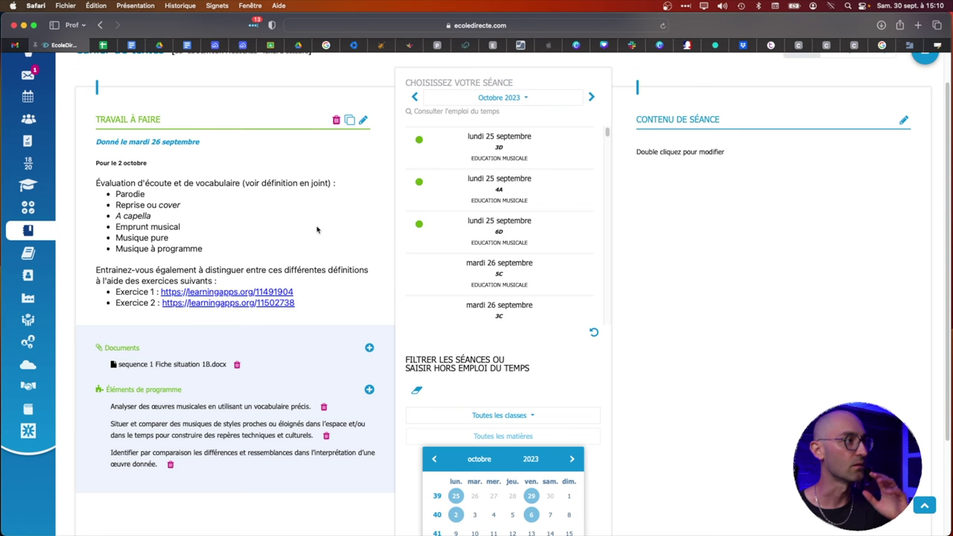
Reopen the 2 octobre homework for editing and make "Évaluation", "écoute" and "vocabulaire" bold in the evaluation line
{"action": "left_click", "coordinate": [362, 121]}
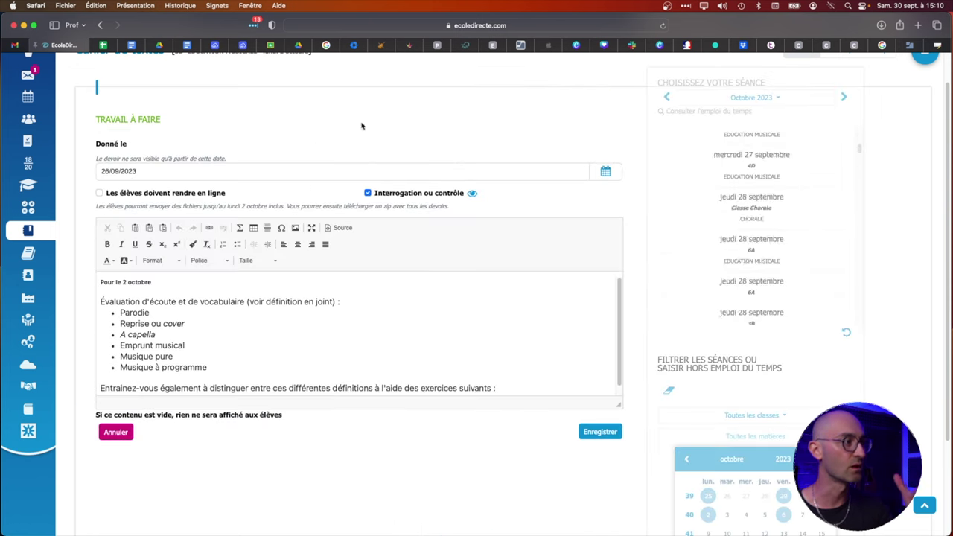
{"action": "double_click", "coordinate": [127, 301]}
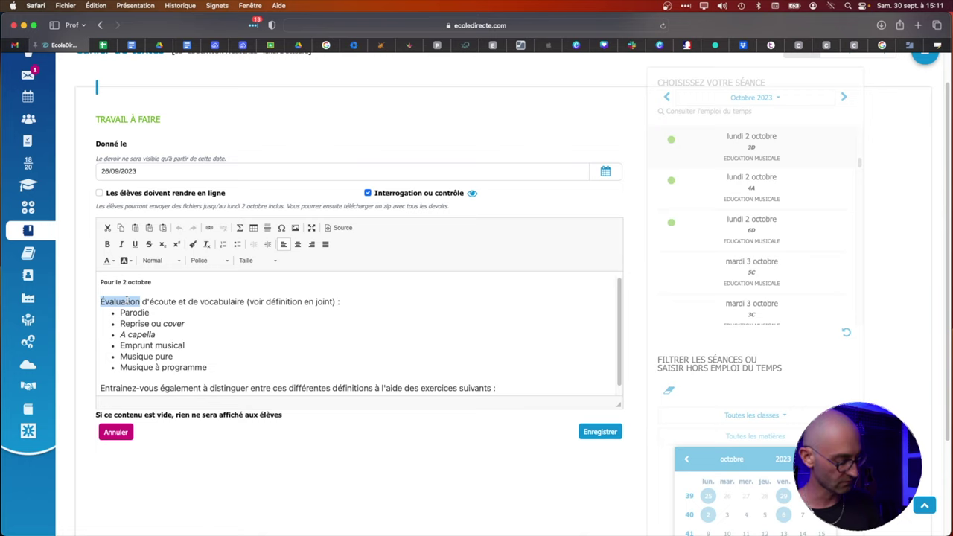
{"action": "key", "text": "super+b"}
{"action": "left_click_drag", "start_coordinate": [152, 301], "coordinate": [182, 302]}
{"action": "key", "text": "super+b"}
{"action": "double_click", "coordinate": [228, 302]}
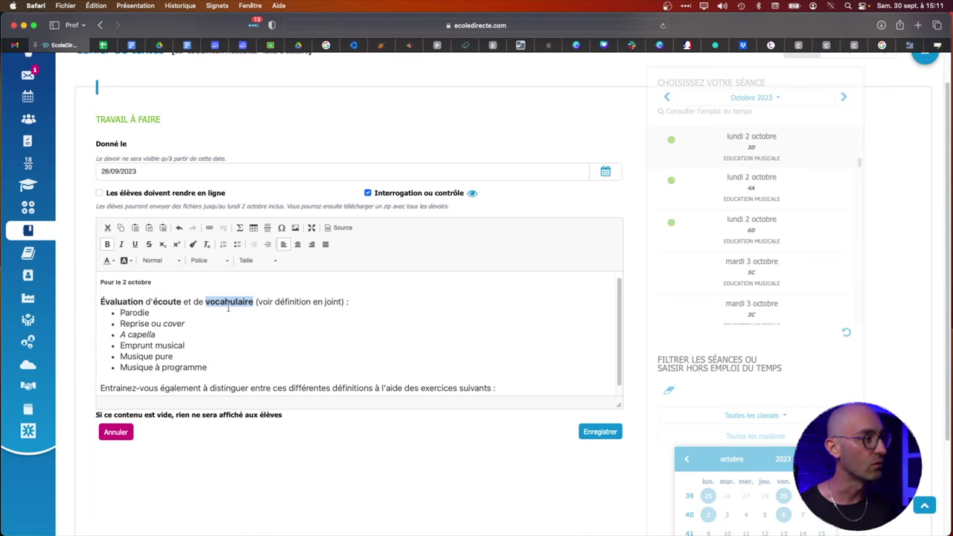
{"action": "scroll", "coordinate": [229, 329], "scroll_direction": "down", "scroll_amount": 3}
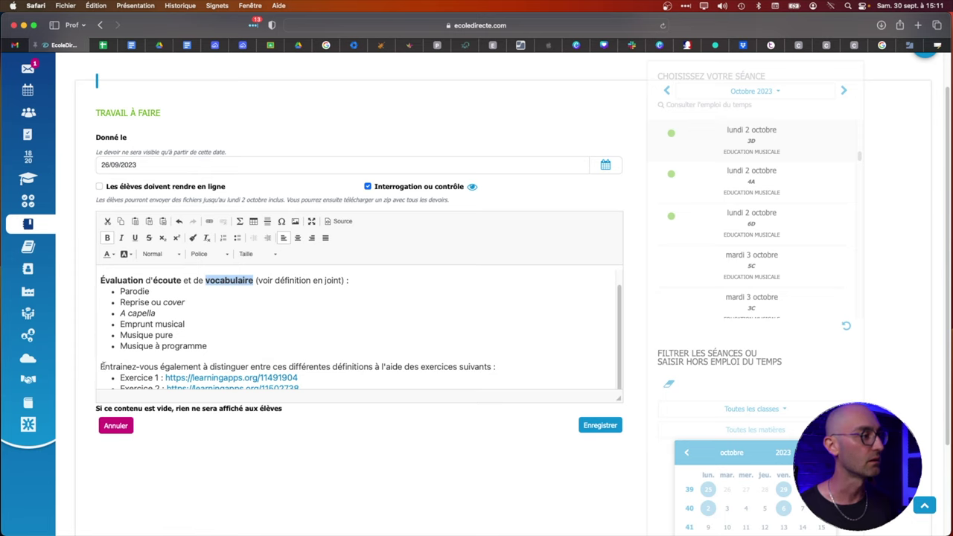
Make "Entrainez-vous" bold, remove the word "également" after it, and save the homework
{"action": "left_click_drag", "start_coordinate": [100, 366], "coordinate": [163, 367]}
{"action": "key", "text": "super+b"}
{"action": "left_click", "coordinate": [174, 365]}
{"action": "double_click", "coordinate": [179, 366]}
{"action": "key", "text": "BackSpace"}
{"action": "left_click", "coordinate": [470, 368]}
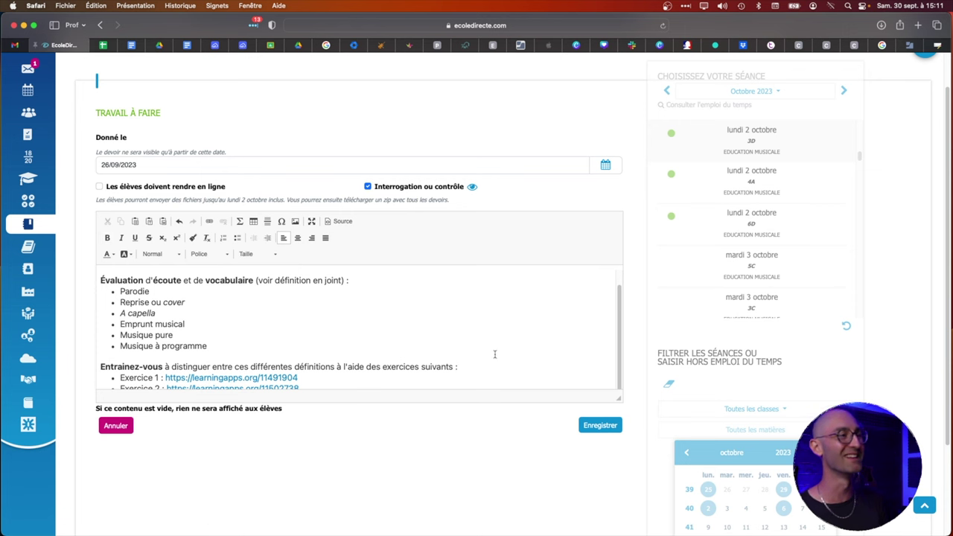
{"action": "left_click", "coordinate": [593, 425]}
Open class 3D's cahier de textes and review the Education musicale homework for lundi 2 octobre as published
{"action": "scroll", "coordinate": [381, 308], "scroll_direction": "up", "scroll_amount": 2}
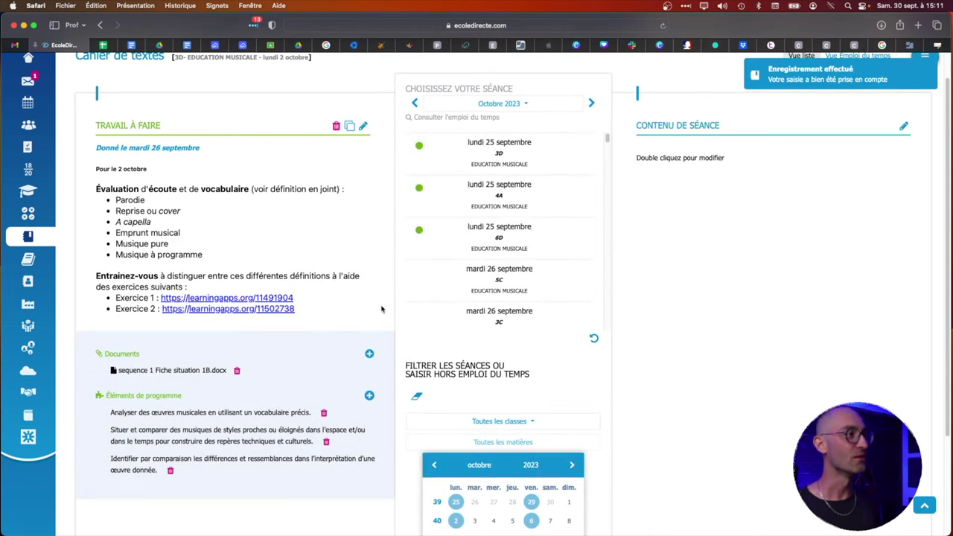
{"action": "scroll", "coordinate": [367, 266], "scroll_direction": "up", "scroll_amount": 1}
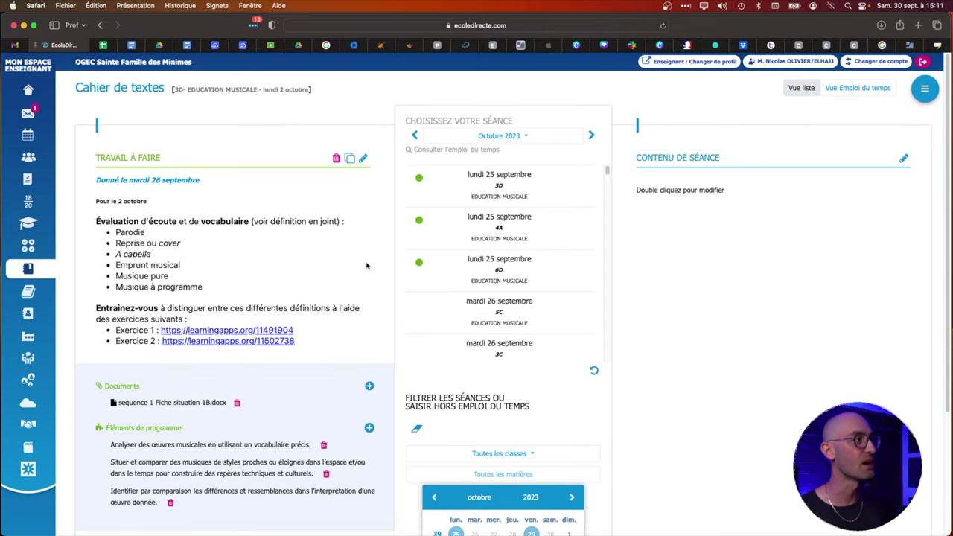
{"action": "left_click", "coordinate": [26, 163]}
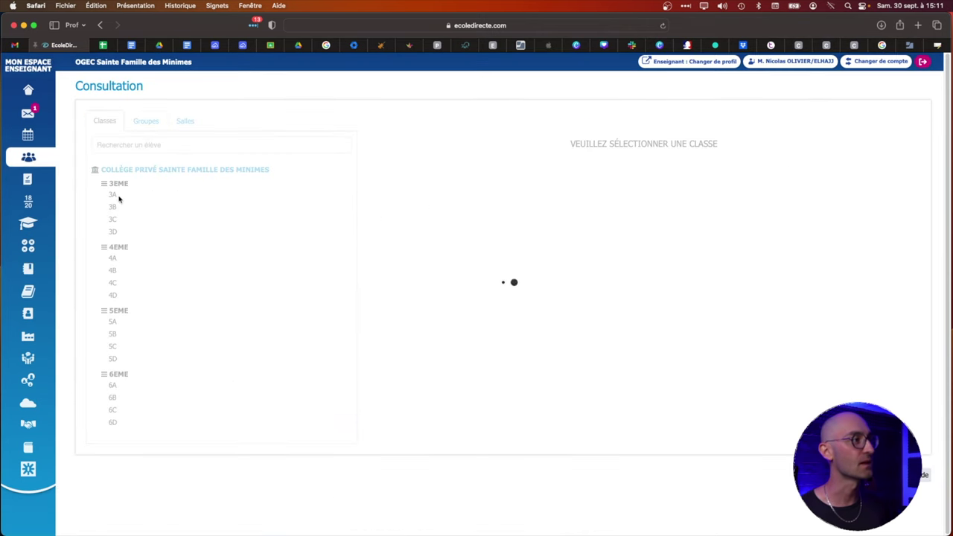
{"action": "left_click", "coordinate": [116, 222]}
{"action": "left_click", "coordinate": [113, 233]}
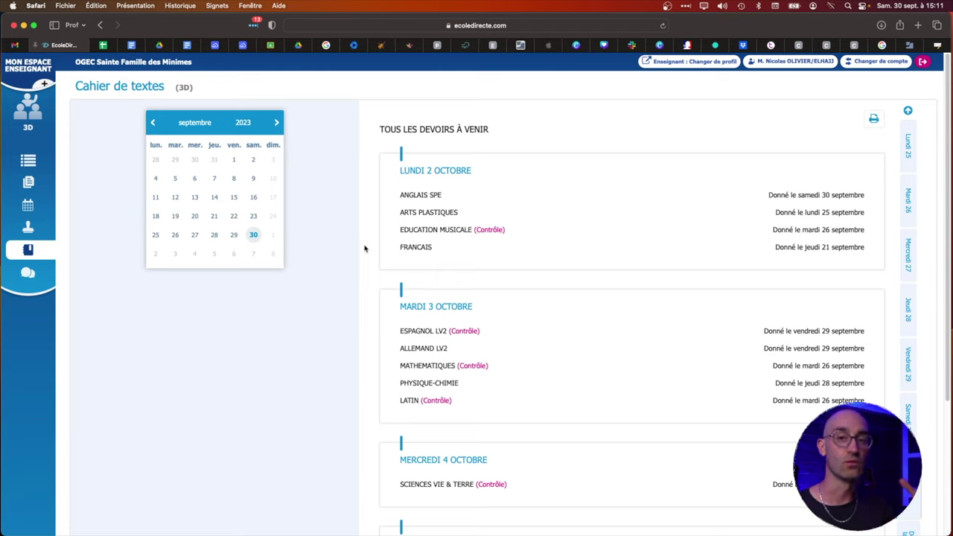
{"action": "left_click", "coordinate": [471, 230]}
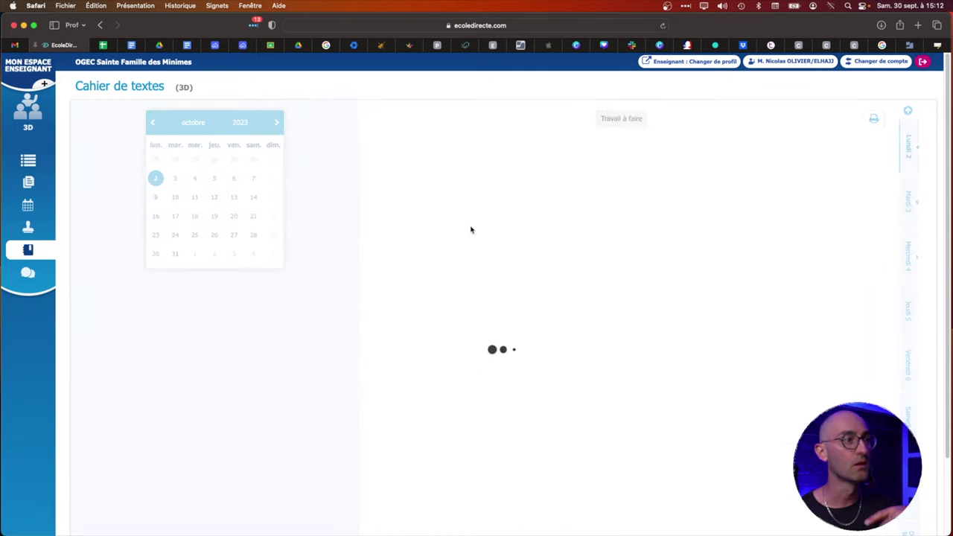
{"action": "scroll", "coordinate": [484, 266], "scroll_direction": "down", "scroll_amount": 5}
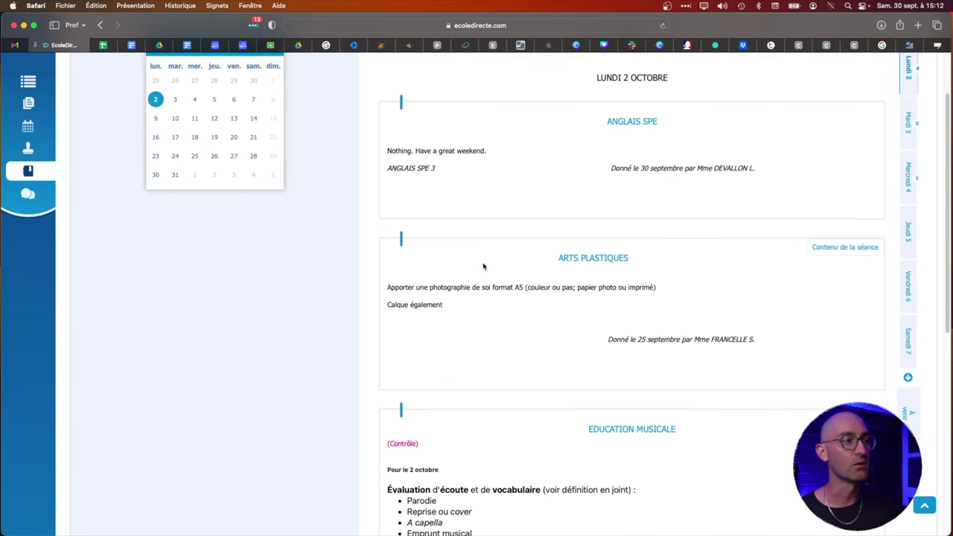
{"action": "scroll", "coordinate": [482, 266], "scroll_direction": "down", "scroll_amount": 2}
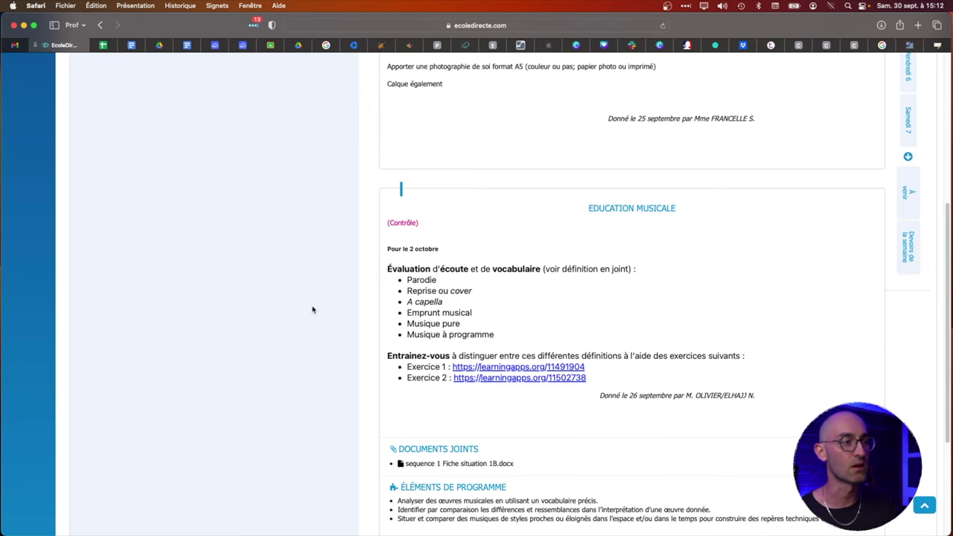
{"action": "scroll", "coordinate": [313, 310], "scroll_direction": "down", "scroll_amount": 1}
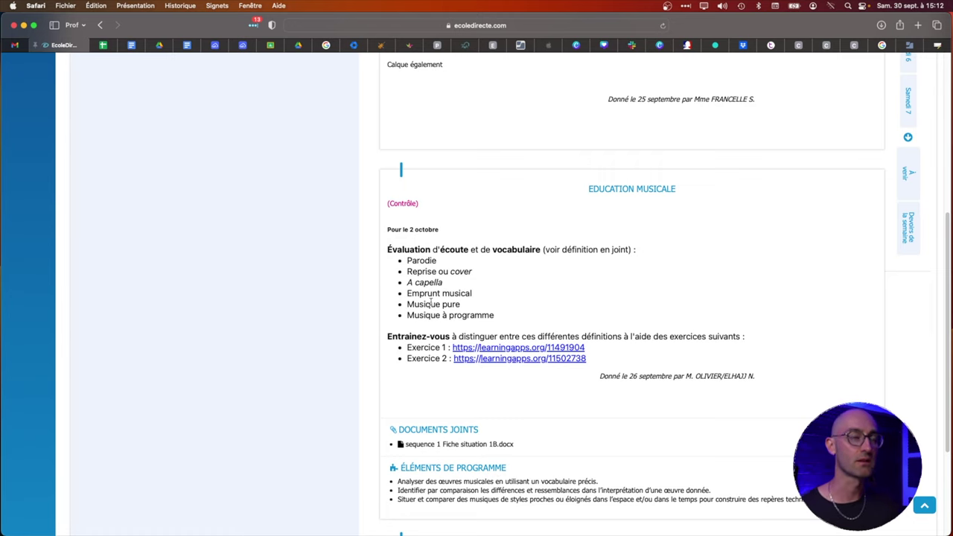
{"action": "scroll", "coordinate": [303, 320], "scroll_direction": "up", "scroll_amount": 8}
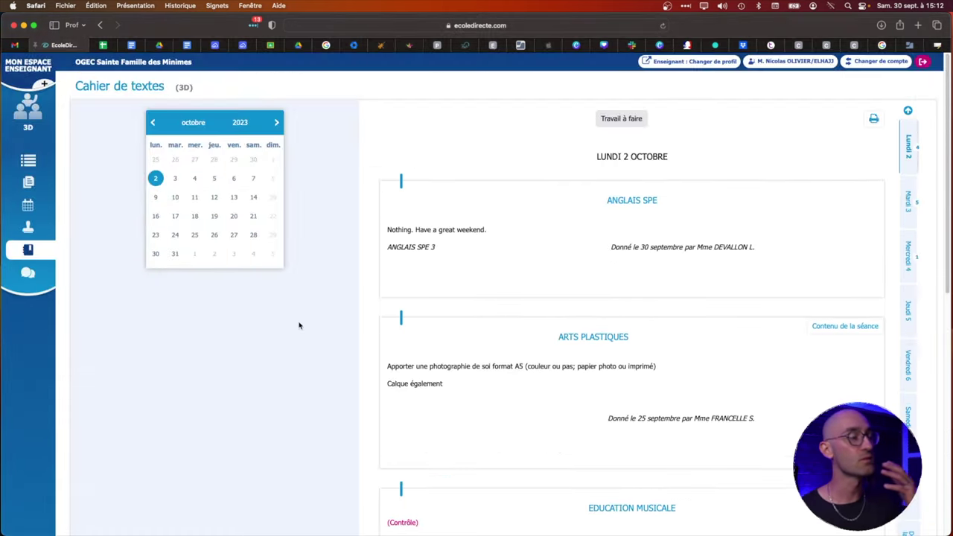
Examine the Education musicale entry "Séance du 29/09", including its heading and the two "Réactivation et approfondissement" bullets
{"action": "mouse_move", "coordinate": [43, 139]}
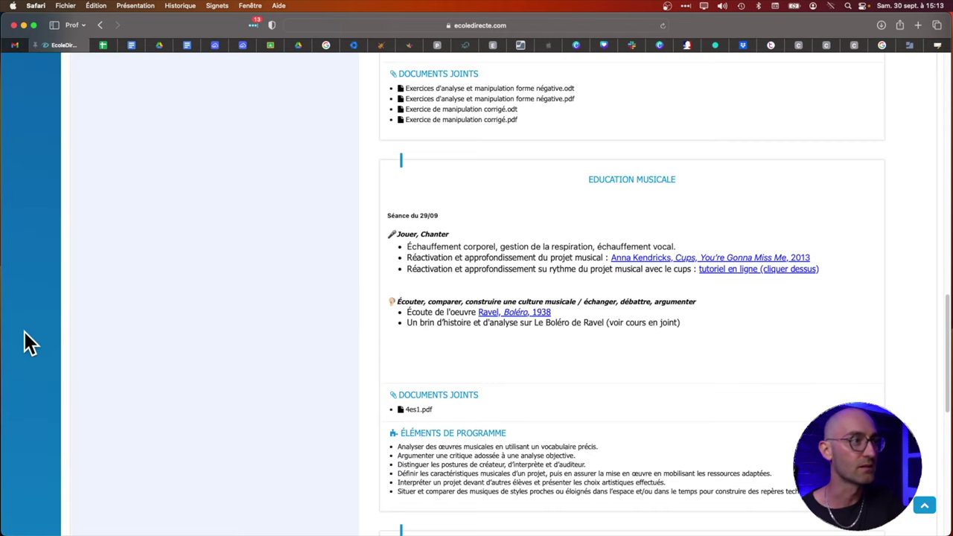
{"action": "scroll", "coordinate": [301, 291], "scroll_direction": "down", "scroll_amount": 1}
{"action": "left_click_drag", "start_coordinate": [388, 208], "coordinate": [536, 214]}
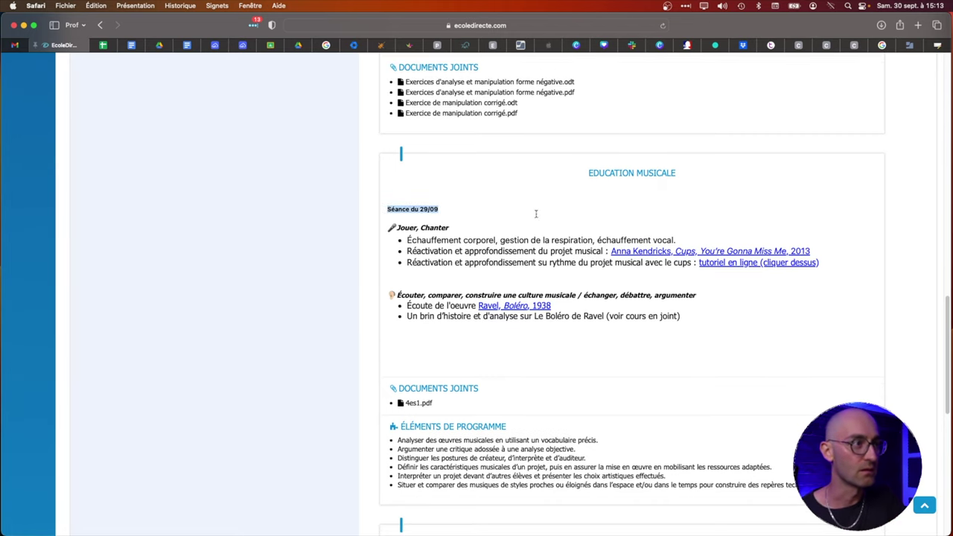
{"action": "left_click", "coordinate": [425, 221]}
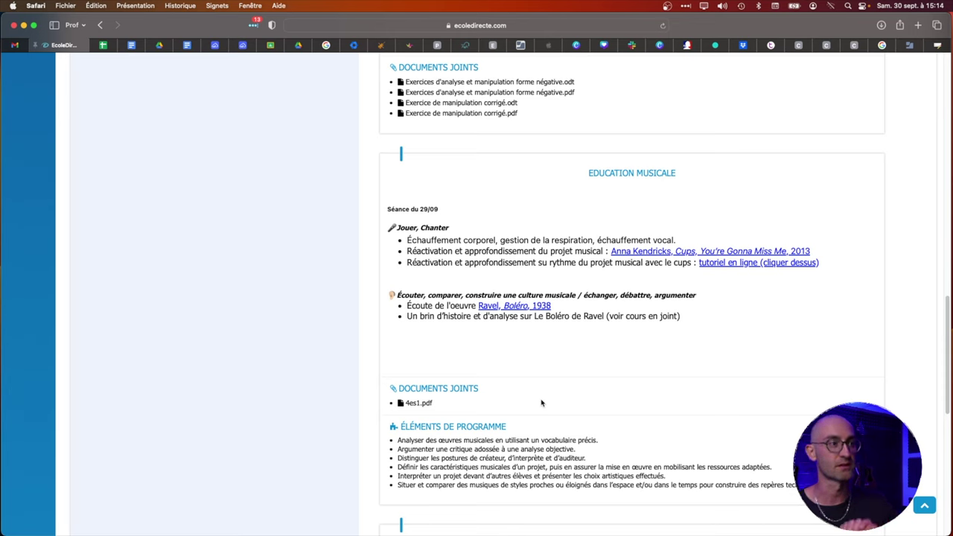
{"action": "left_click_drag", "start_coordinate": [408, 252], "coordinate": [594, 246]}
{"action": "left_click", "coordinate": [452, 278]}
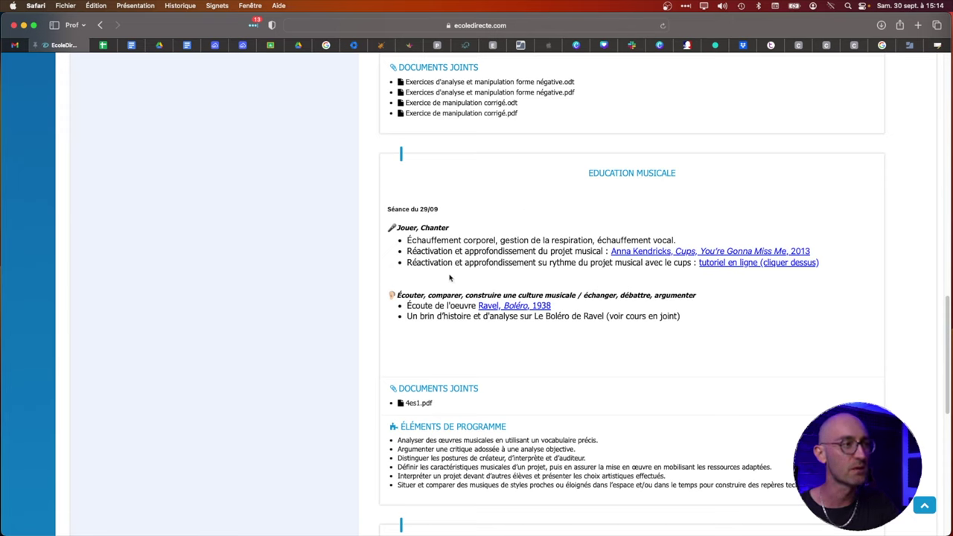
{"action": "left_click_drag", "start_coordinate": [411, 262], "coordinate": [661, 266]}
{"action": "left_click", "coordinate": [615, 291]}
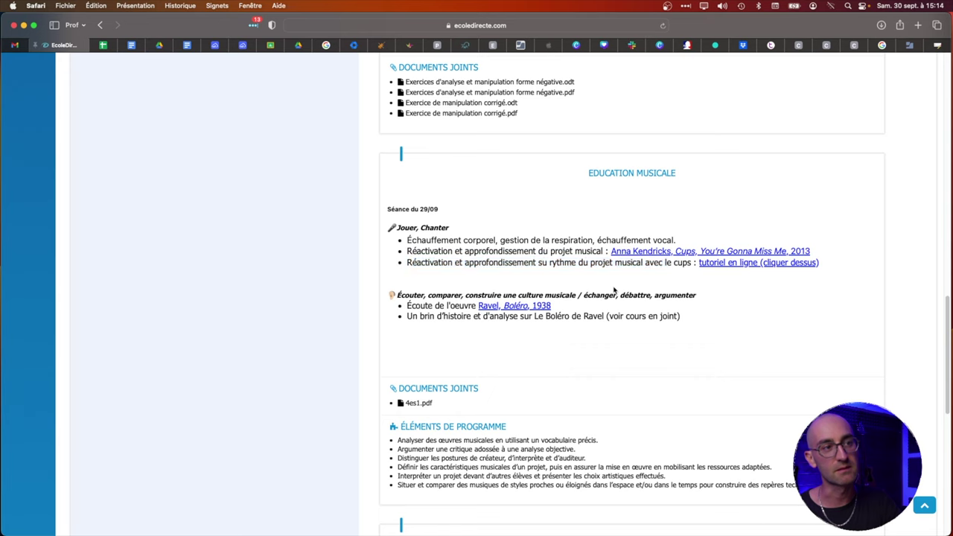